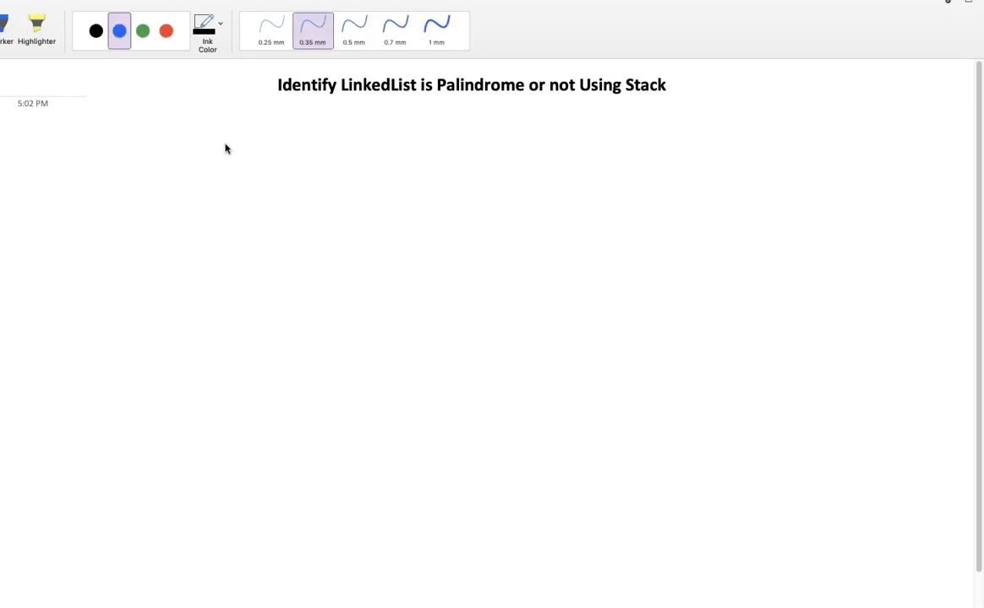
# Step: Draw the first three boxed nodes containing 10, 8 and 6
pyautogui.moveTo(233, 150)
pyautogui.mouseDown()
pyautogui.moveTo(288, 141)
pyautogui.moveTo(237, 202)
pyautogui.moveTo(291, 200)
pyautogui.mouseUp()
pyautogui.moveTo(289, 140); pyautogui.dragTo(278, 203)
pyautogui.moveTo(256, 160); pyautogui.dragTo(254, 185)
pyautogui.moveTo(264, 166); pyautogui.dragTo(272, 179)
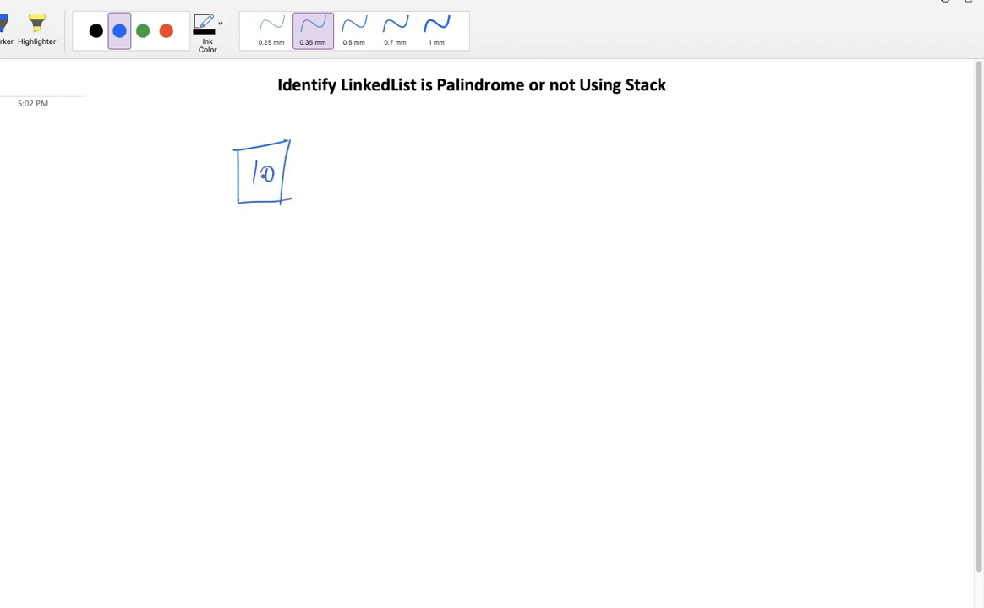
pyautogui.moveTo(349, 141)
pyautogui.mouseDown()
pyautogui.moveTo(341, 199)
pyautogui.moveTo(400, 145)
pyautogui.moveTo(393, 207)
pyautogui.moveTo(349, 200)
pyautogui.mouseUp()
pyautogui.moveTo(379, 156); pyautogui.dragTo(373, 187)
pyautogui.moveTo(460, 146)
pyautogui.mouseDown()
pyautogui.moveTo(450, 203)
pyautogui.moveTo(506, 152)
pyautogui.moveTo(495, 221)
pyautogui.mouseUp()
pyautogui.moveTo(495, 222); pyautogui.dragTo(442, 206)
pyautogui.moveTo(482, 159); pyautogui.dragTo(478, 193)
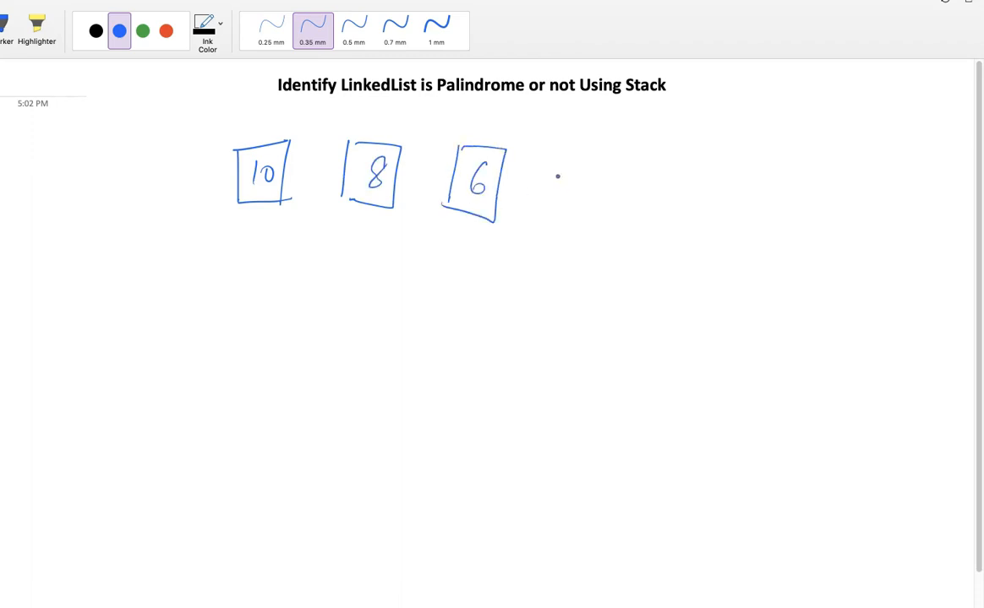
# Step: Draw the fourth and fifth boxed nodes containing 8 and 10
pyautogui.moveTo(564, 150)
pyautogui.mouseDown()
pyautogui.moveTo(553, 212)
pyautogui.moveTo(610, 154)
pyautogui.mouseUp()
pyautogui.moveTo(610, 153)
pyautogui.mouseDown()
pyautogui.moveTo(595, 221)
pyautogui.moveTo(555, 213)
pyautogui.mouseUp()
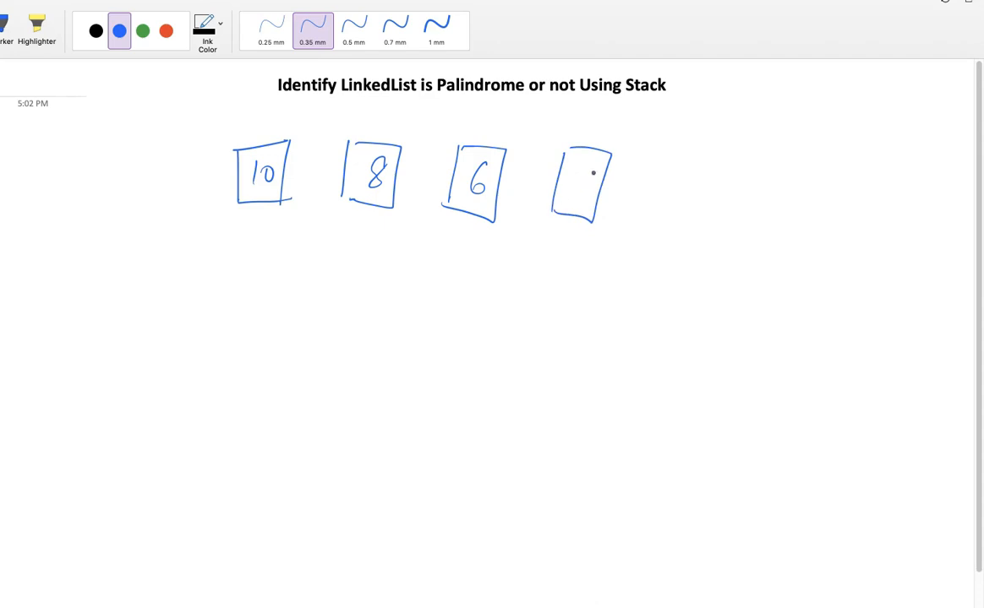
pyautogui.moveTo(586, 166); pyautogui.dragTo(581, 199)
pyautogui.moveTo(666, 152)
pyautogui.mouseDown()
pyautogui.moveTo(656, 212)
pyautogui.moveTo(711, 156)
pyautogui.moveTo(700, 221)
pyautogui.mouseUp()
pyautogui.moveTo(700, 221); pyautogui.dragTo(664, 208)
pyautogui.moveTo(681, 169)
pyautogui.mouseDown()
pyautogui.moveTo(680, 200)
pyautogui.moveTo(696, 194)
pyautogui.mouseUp()
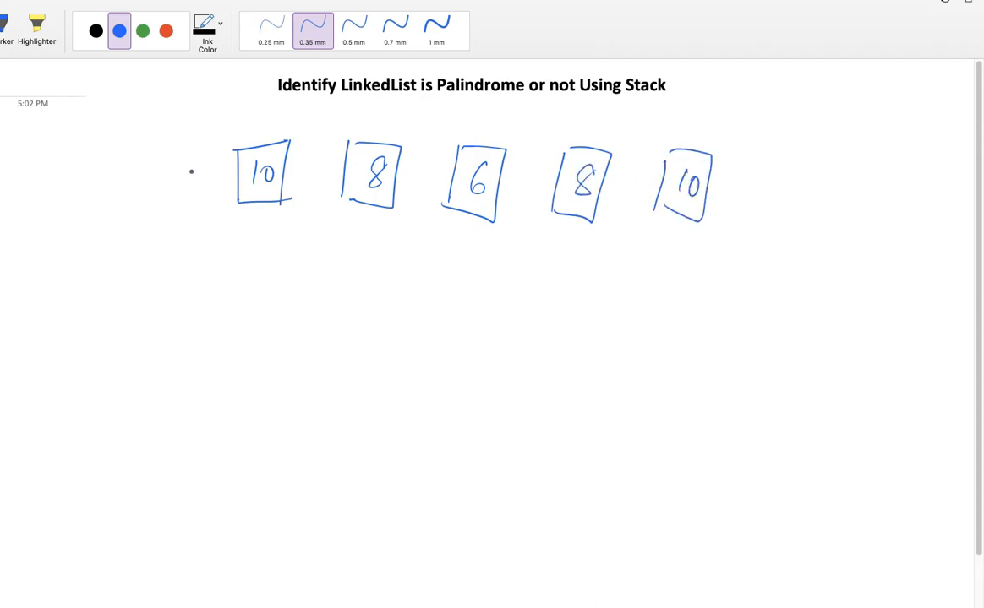
# Step: Label the first node head, link the nodes with arrows and end the list at null
pyautogui.moveTo(192, 192)
pyautogui.mouseDown()
pyautogui.moveTo(233, 178)
pyautogui.moveTo(223, 196)
pyautogui.mouseUp()
pyautogui.moveTo(137, 174)
pyautogui.mouseDown()
pyautogui.moveTo(153, 203)
pyautogui.moveTo(213, 182)
pyautogui.mouseUp()
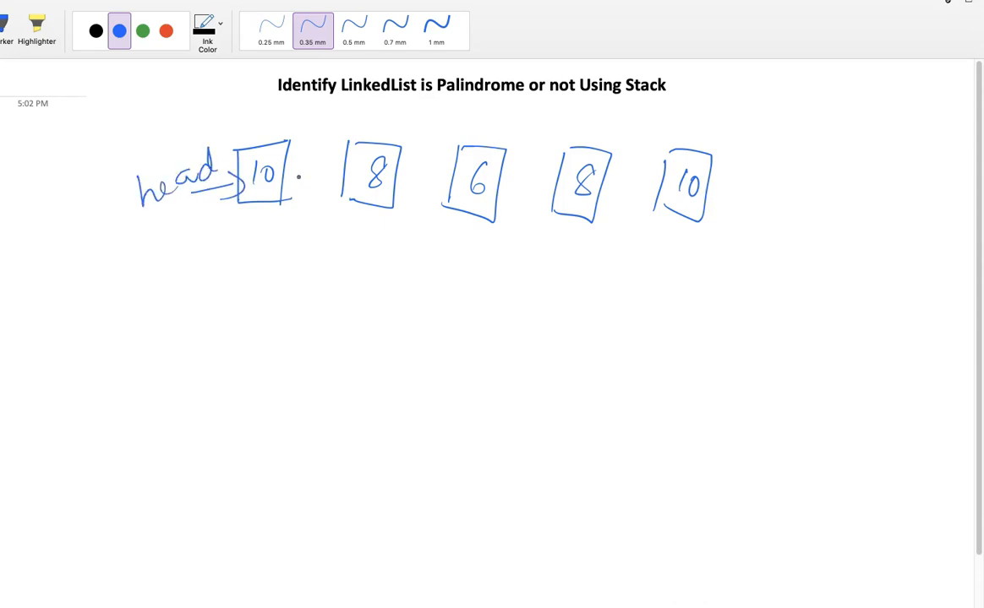
pyautogui.moveTo(285, 173)
pyautogui.mouseDown()
pyautogui.moveTo(340, 167)
pyautogui.moveTo(345, 188)
pyautogui.moveTo(452, 173)
pyautogui.moveTo(433, 193)
pyautogui.mouseUp()
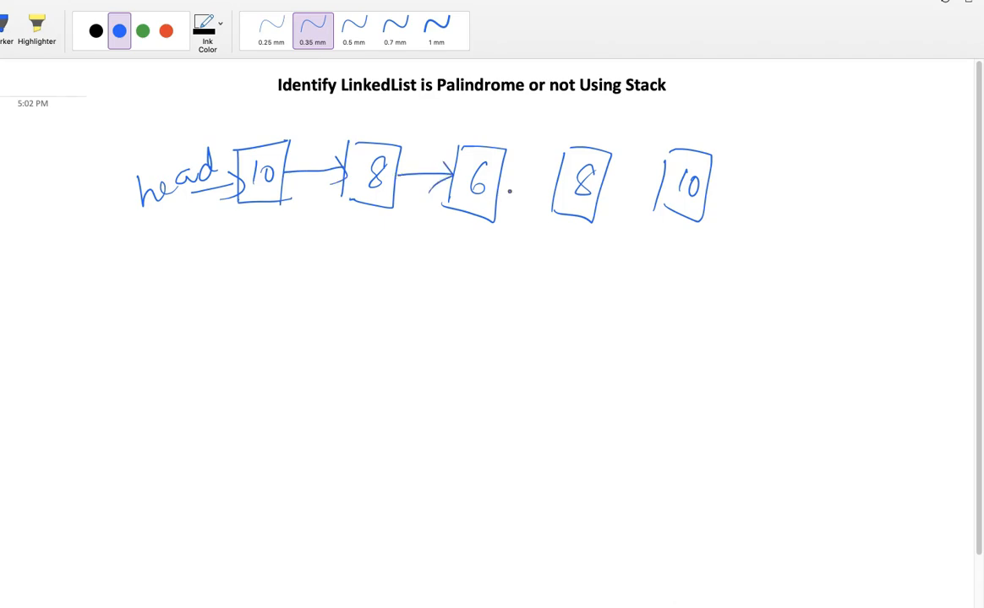
pyautogui.moveTo(499, 179)
pyautogui.mouseDown()
pyautogui.moveTo(556, 178)
pyautogui.moveTo(550, 190)
pyautogui.moveTo(658, 181)
pyautogui.moveTo(639, 198)
pyautogui.mouseUp()
pyautogui.moveTo(715, 191); pyautogui.dragTo(803, 196)
pyautogui.moveTo(807, 167); pyautogui.dragTo(812, 196)
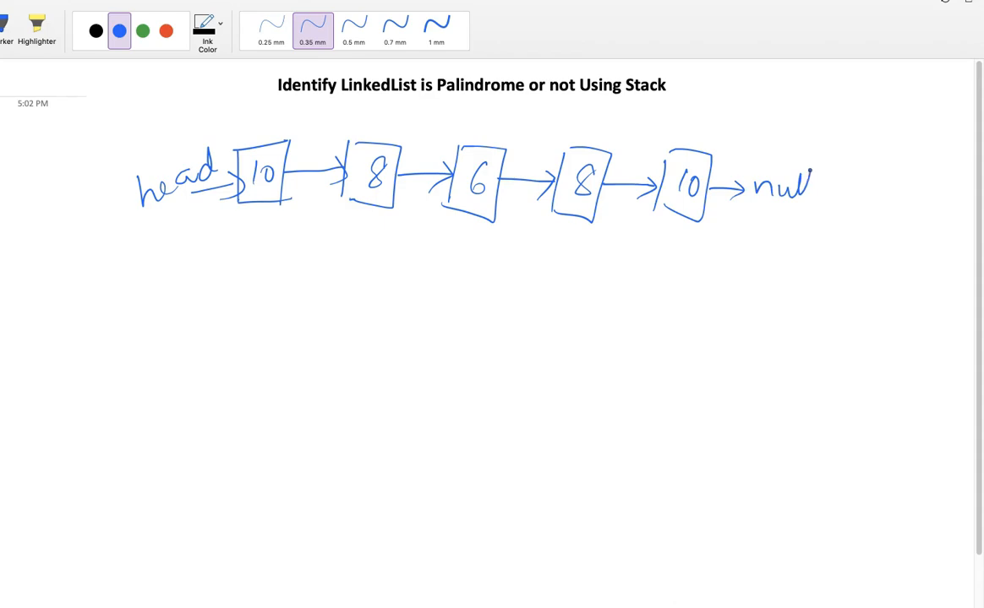
pyautogui.click(815, 197)
# Step: Draw checkmarks under the first and last 10 and under both 8 nodes
pyautogui.moveTo(681, 207); pyautogui.dragTo(702, 203)
pyautogui.moveTo(249, 190); pyautogui.dragTo(260, 195)
pyautogui.moveTo(569, 207); pyautogui.dragTo(591, 204)
pyautogui.moveTo(367, 198); pyautogui.dragTo(389, 196)
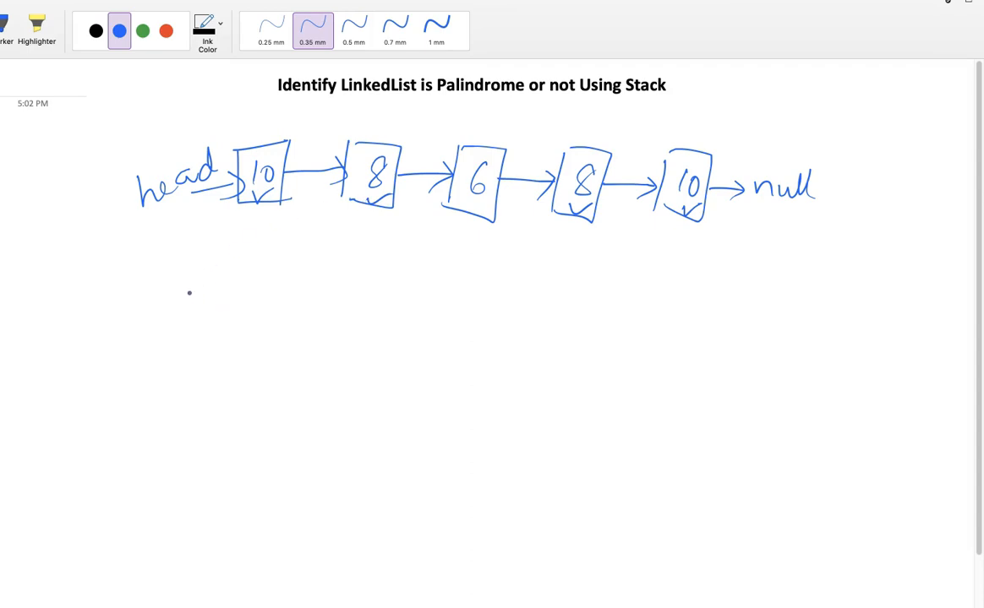
# Step: Draw a tall narrow stack box and write 10 then 8 at its bottom
pyautogui.moveTo(188, 283); pyautogui.dragTo(162, 460)
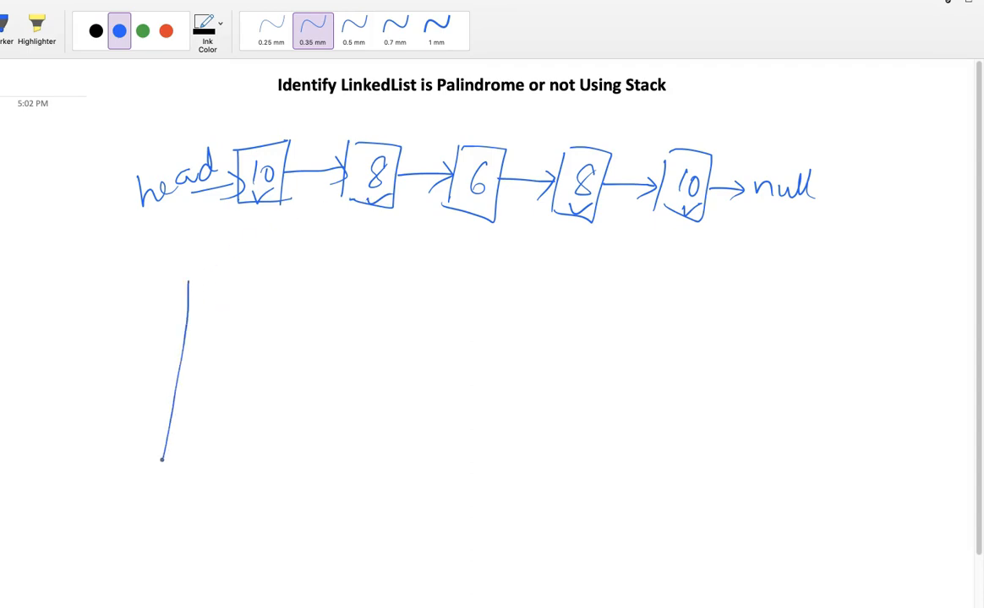
pyautogui.moveTo(244, 280); pyautogui.dragTo(207, 464)
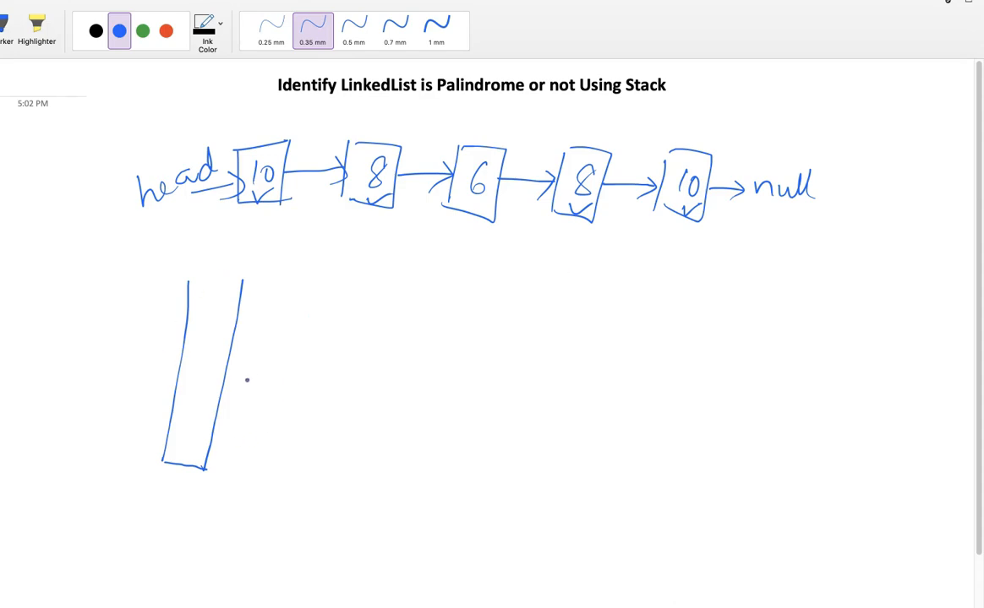
pyautogui.moveTo(181, 440)
pyautogui.mouseDown()
pyautogui.moveTo(183, 461)
pyautogui.moveTo(211, 427)
pyautogui.mouseUp()
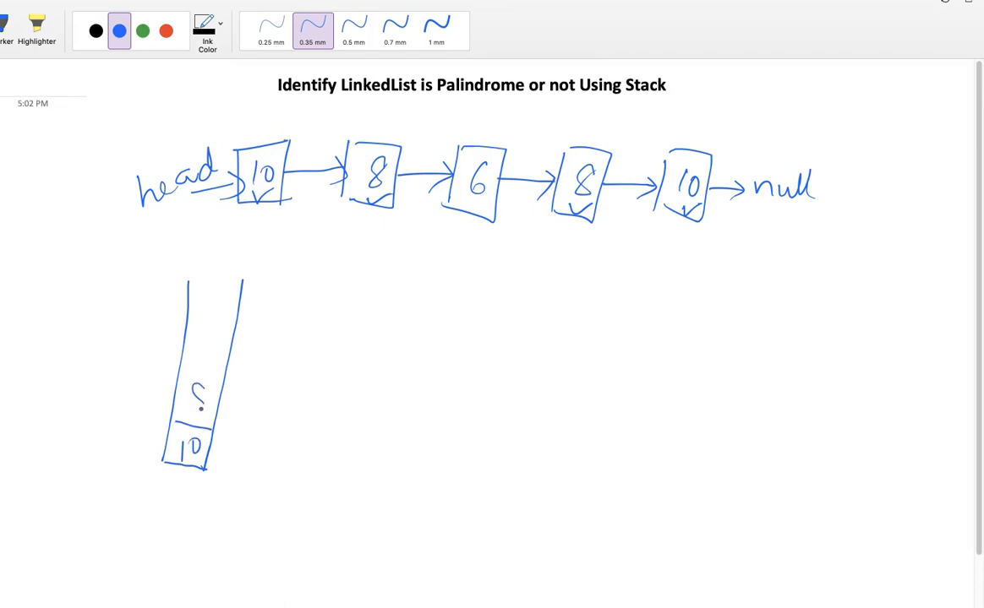
pyautogui.moveTo(201, 385); pyautogui.dragTo(200, 412)
pyautogui.moveTo(186, 367); pyautogui.dragTo(238, 374)
# Step: Push 6, 8 and 10 onto the stack and extend its walls around the top 10
pyautogui.moveTo(203, 337); pyautogui.dragTo(208, 360)
pyautogui.moveTo(191, 322)
pyautogui.mouseDown()
pyautogui.moveTo(245, 321)
pyautogui.moveTo(215, 317)
pyautogui.moveTo(239, 289)
pyautogui.mouseUp()
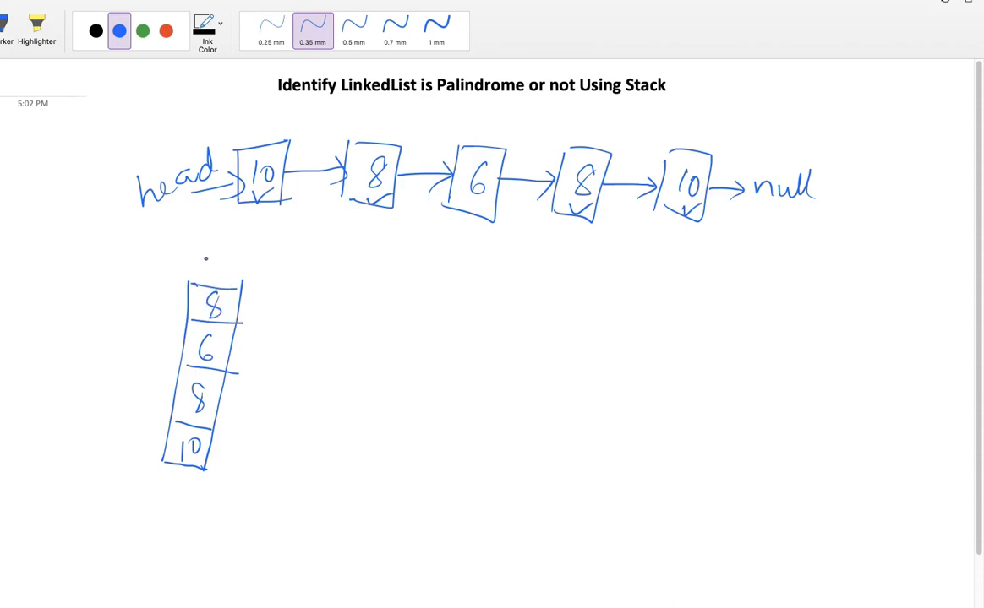
pyautogui.moveTo(204, 257)
pyautogui.mouseDown()
pyautogui.moveTo(203, 278)
pyautogui.moveTo(223, 279)
pyautogui.moveTo(187, 291)
pyautogui.mouseUp()
pyautogui.moveTo(243, 258); pyautogui.dragTo(243, 294)
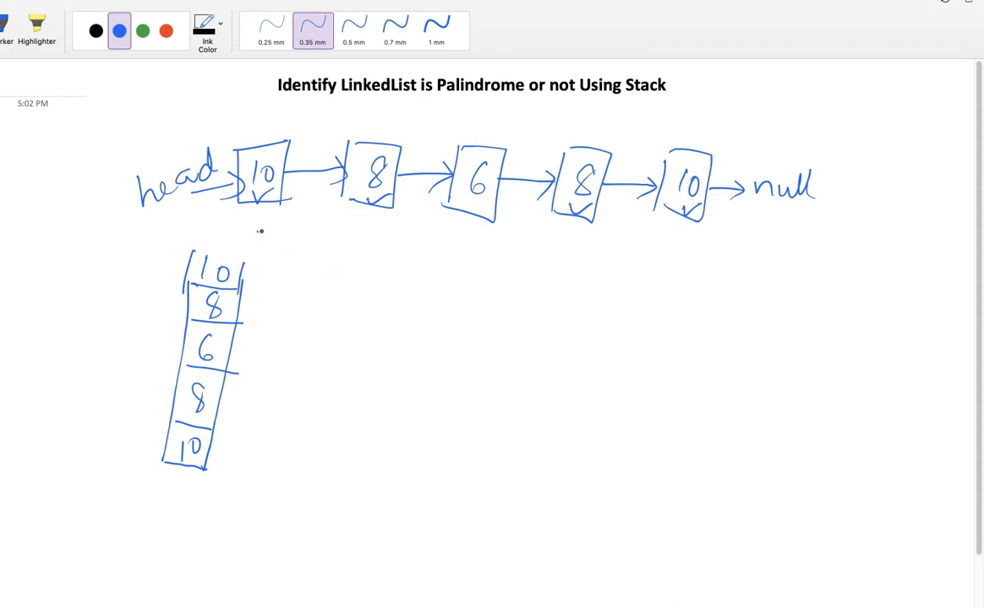
# Step: Write LL and S rows comparing the first 10s, tick the stack's top 10 and add a divider
pyautogui.moveTo(256, 233)
pyautogui.mouseDown()
pyautogui.moveTo(393, 245)
pyautogui.moveTo(367, 260)
pyautogui.mouseUp()
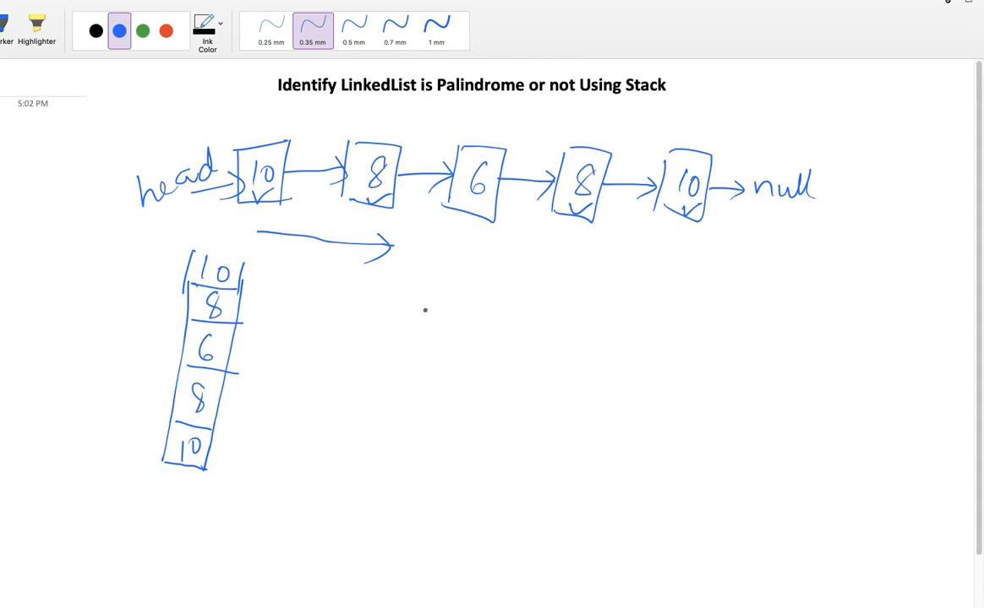
pyautogui.moveTo(428, 306); pyautogui.dragTo(439, 325)
pyautogui.moveTo(442, 306)
pyautogui.mouseDown()
pyautogui.moveTo(456, 323)
pyautogui.moveTo(497, 316)
pyautogui.moveTo(497, 329)
pyautogui.moveTo(535, 325)
pyautogui.mouseUp()
pyautogui.moveTo(545, 309); pyautogui.dragTo(550, 325)
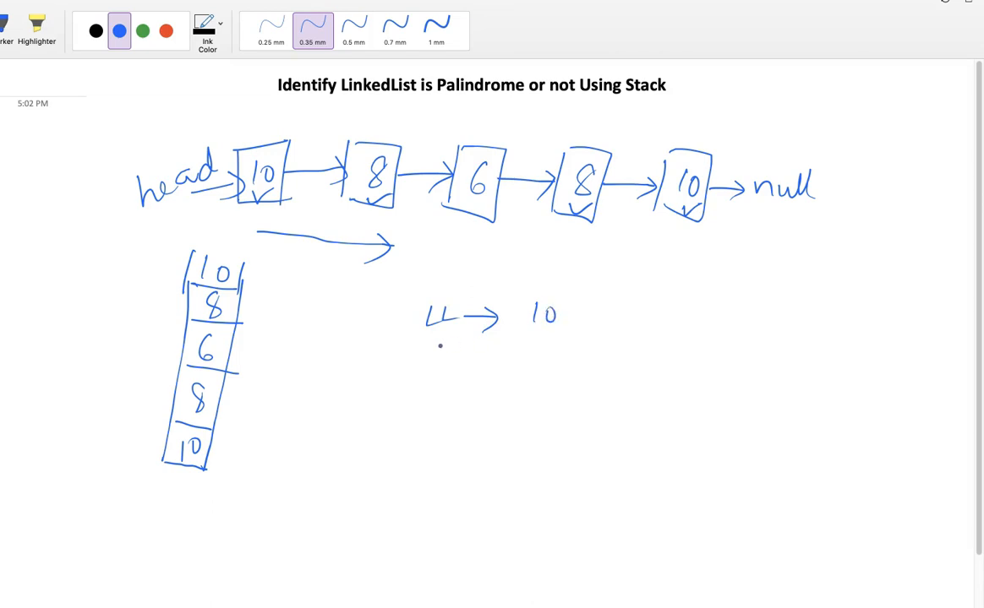
pyautogui.moveTo(446, 345)
pyautogui.mouseDown()
pyautogui.moveTo(436, 370)
pyautogui.moveTo(496, 361)
pyautogui.mouseUp()
pyautogui.moveTo(487, 350)
pyautogui.mouseDown()
pyautogui.moveTo(496, 365)
pyautogui.moveTo(482, 372)
pyautogui.mouseUp()
pyautogui.moveTo(250, 275); pyautogui.dragTo(272, 269)
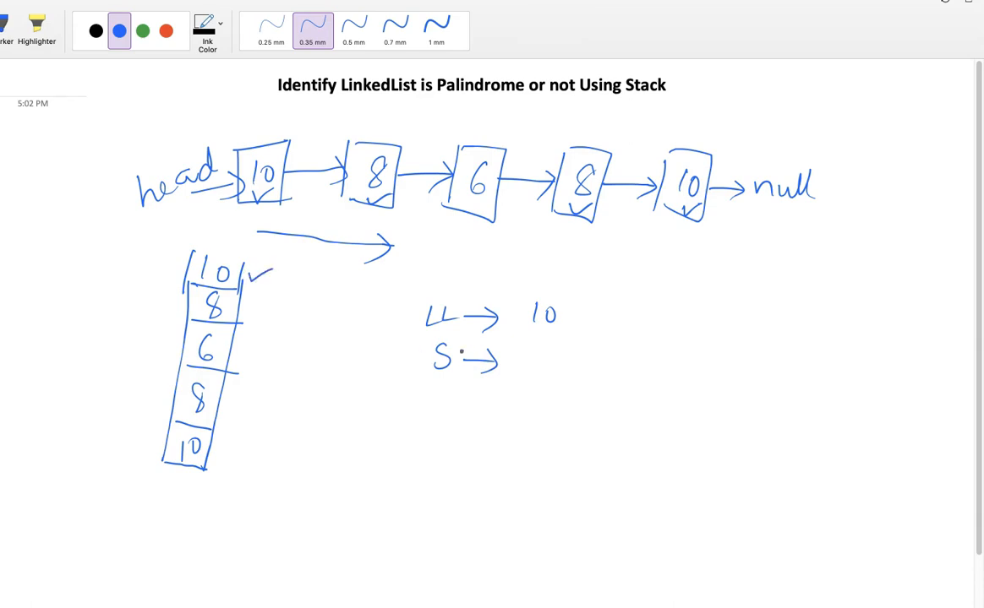
pyautogui.moveTo(539, 359)
pyautogui.mouseDown()
pyautogui.moveTo(539, 376)
pyautogui.moveTo(558, 376)
pyautogui.mouseUp()
pyautogui.moveTo(582, 296); pyautogui.dragTo(577, 385)
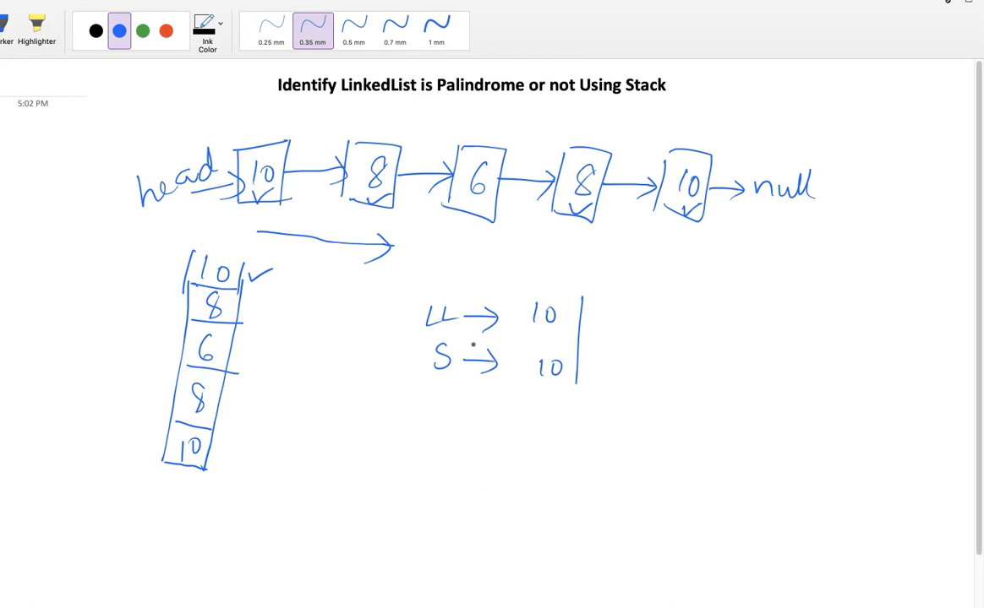
# Step: Compare the 8 node with the stack's 8, ticking both and adding a divider
pyautogui.moveTo(363, 226); pyautogui.dragTo(380, 218)
pyautogui.moveTo(609, 310); pyautogui.dragTo(604, 330)
pyautogui.moveTo(243, 311); pyautogui.dragTo(274, 297)
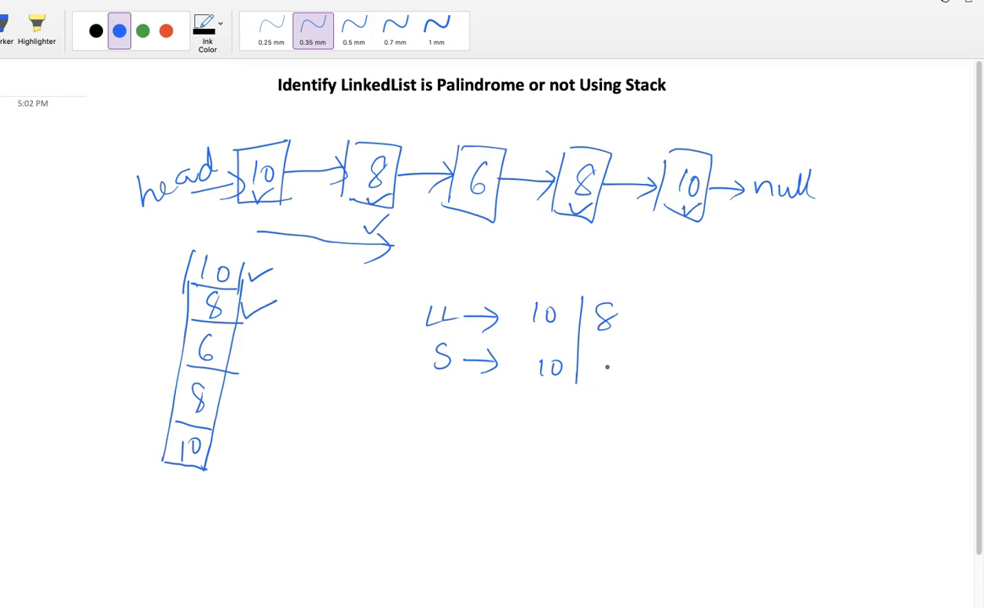
pyautogui.moveTo(607, 359)
pyautogui.mouseDown()
pyautogui.moveTo(598, 379)
pyautogui.moveTo(604, 362)
pyautogui.mouseUp()
pyautogui.moveTo(641, 291); pyautogui.dragTo(632, 376)
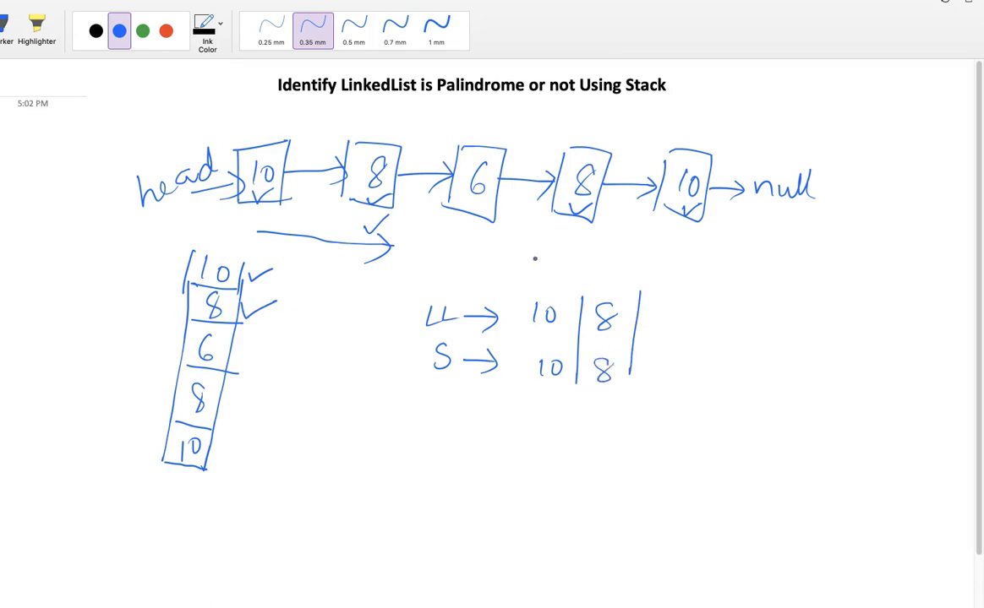
# Step: Compare the 6s, add a divider and arrow, and tick the last node and bottom stack 10
pyautogui.moveTo(473, 230); pyautogui.dragTo(506, 228)
pyautogui.moveTo(663, 300)
pyautogui.mouseDown()
pyautogui.moveTo(668, 325)
pyautogui.moveTo(651, 323)
pyautogui.mouseUp()
pyautogui.moveTo(238, 355); pyautogui.dragTo(277, 334)
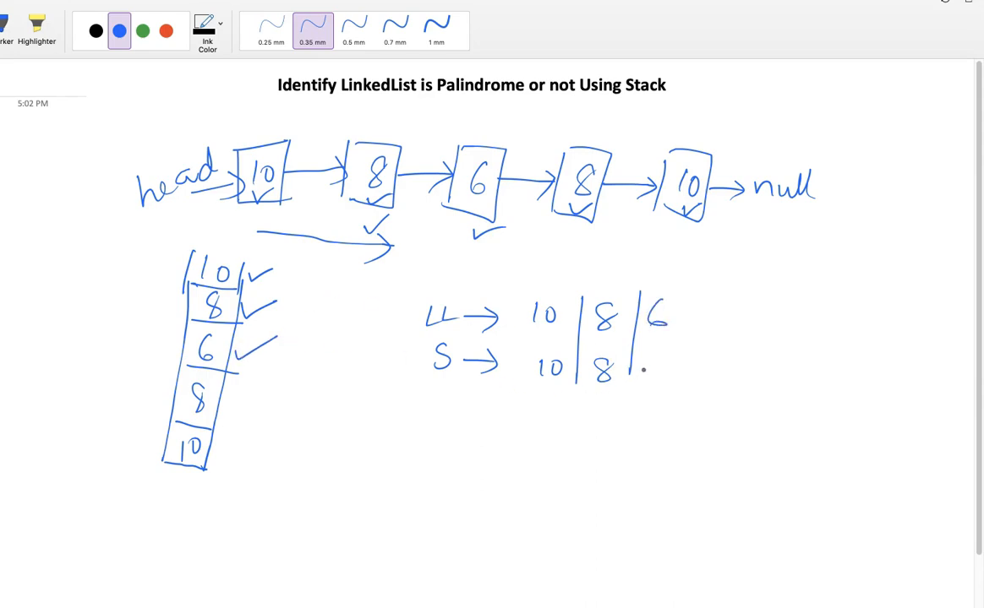
pyautogui.moveTo(664, 359); pyautogui.dragTo(659, 380)
pyautogui.moveTo(686, 300); pyautogui.dragTo(672, 381)
pyautogui.moveTo(691, 334)
pyautogui.mouseDown()
pyautogui.moveTo(759, 345)
pyautogui.moveTo(742, 361)
pyautogui.mouseUp()
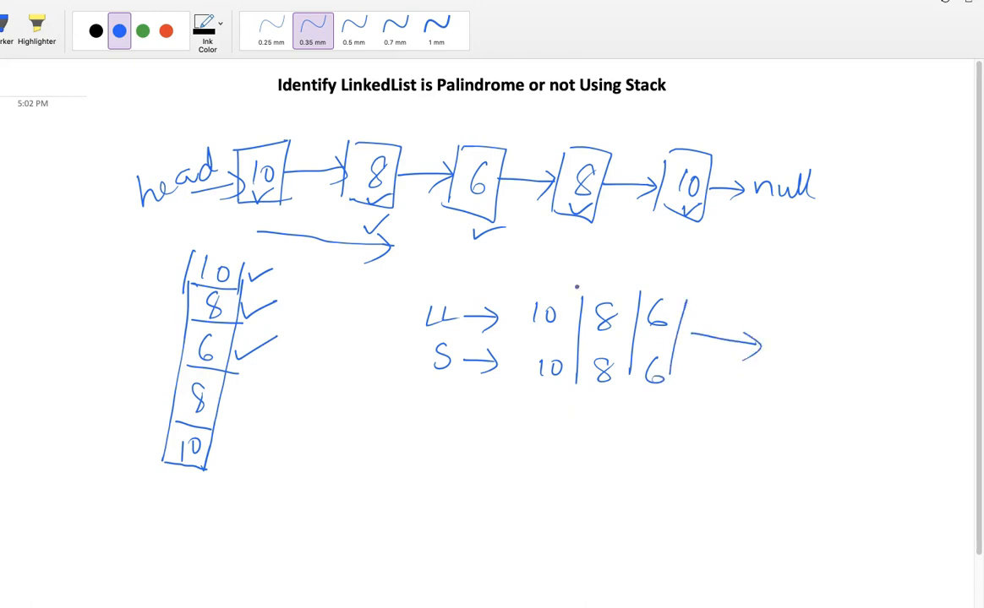
pyautogui.moveTo(687, 232); pyautogui.dragTo(723, 230)
pyautogui.moveTo(218, 449); pyautogui.dragTo(257, 439)
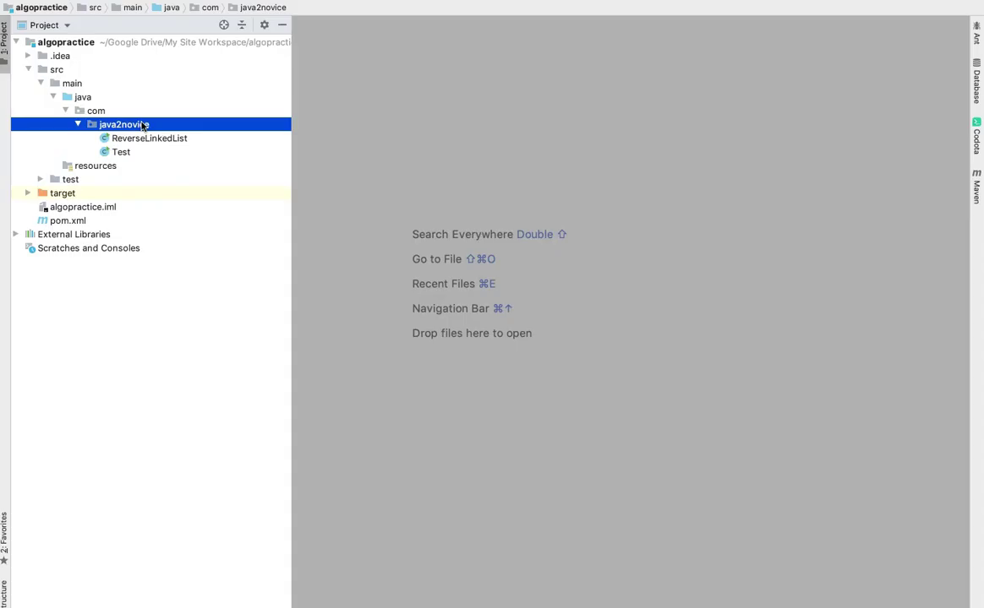
# Step: Create a new Java class LinkedListPalindromeUsingStack in the java2novice package
pyautogui.rightClick(140, 125)
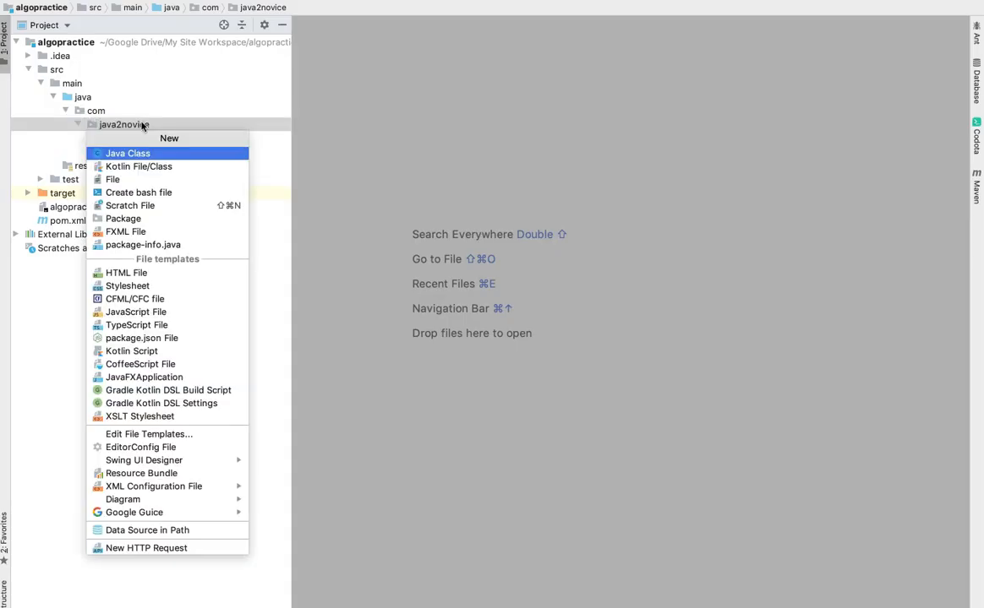
pyautogui.click(161, 153)
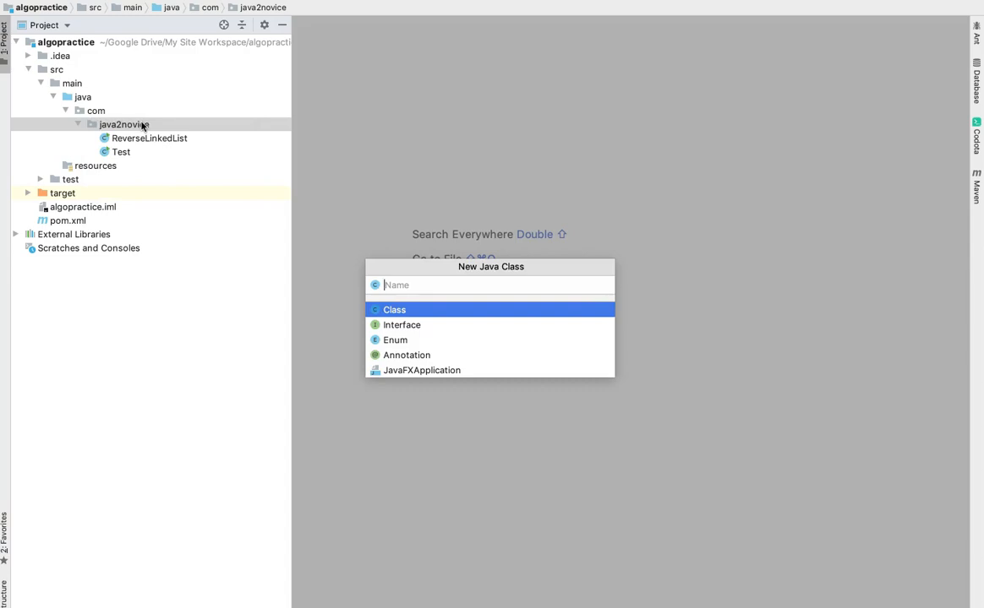
pyautogui.write('LinkedListPa')
pyautogui.write('lindrome')
pyautogui.write('UsingStac')
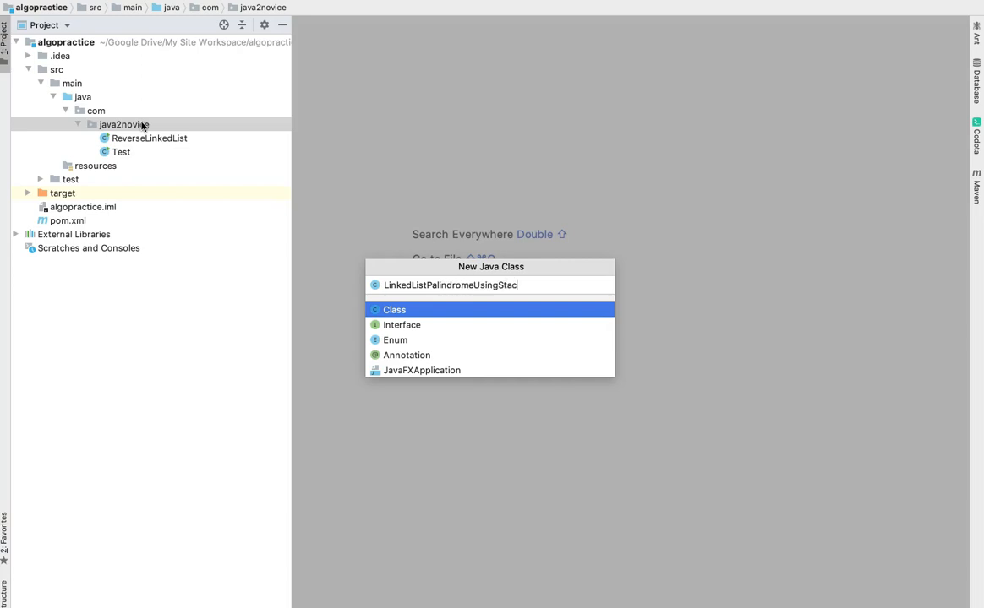
pyautogui.write('k')
pyautogui.press('Return')
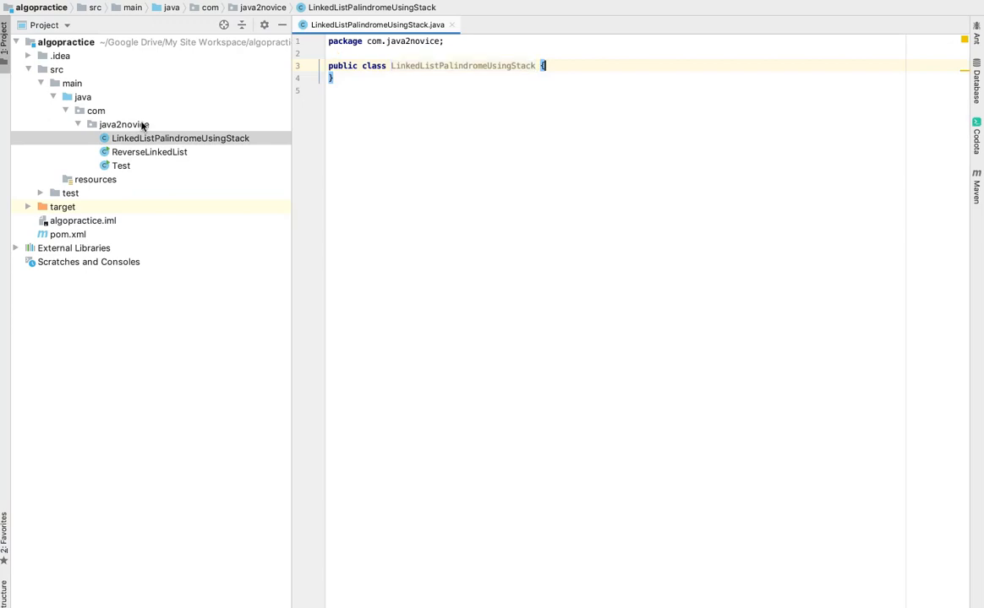
# Step: Declare a static class Node with int data and Node next fields
pyautogui.press('Return')
pyautogui.press('Return')
pyautogui.write('s')
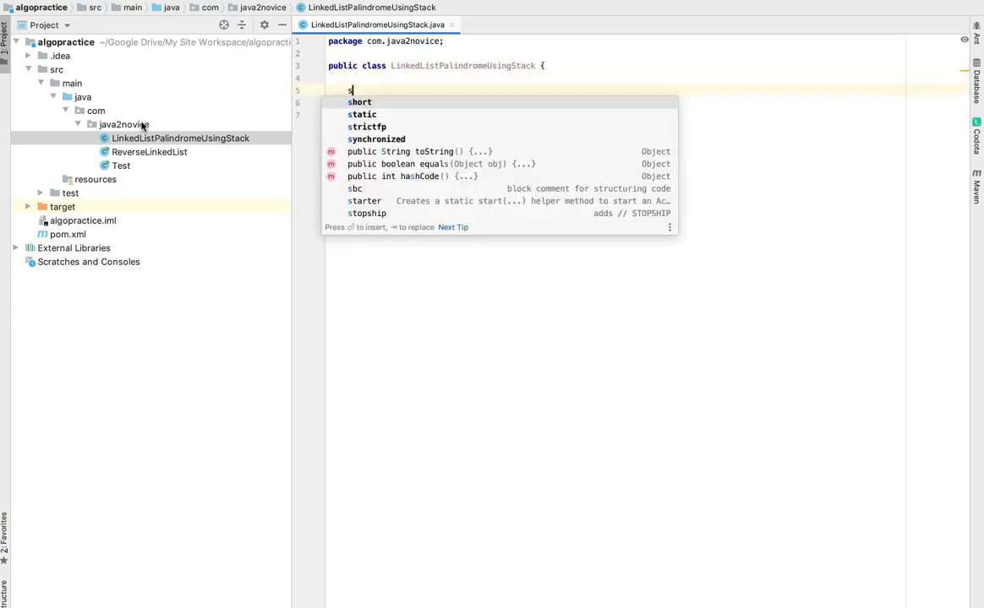
pyautogui.write('ta')
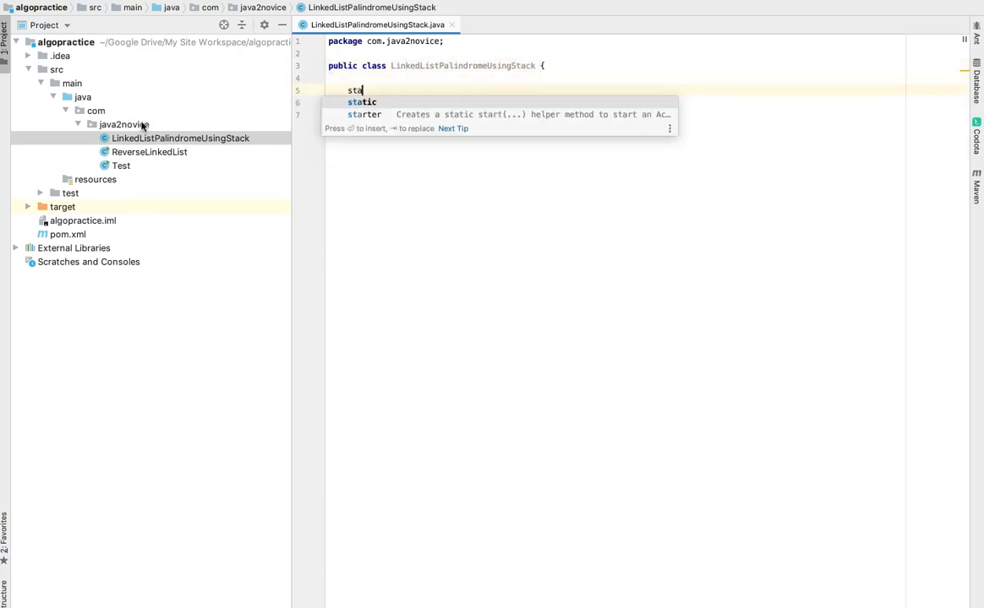
pyautogui.press('Tab')
pyautogui.write('cla')
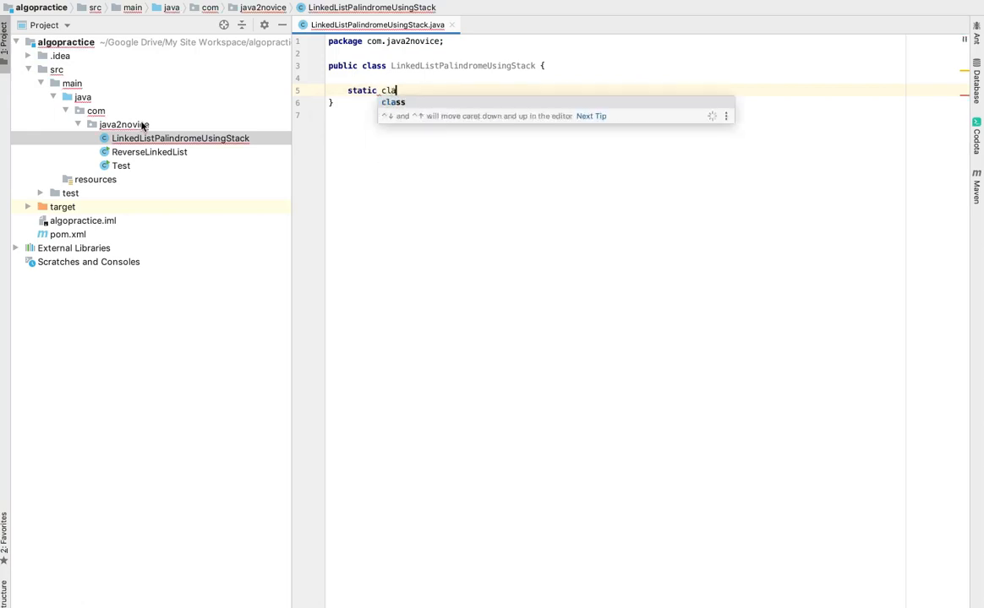
pyautogui.press('Tab')
pyautogui.write('Node ')
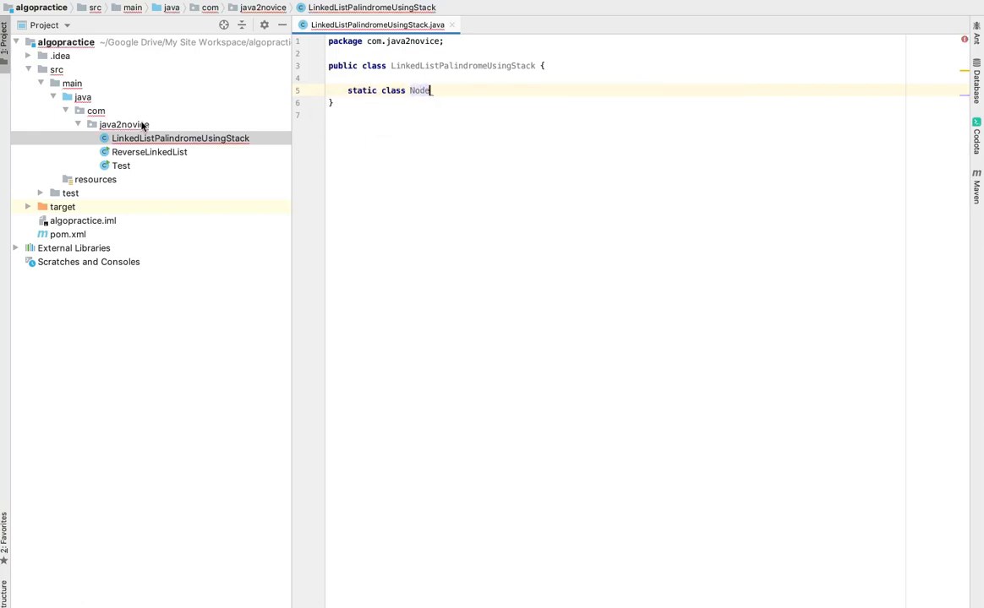
pyautogui.write('{')
pyautogui.press('Return')
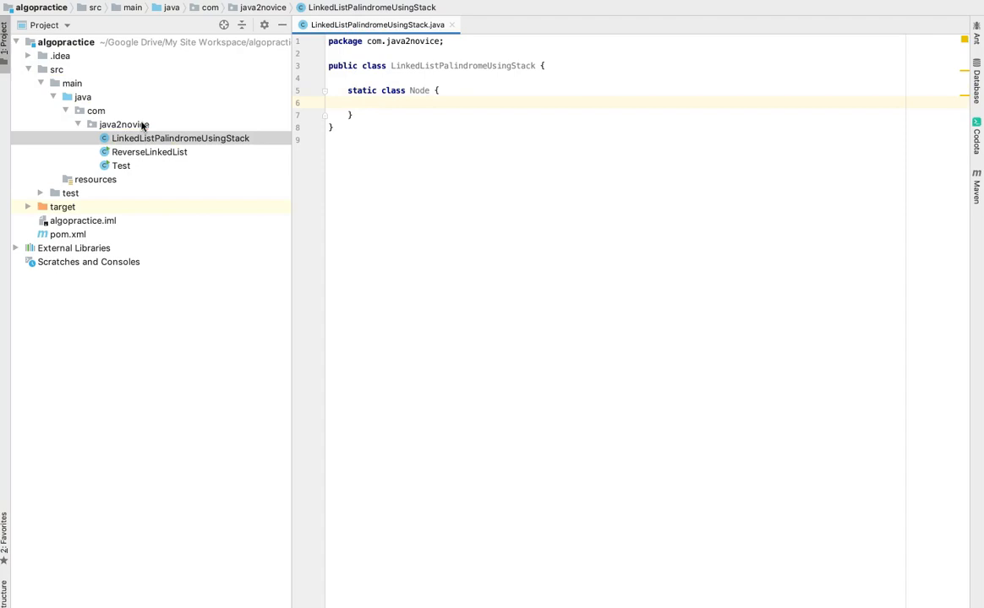
pyautogui.write('int data')
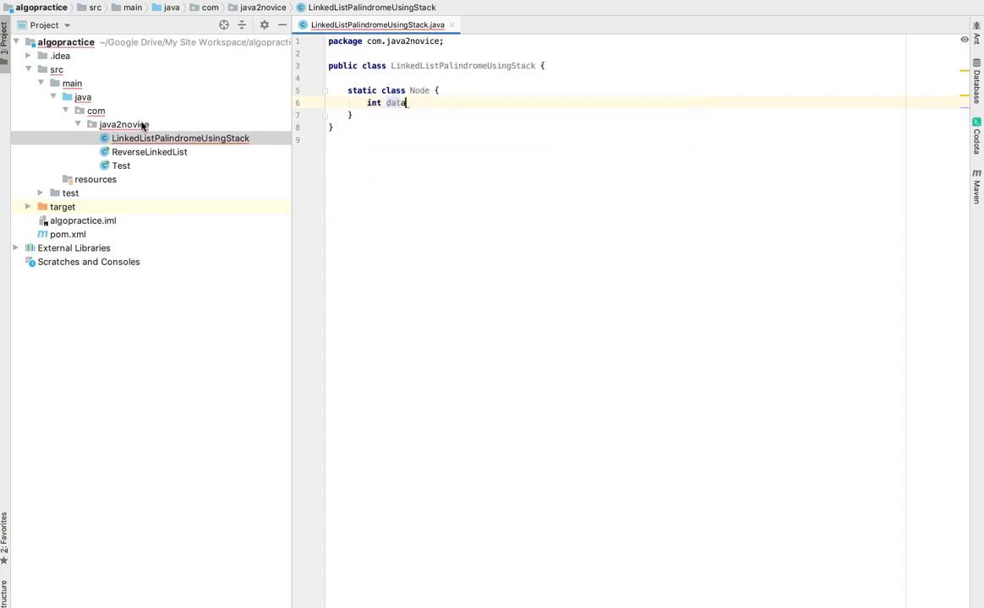
pyautogui.write(';')
pyautogui.press('Return')
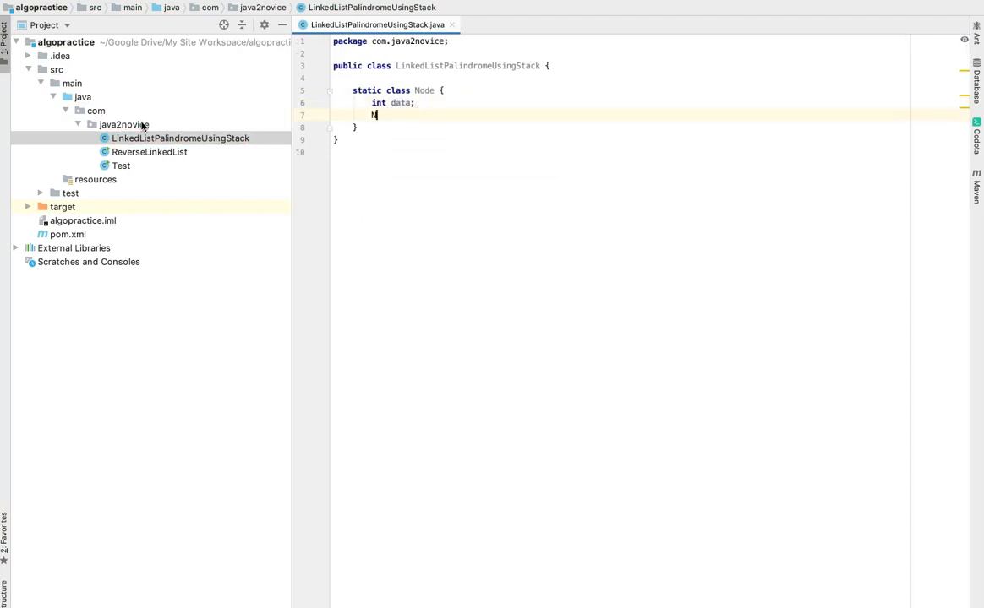
pyautogui.write('Node nex')
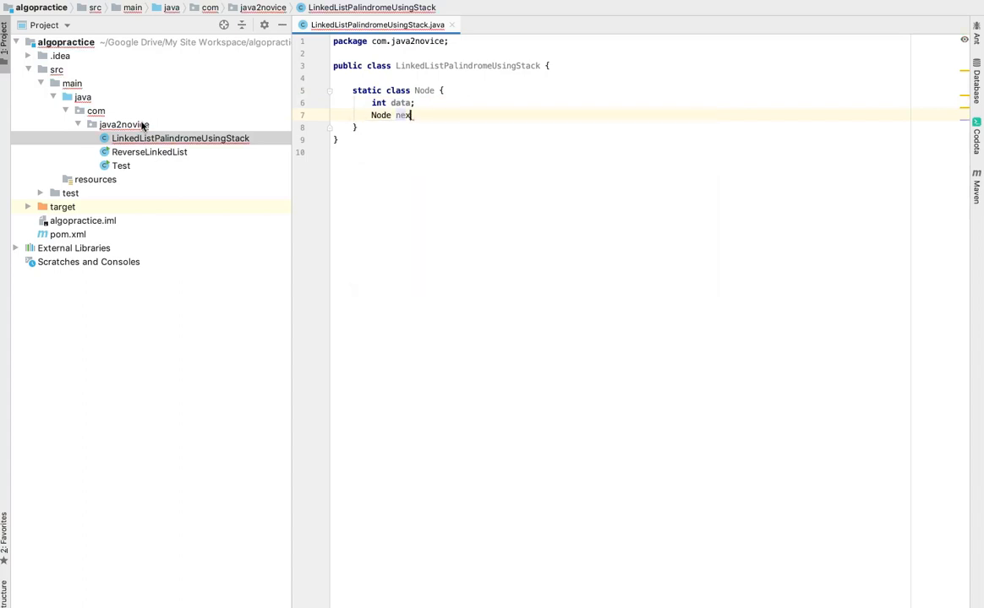
pyautogui.write('t;')
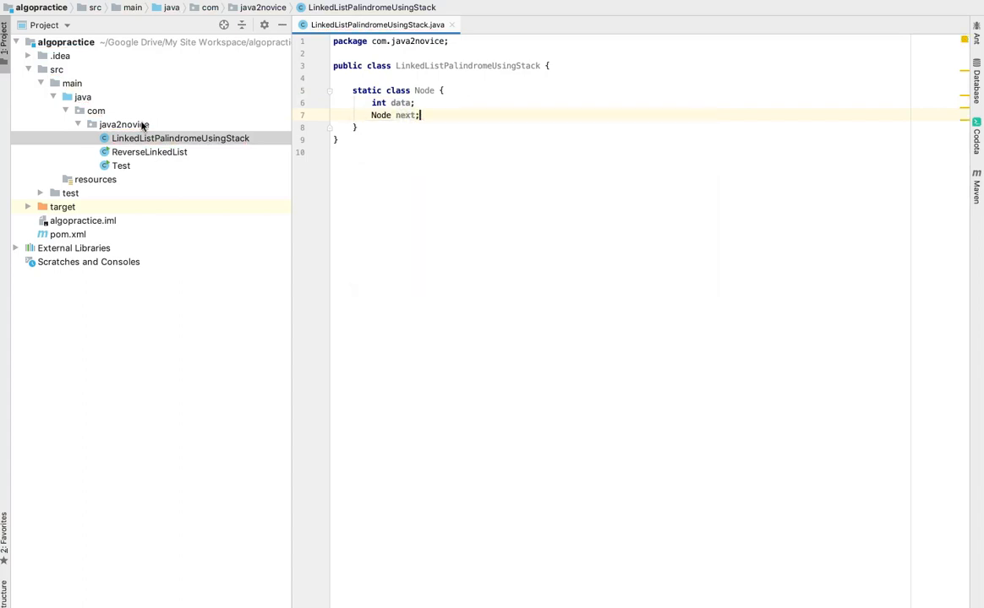
pyautogui.press('Return')
pyautogui.write('Node() ')
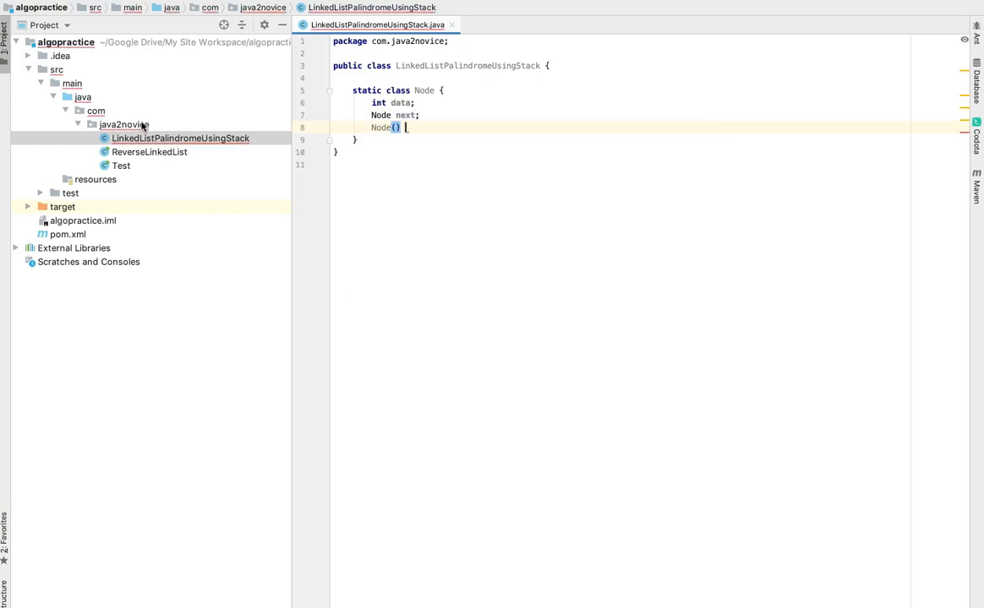
pyautogui.write('{')
# Step: Add a Node(int tmp) constructor that assigns data = tmp
pyautogui.press('Return')
pyautogui.press('Up')
pyautogui.press('Right')
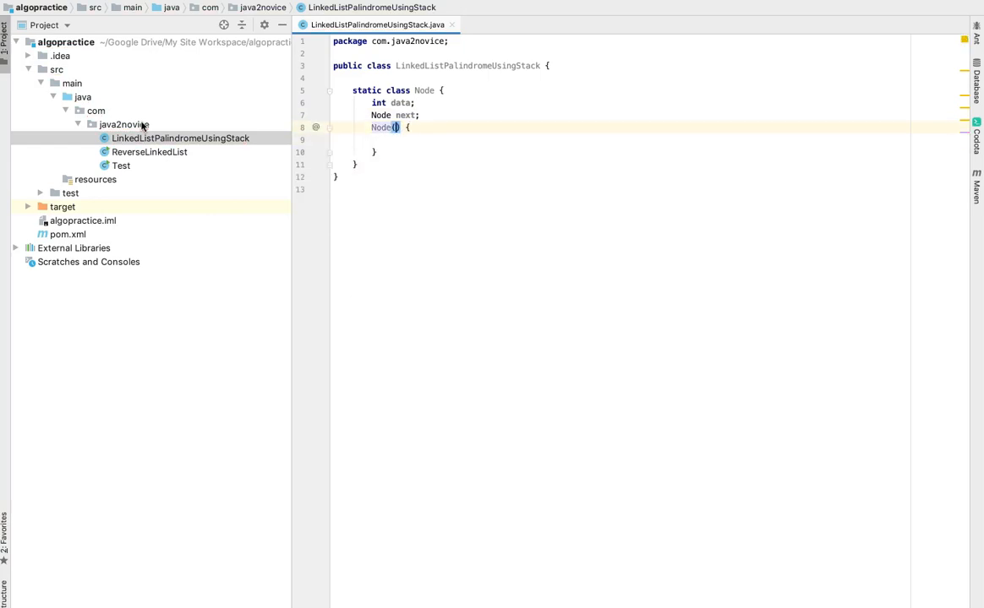
pyautogui.write('int t')
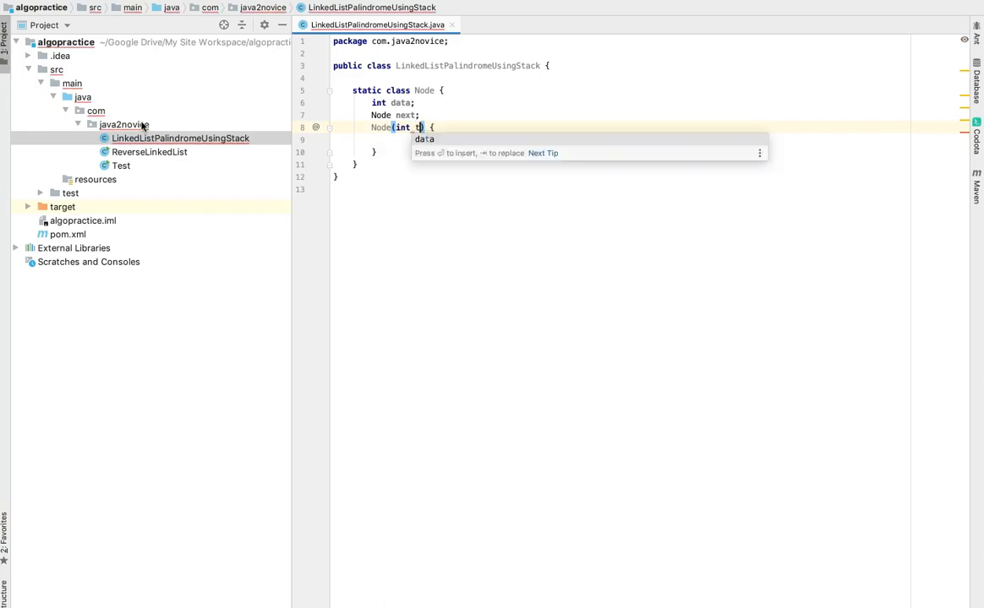
pyautogui.write('mp')
pyautogui.press('Down')
pyautogui.write('d')
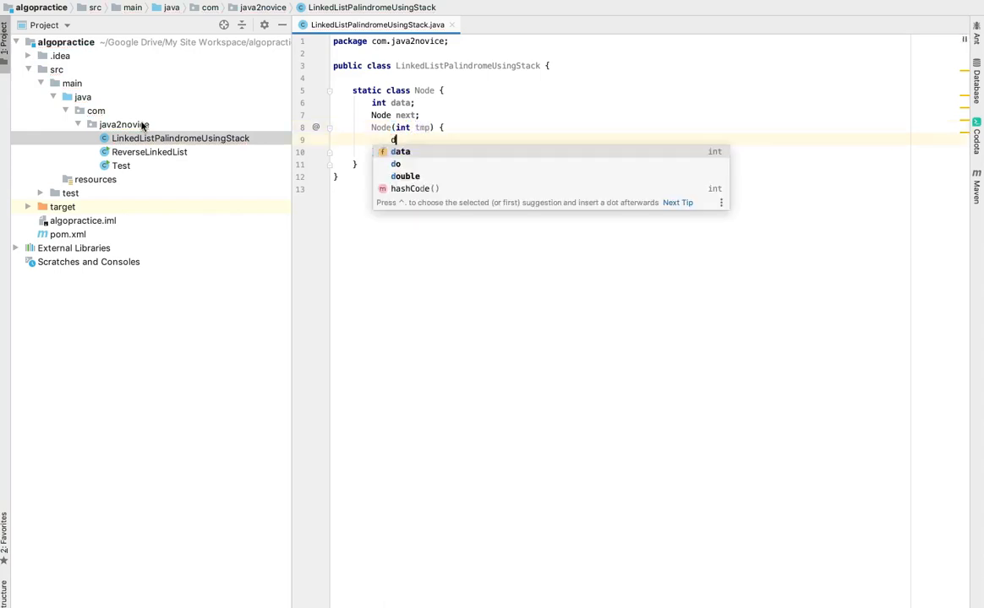
pyautogui.write('at')
pyautogui.press('Return')
pyautogui.write('= tmp')
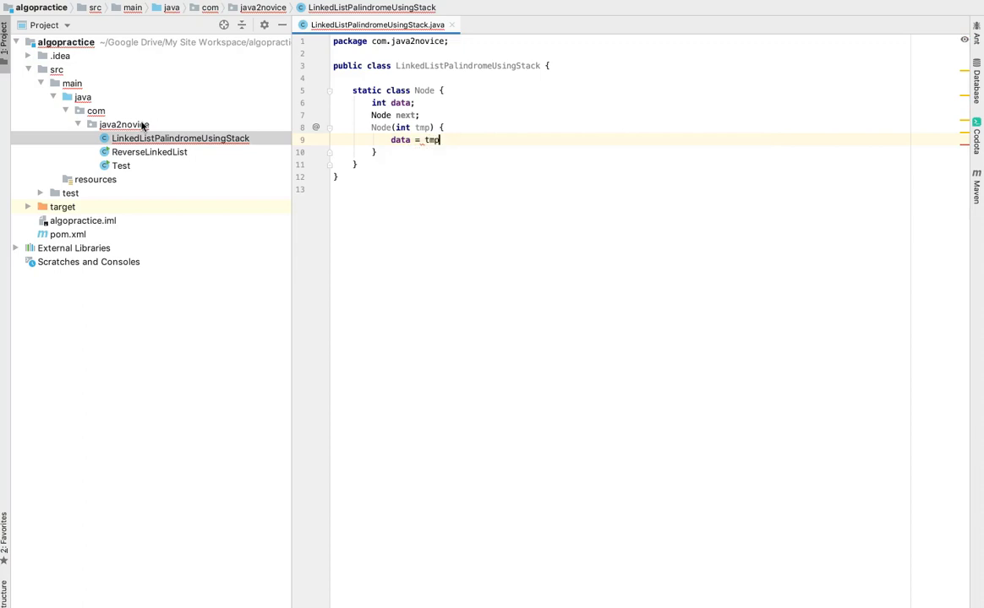
pyautogui.write(';')
pyautogui.press('Down')
pyautogui.press('Down')
pyautogui.press('Return')
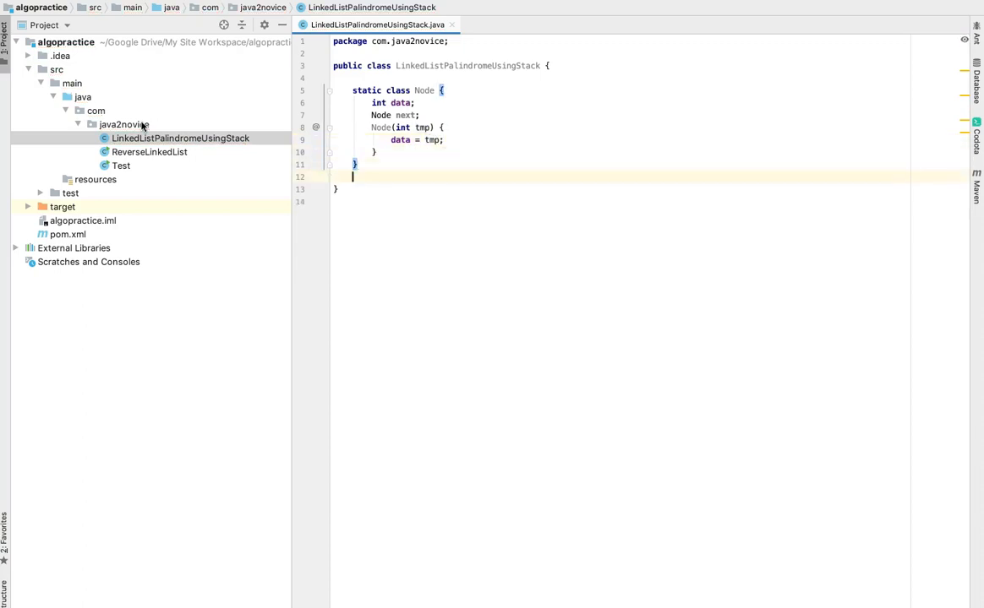
pyautogui.press('Return')
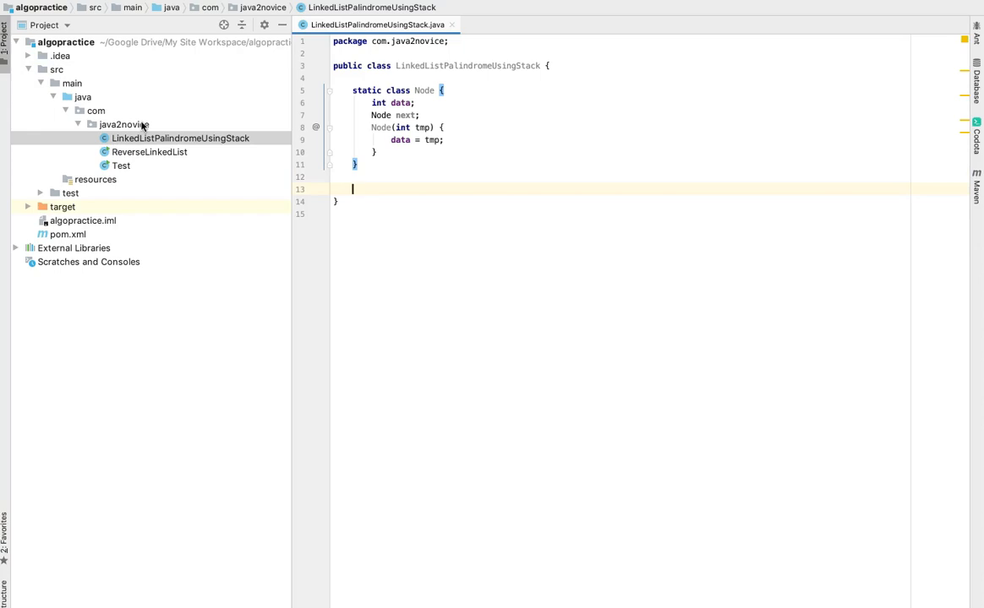
pyautogui.write('s')
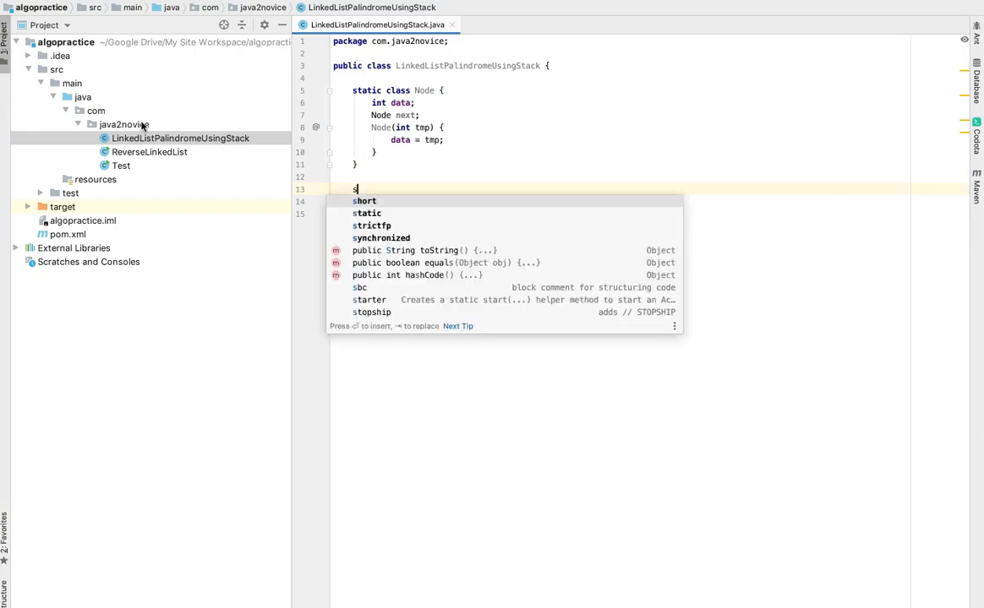
pyautogui.write('tatic b')
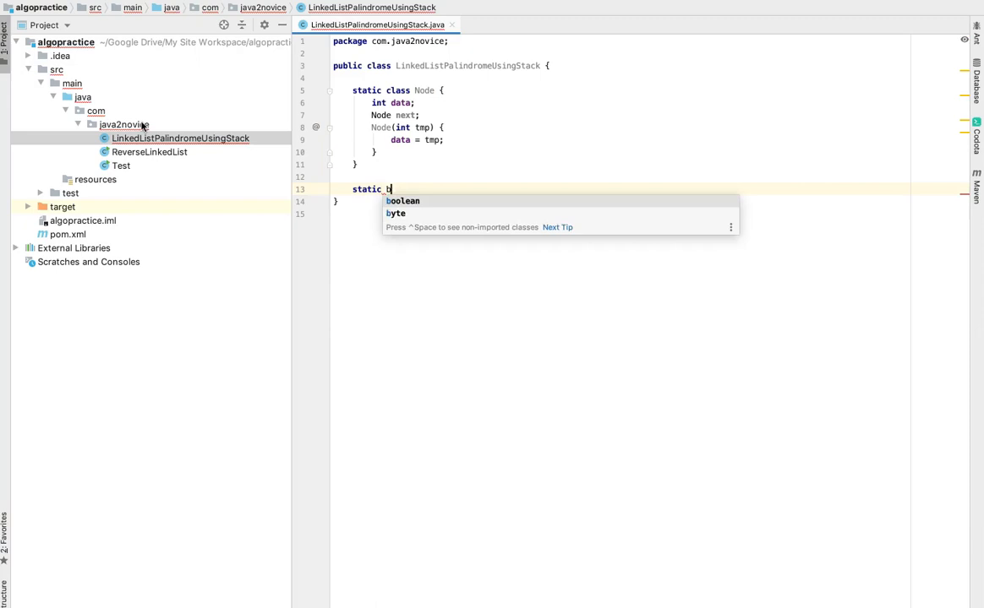
pyautogui.write('oolean ')
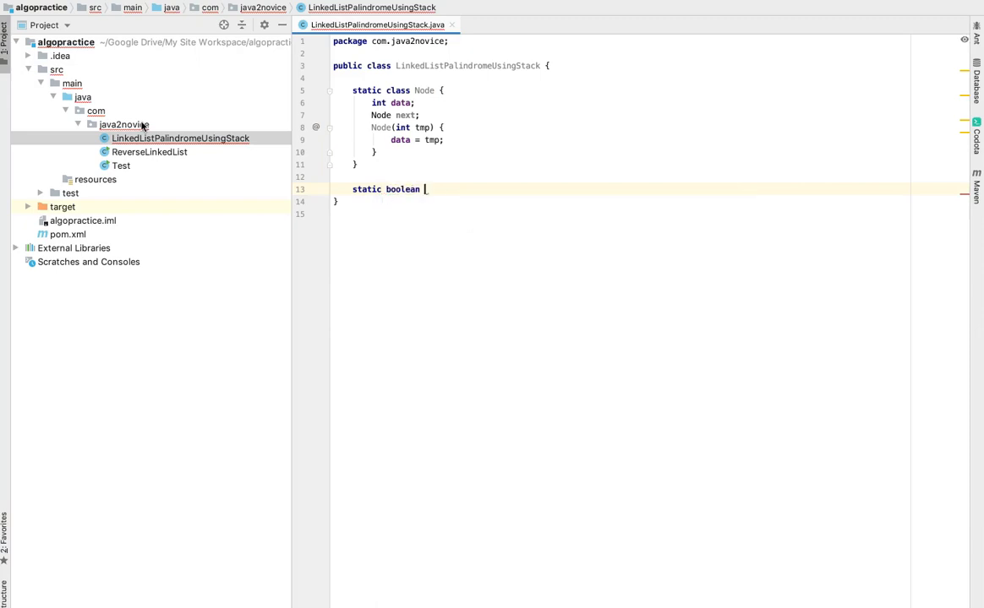
pyautogui.write('isPali')
pyautogui.write('ndrome()')
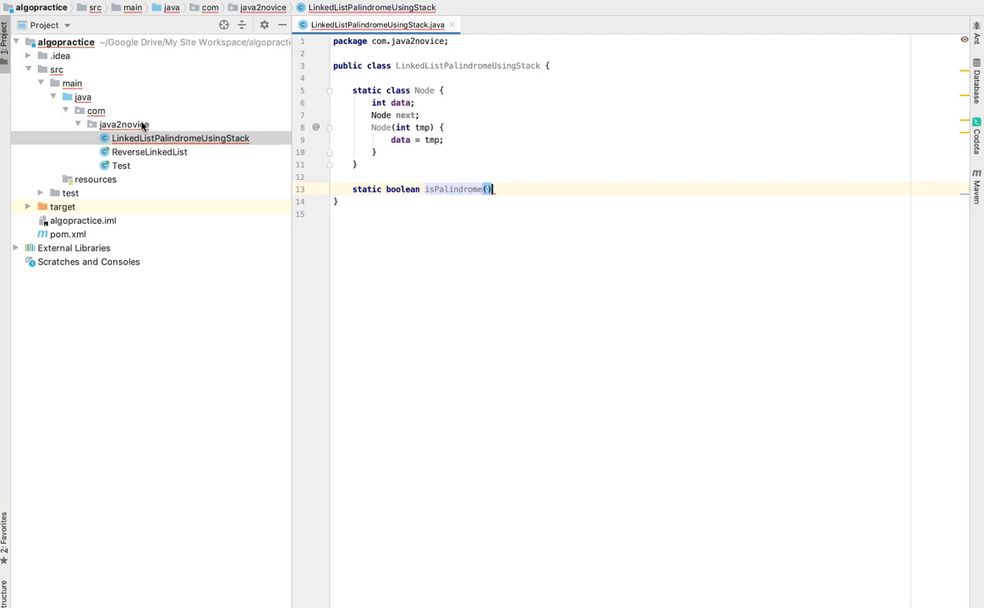
pyautogui.write(' {')
# Step: Declare static boolean isPalindrome(Node head) with an empty body
pyautogui.press('Return')
pyautogui.click(498, 189)
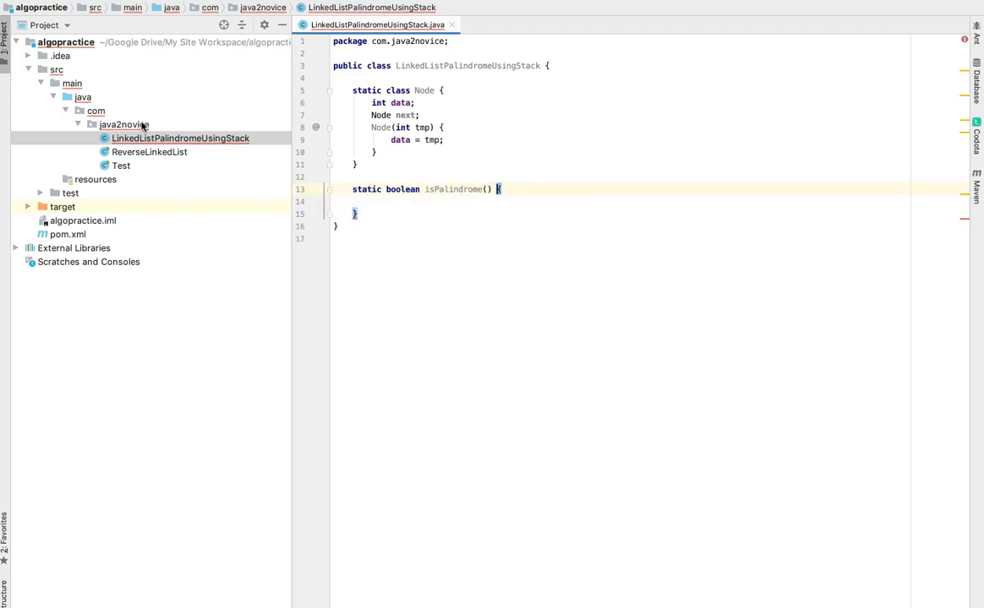
pyautogui.press('Left')
pyautogui.press('Left')
pyautogui.press('Left')
pyautogui.write('Node ')
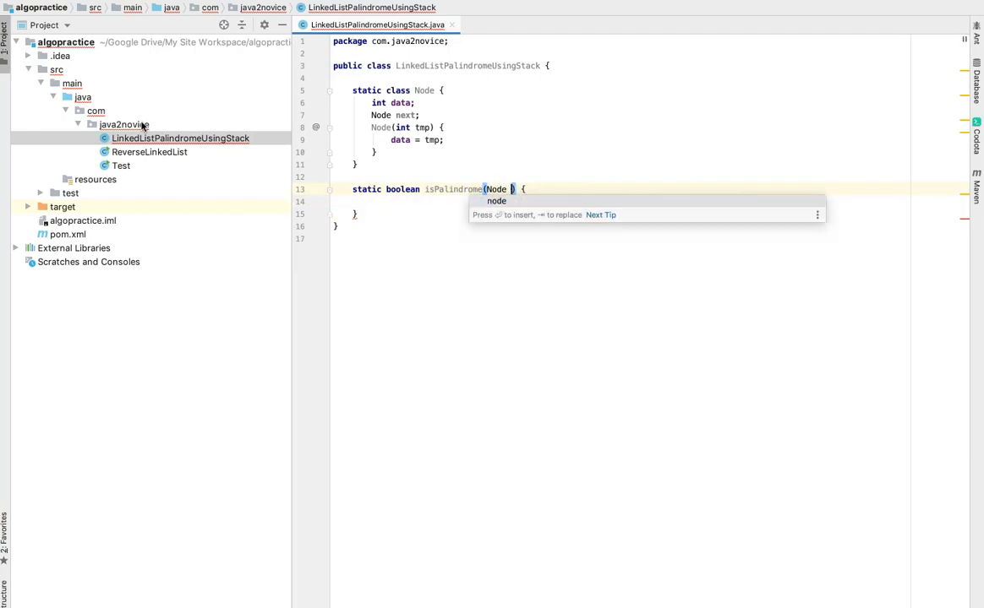
pyautogui.write('head')
pyautogui.press('Down')
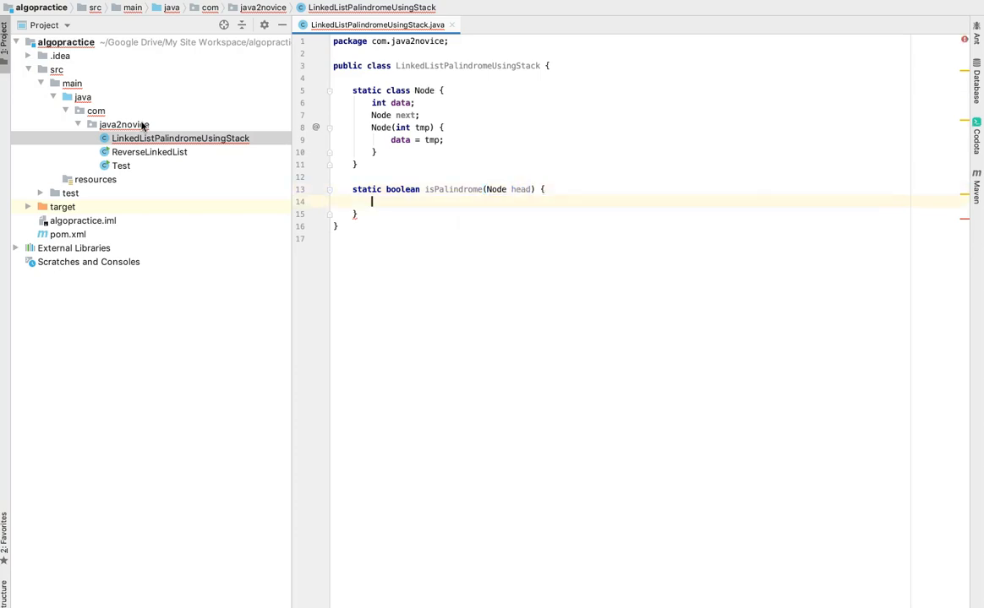
pyautogui.press('Return')
pyautogui.write('Node ')
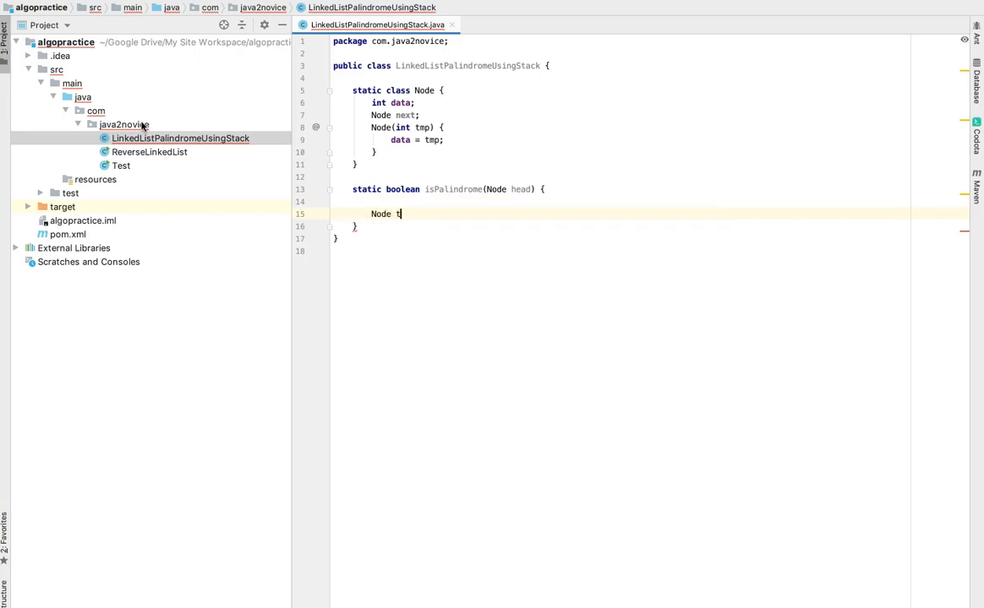
pyautogui.write('tempNode')
pyautogui.write(' = head')
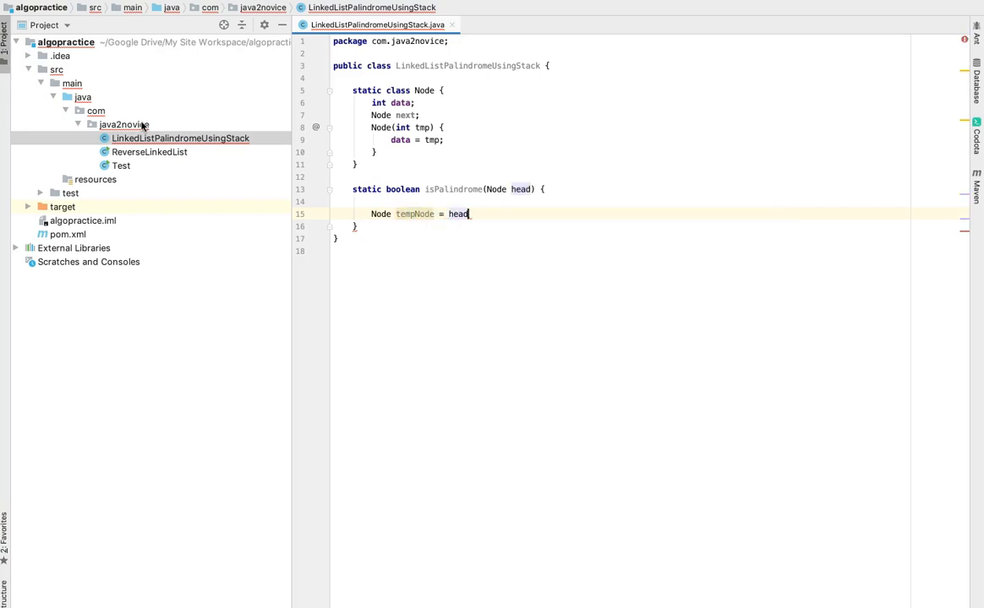
pyautogui.write(';')
# Step: Write Node tempNode = head as the first statement of isPalindrome
pyautogui.press('Return')
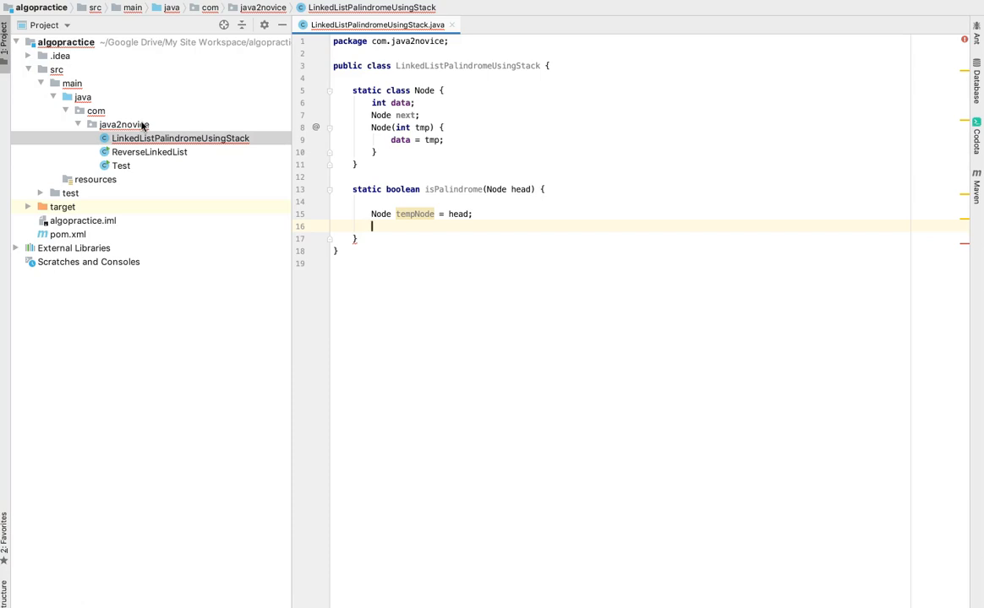
pyautogui.write('S')
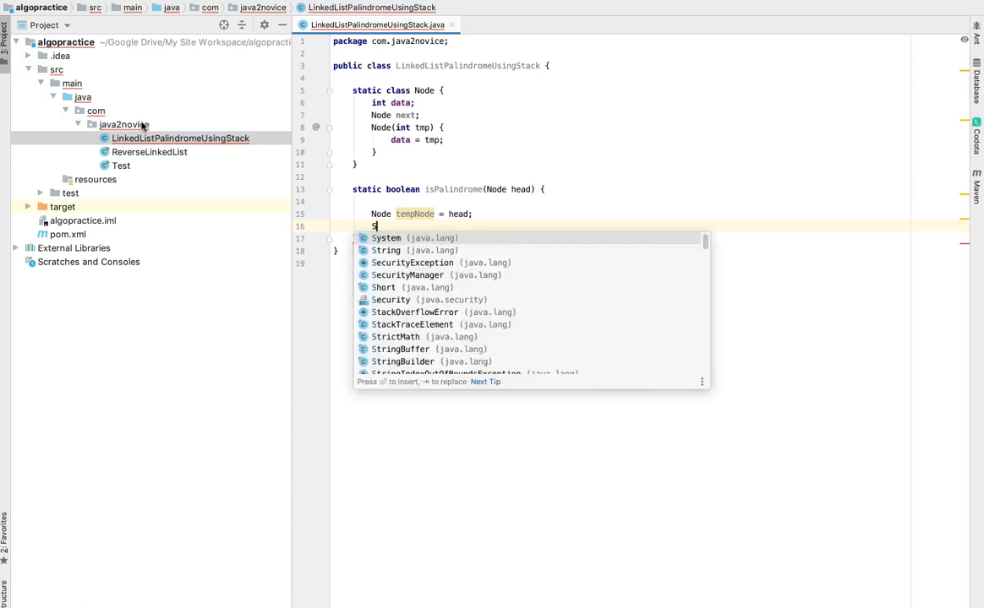
pyautogui.write('tac')
# Step: Declare Stack<Integer> stack = new Stack<Integer>(), importing java.util.Stack
pyautogui.press('Return')
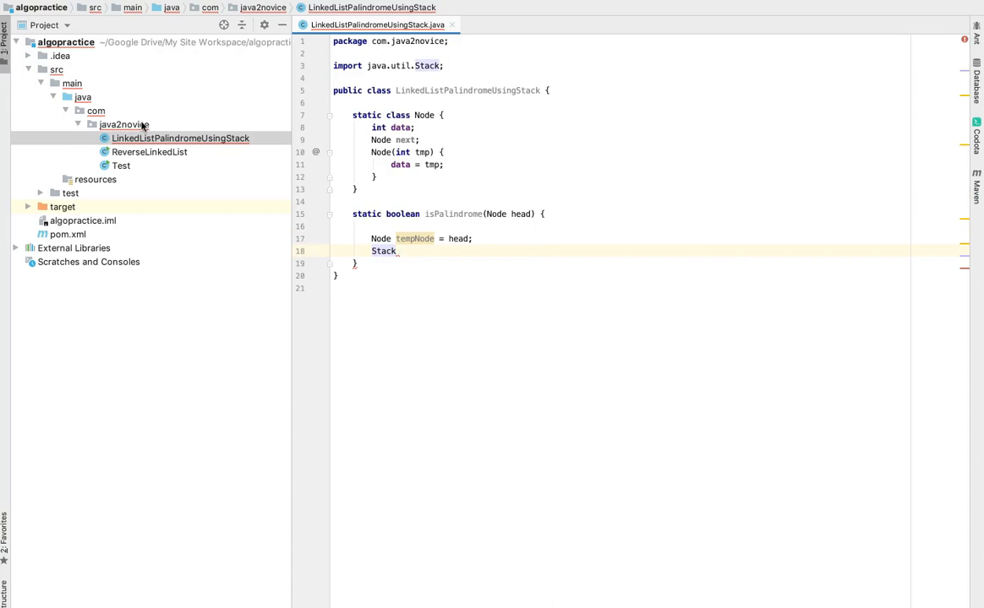
pyautogui.write('<In>')
pyautogui.press('Return')
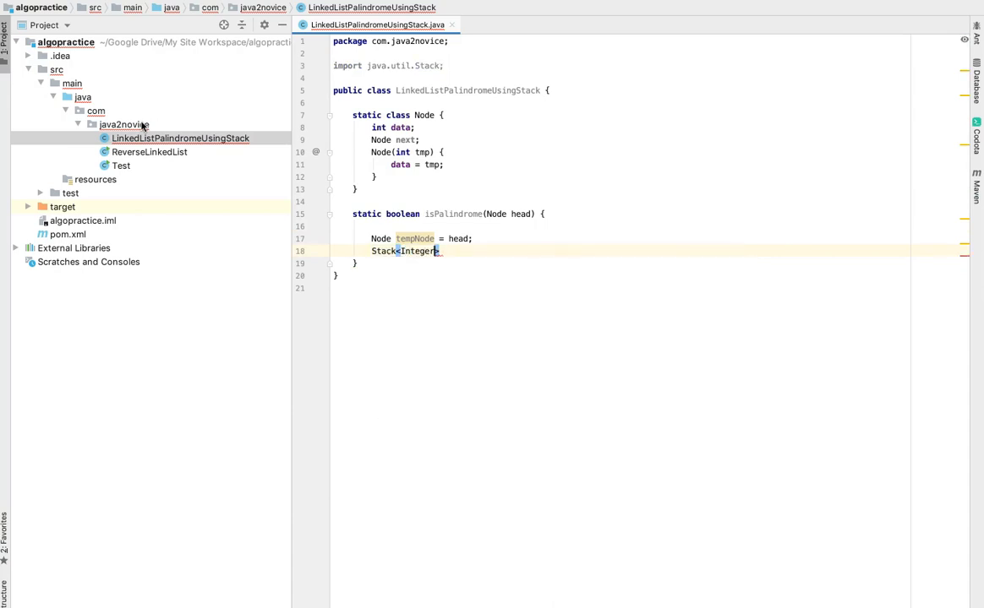
pyautogui.write('> stack')
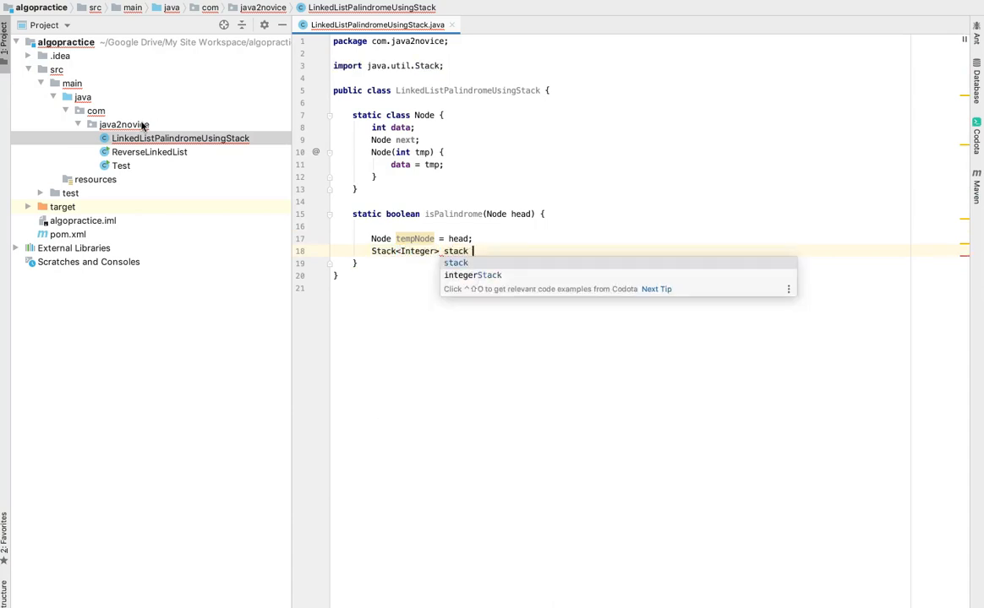
pyautogui.write(' = new Stack')
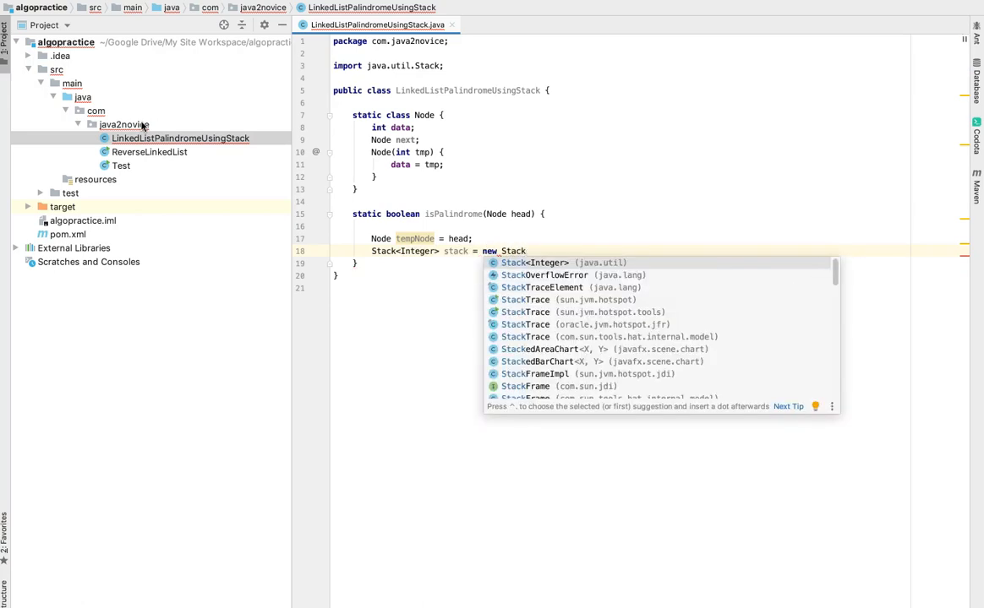
pyautogui.press('Return')
pyautogui.write(';')
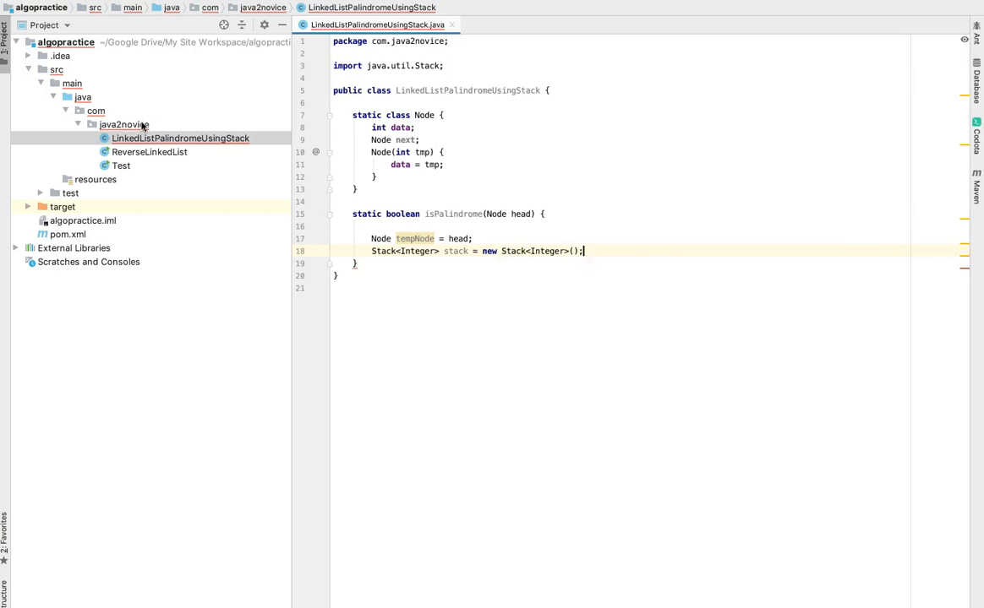
pyautogui.press('Return')
pyautogui.write('while')
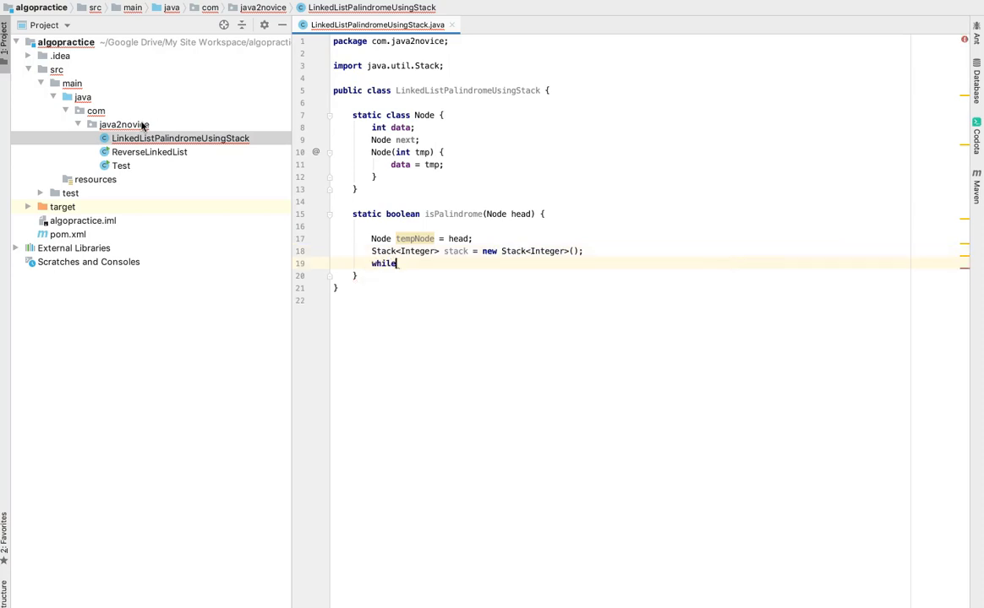
pyautogui.write('() {')
# Step: Write a while loop with the condition tempNode != null
pyautogui.press('Return')
pyautogui.press('Up')
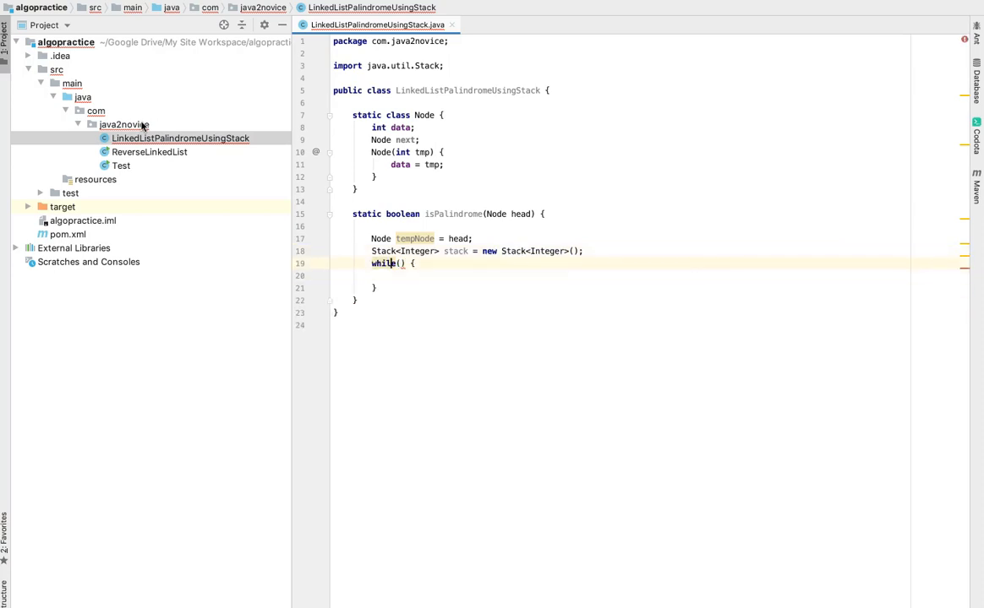
pyautogui.press('Left')
pyautogui.press('Left')
pyautogui.press('Left')
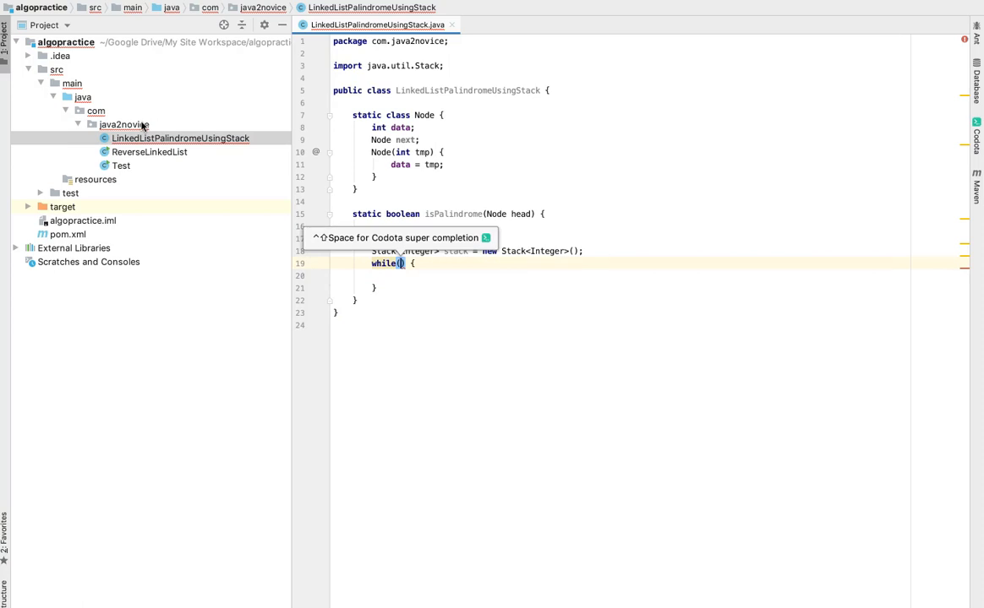
pyautogui.write('te')
pyautogui.press('Tab')
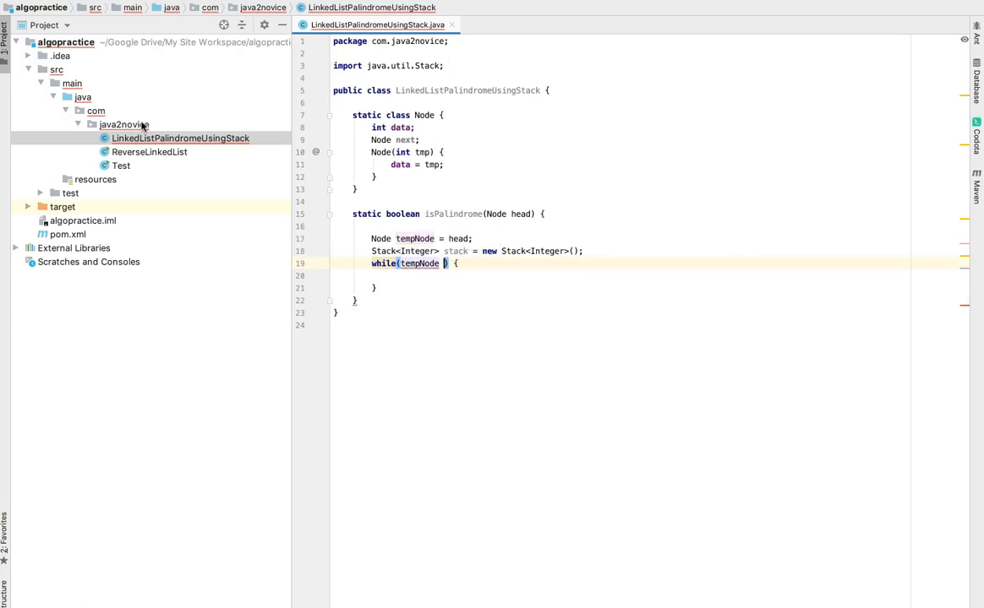
pyautogui.write('!= null')
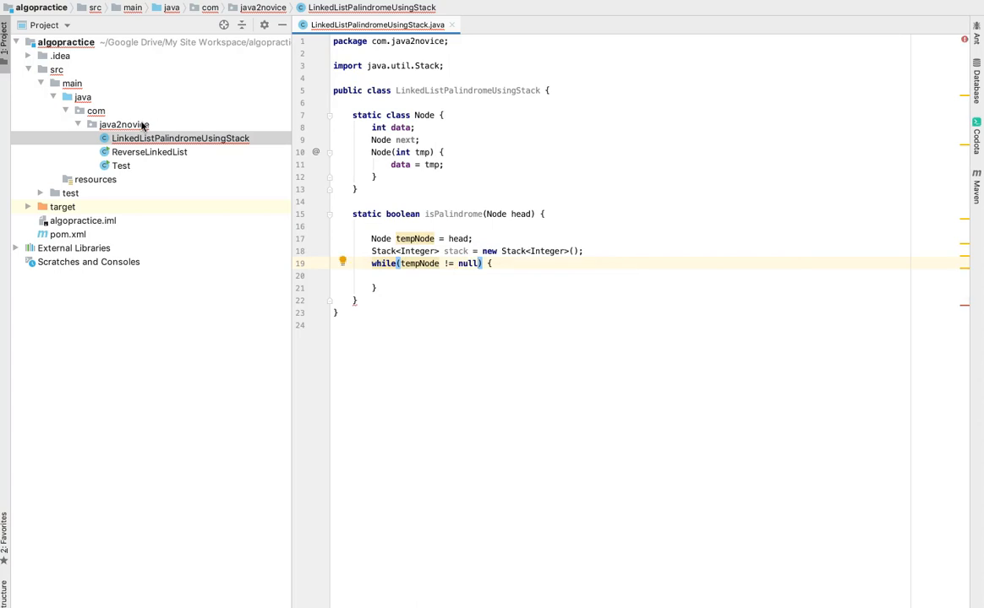
pyautogui.press('Up')
pyautogui.press('Down')
pyautogui.press('Down')
pyautogui.write('st')
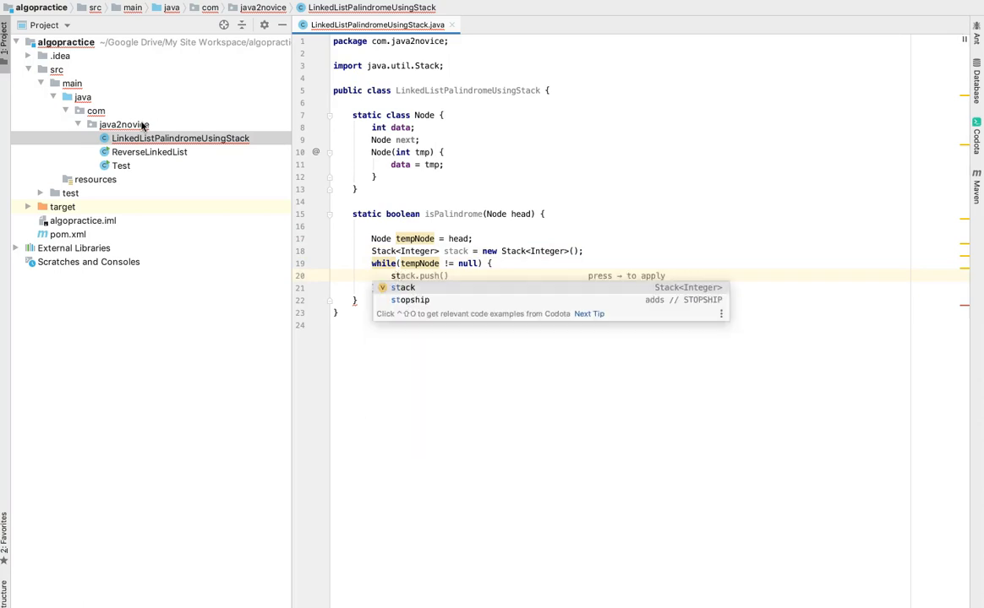
pyautogui.write('ack.push')
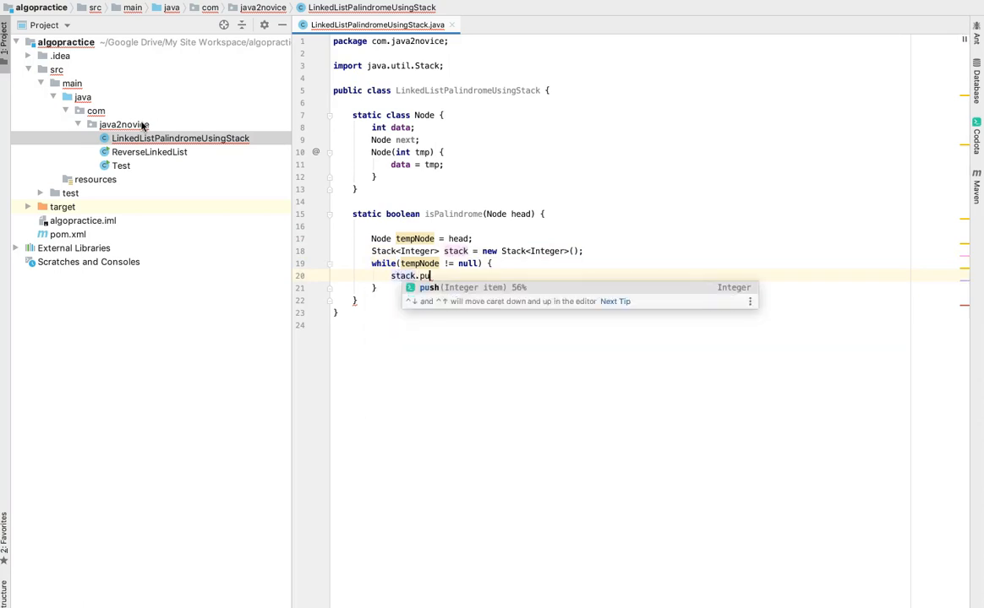
# Step: Fill the loop body with stack.push(tempNode.data) and tempNode = tempNode.next
pyautogui.press('Return')
pyautogui.write('temp')
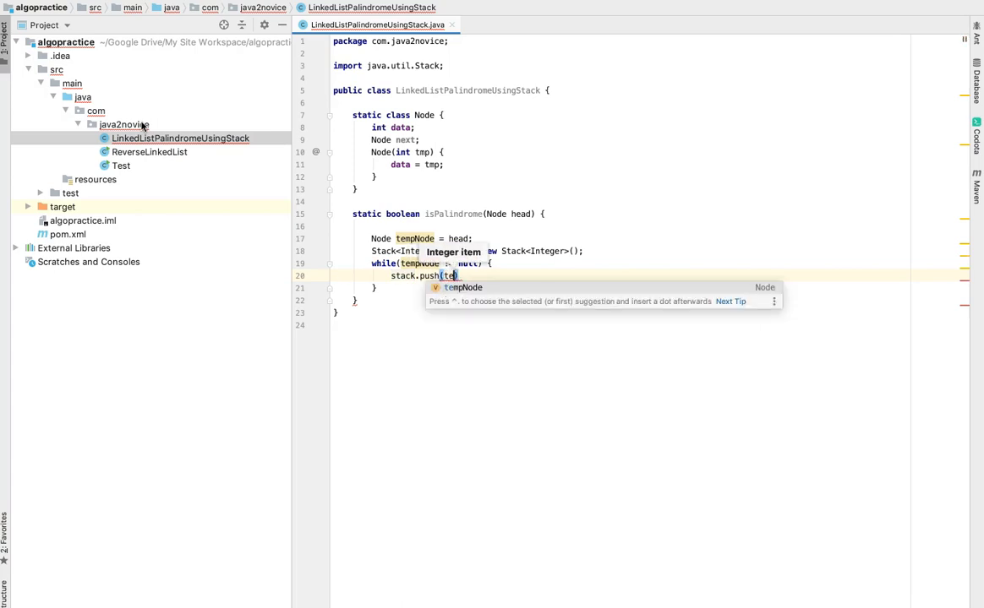
pyautogui.press('Return')
pyautogui.write('.d')
pyautogui.press('Return')
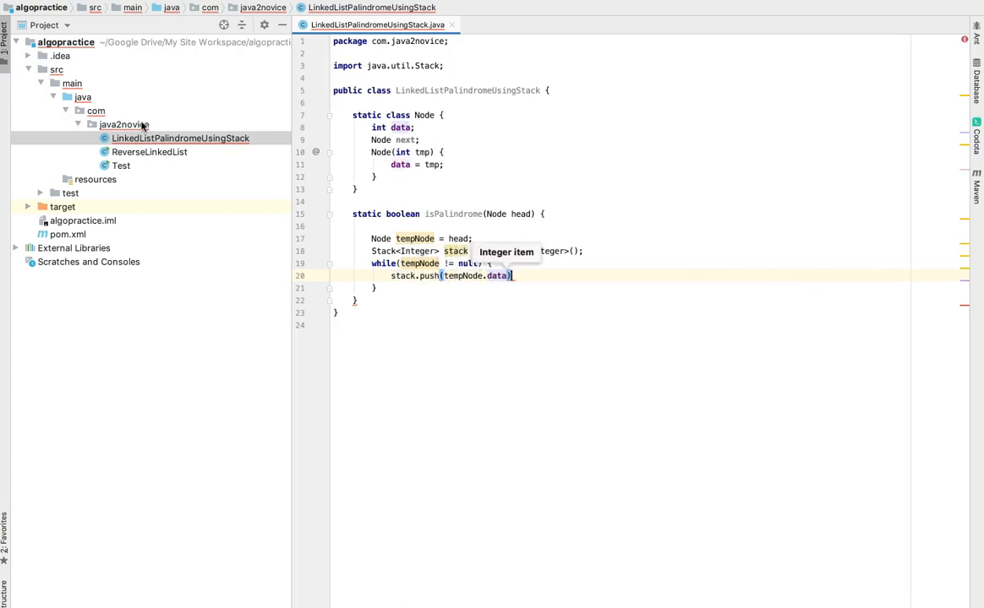
pyautogui.write(';')
pyautogui.press('Return')
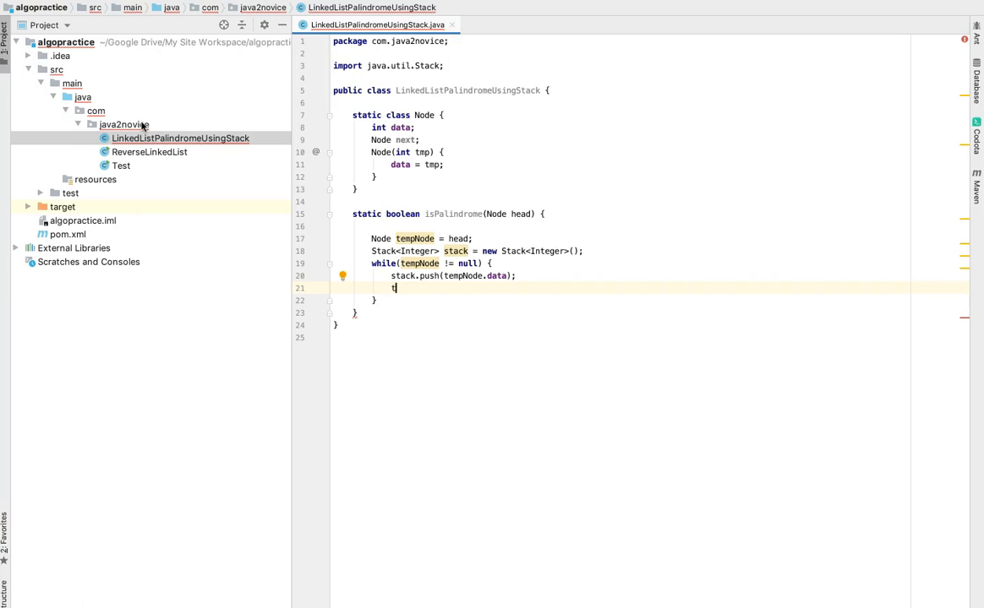
pyautogui.write('tem')
pyautogui.press('Return')
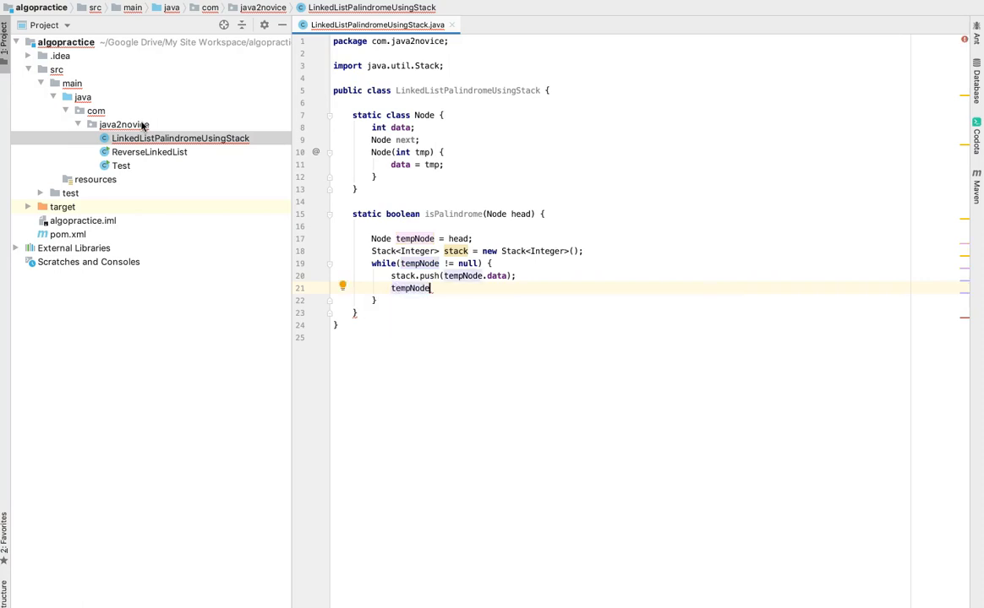
pyautogui.write(' = te')
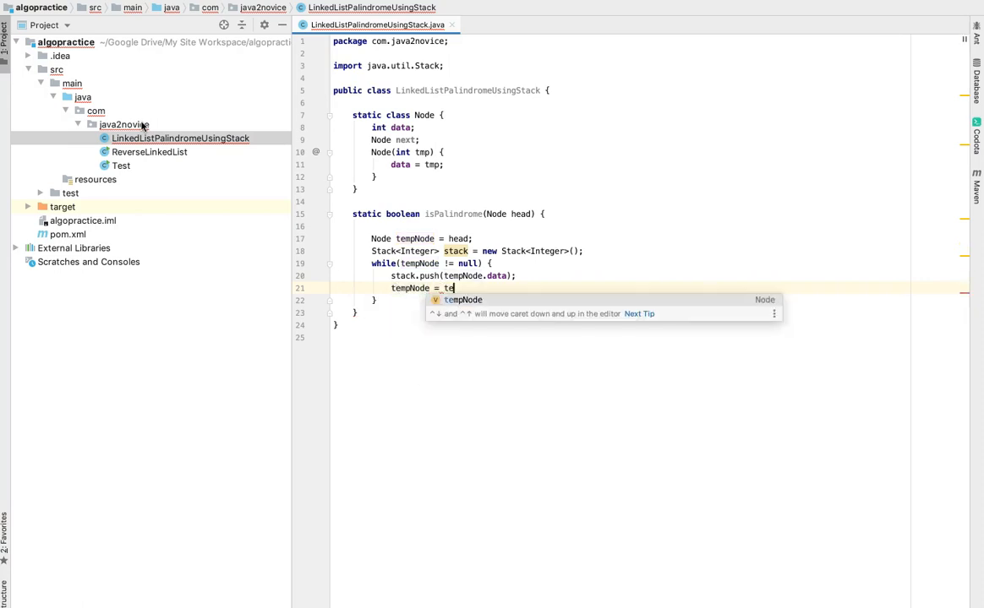
pyautogui.press('Return')
pyautogui.write('.nex')
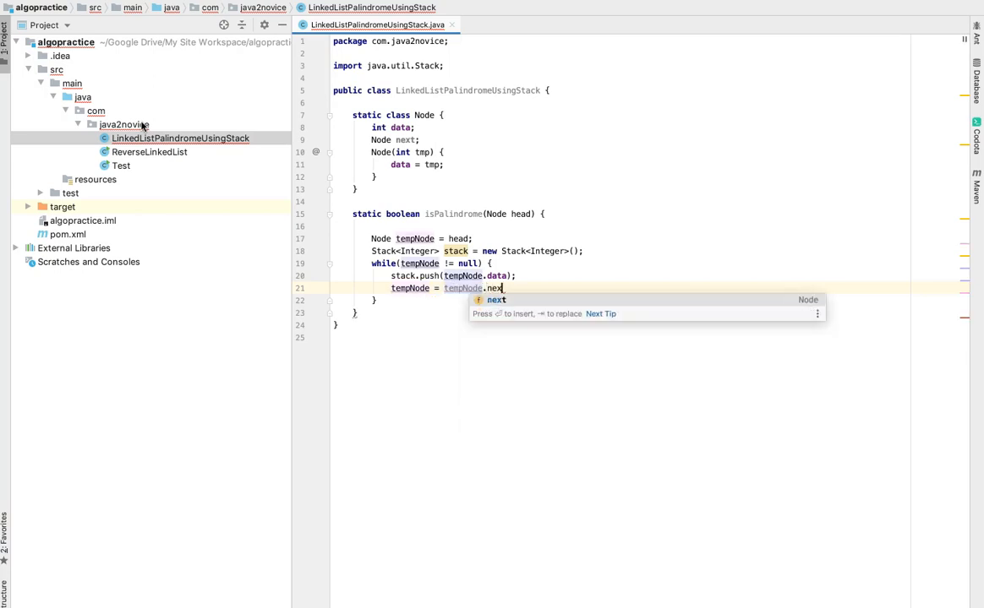
pyautogui.press('Return')
pyautogui.write(';')
pyautogui.press('Down')
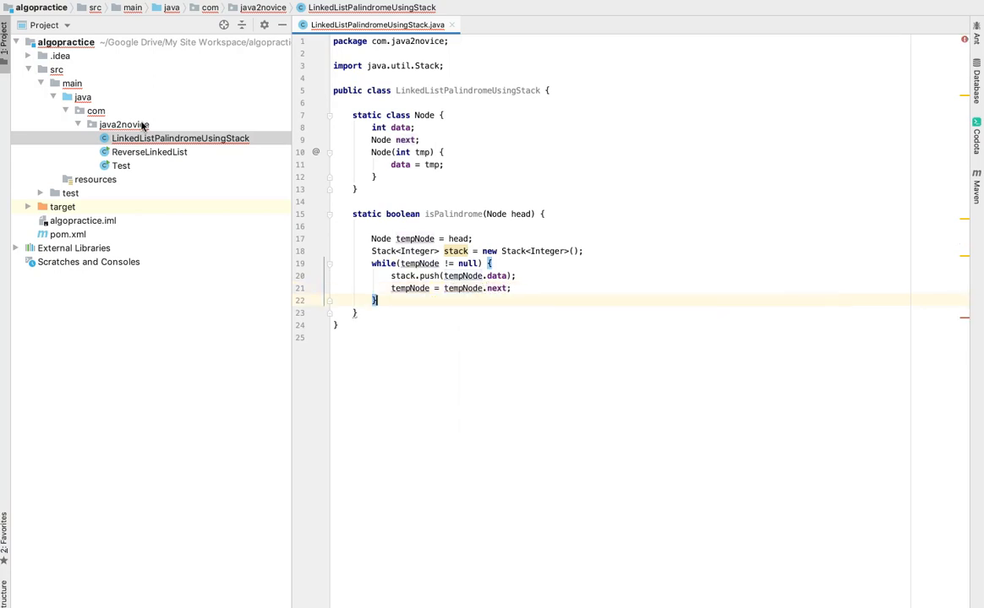
pyautogui.press('Return')
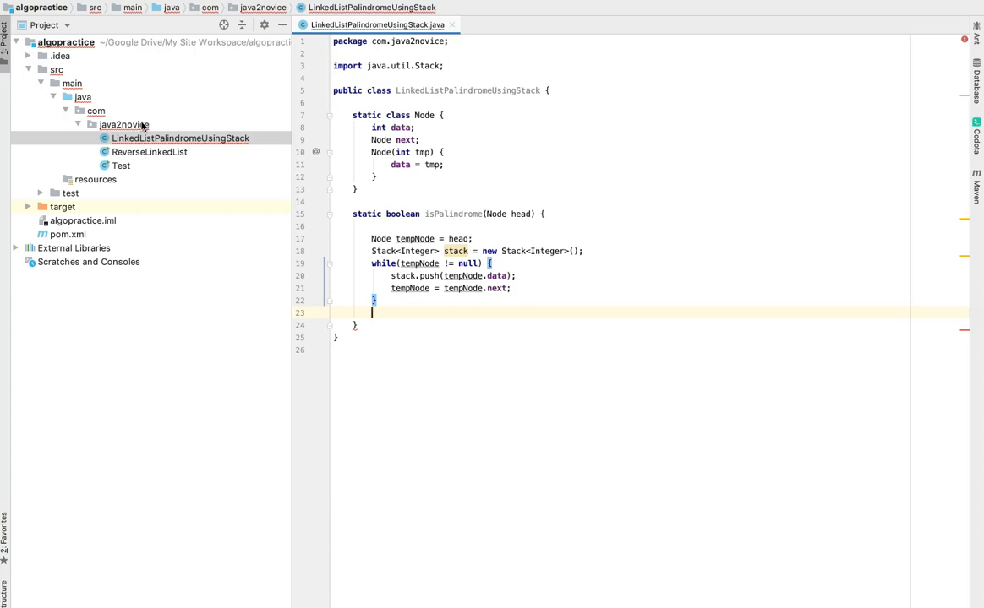
# Step: Add a second while (head != null) loop with an empty body after the push loop
pyautogui.press('Return')
pyautogui.write('wh')
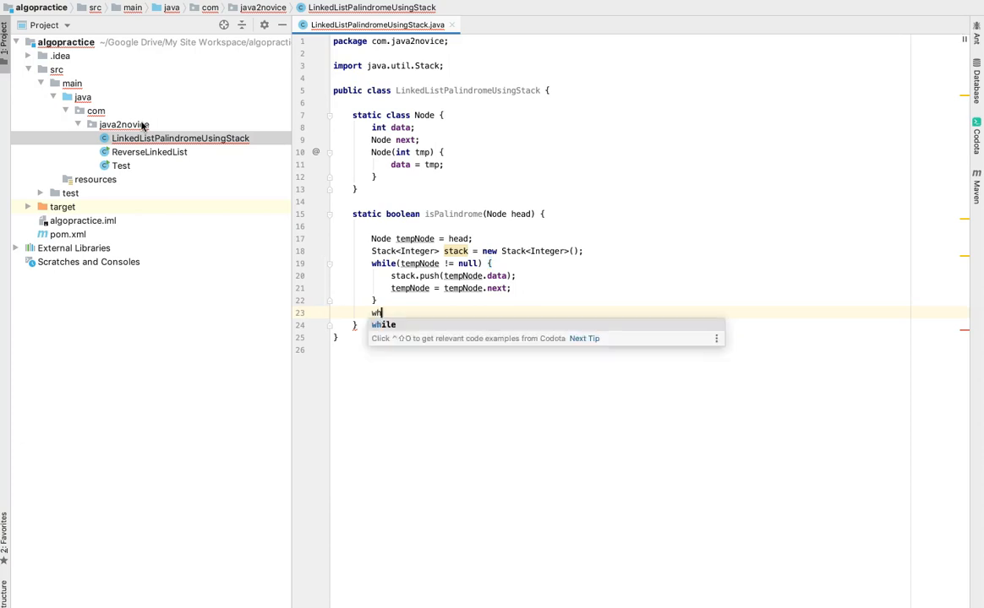
pyautogui.write('ile()')
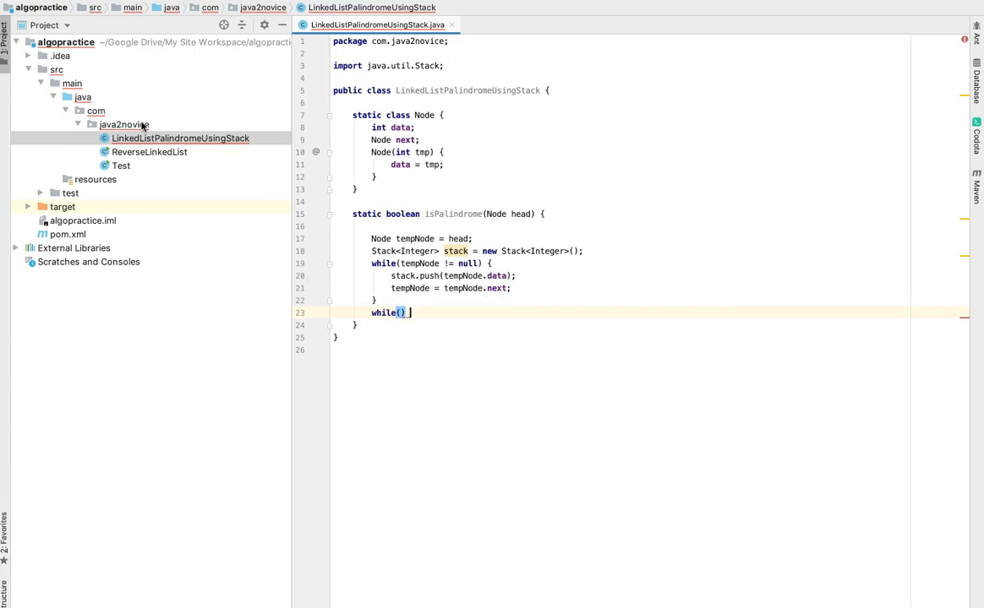
pyautogui.write(' {')
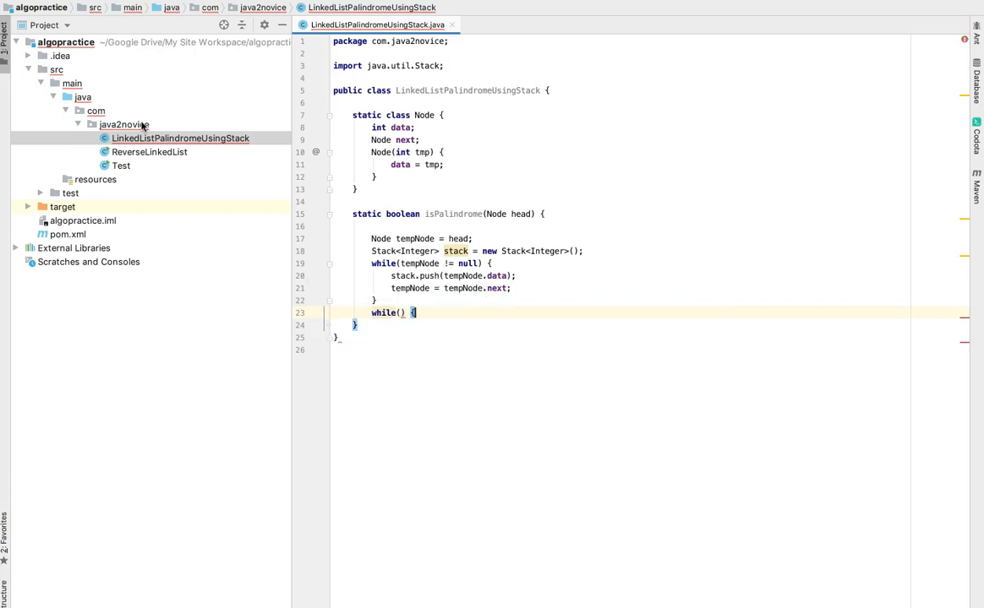
pyautogui.press('Return')
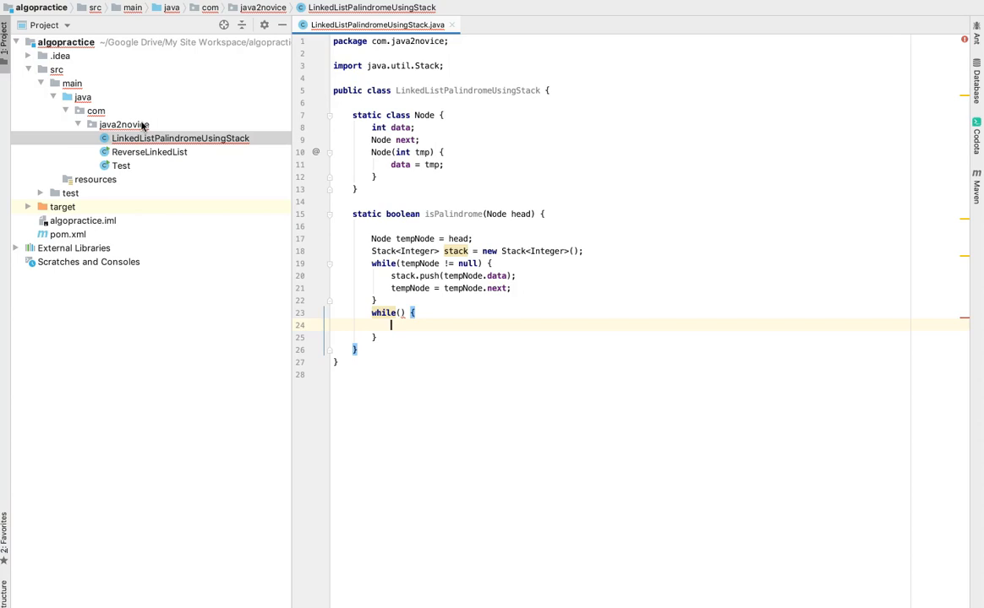
pyautogui.click(401, 313)
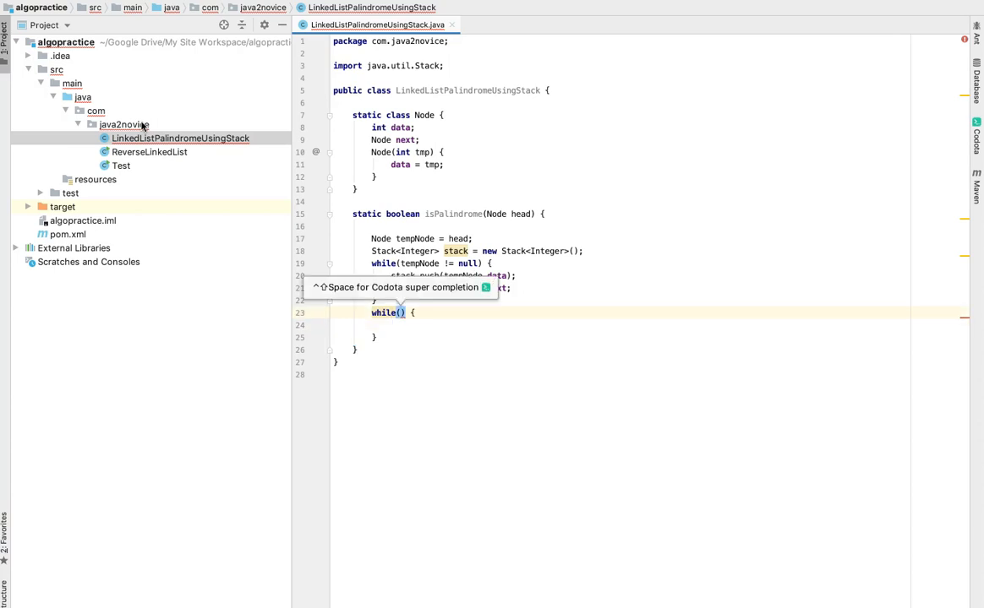
pyautogui.write('head')
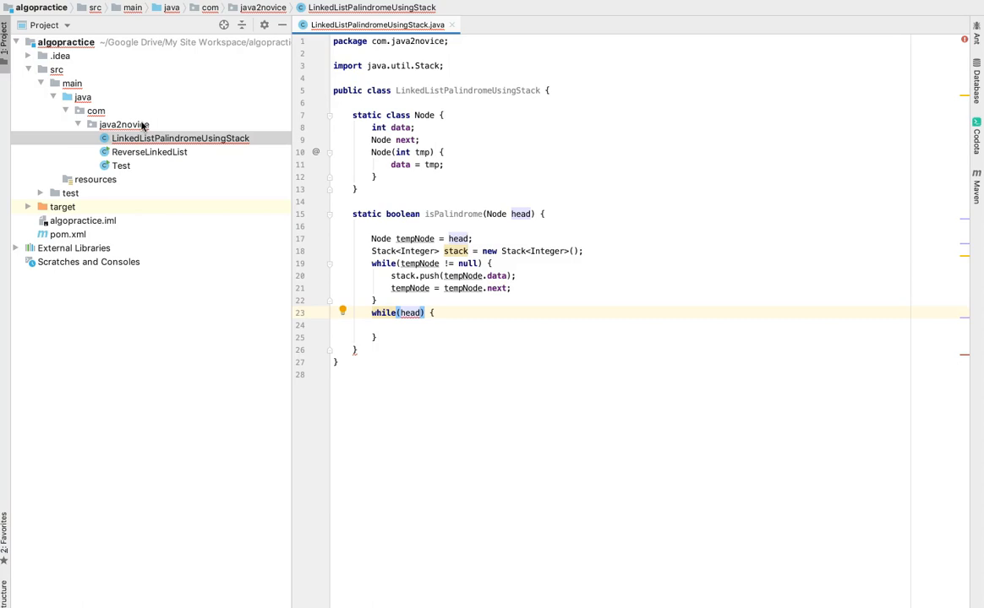
pyautogui.write('!= null')
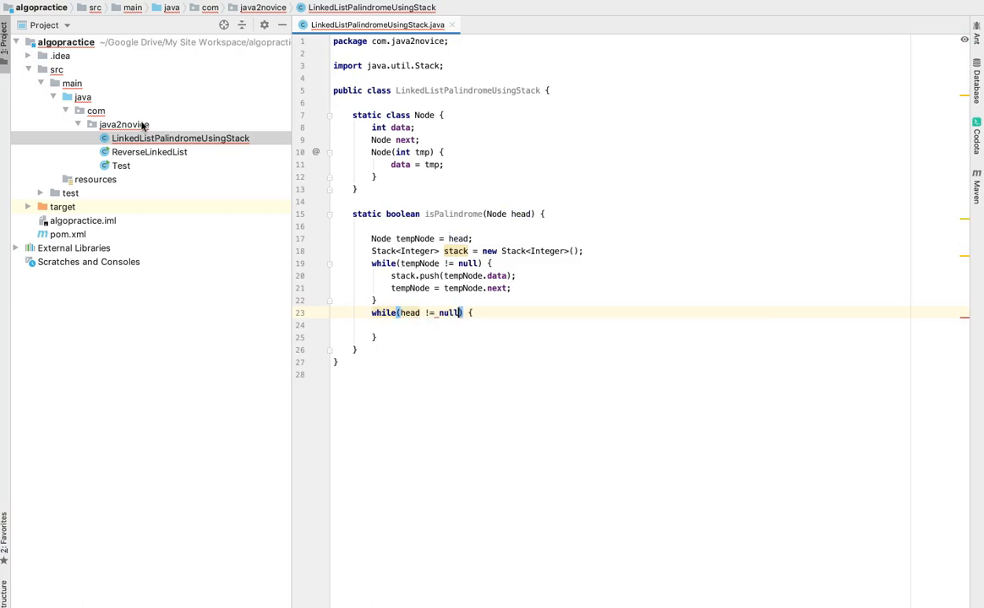
pyautogui.press('Down')
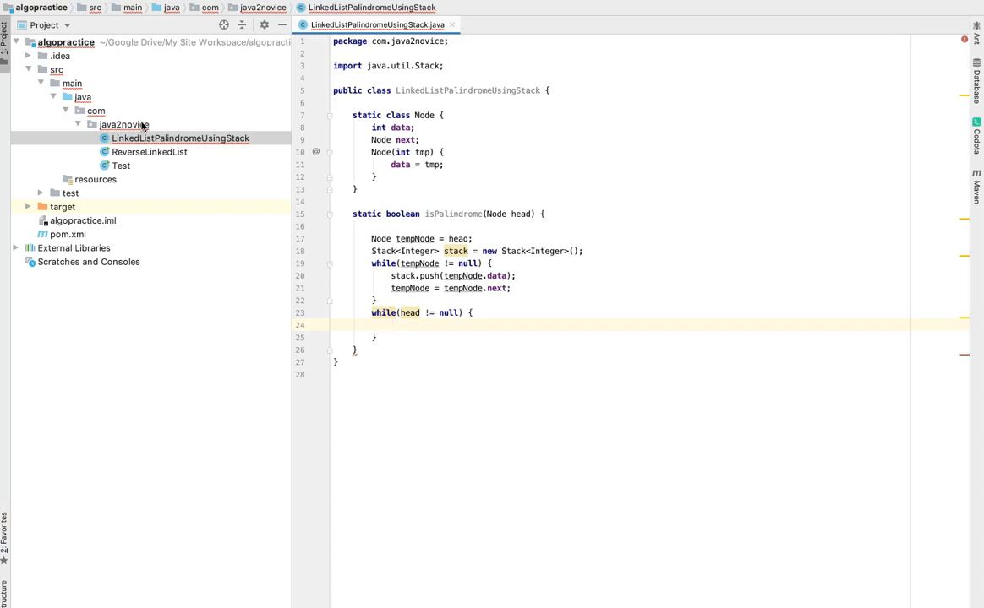
pyautogui.write('i')
# Step: Inside the loop, return Boolean.FALSE when head.data differs from stack.pop()
pyautogui.press('BackSpace')
pyautogui.write('f')
pyautogui.press('BackSpace')
pyautogui.write('if(')
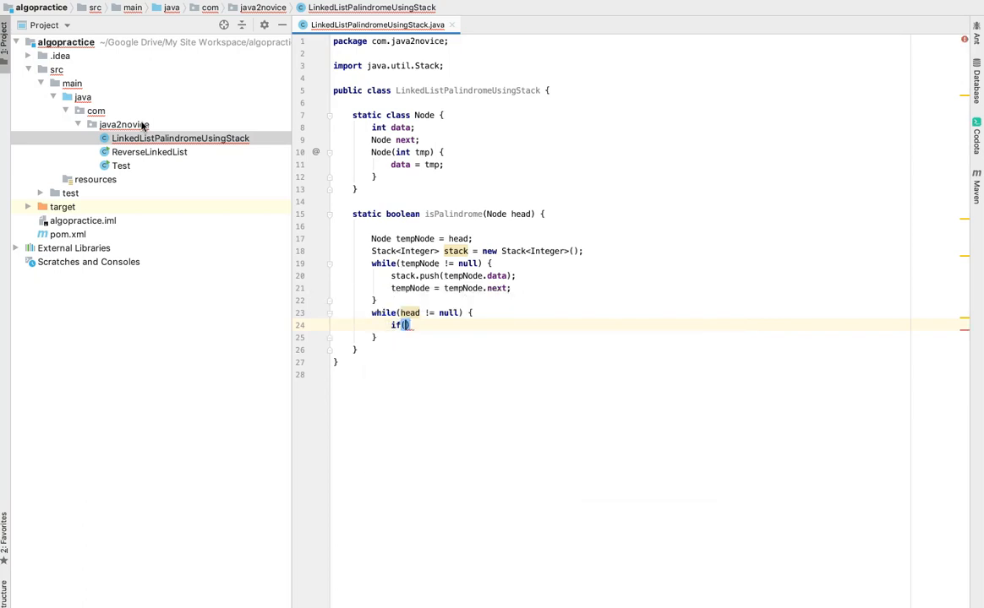
pyautogui.write('head')
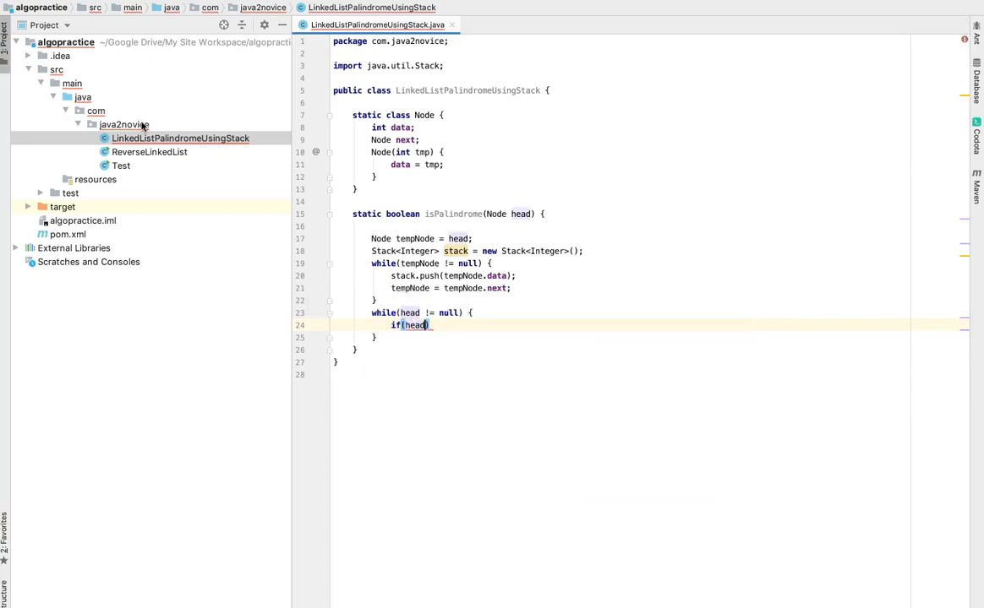
pyautogui.write('.')
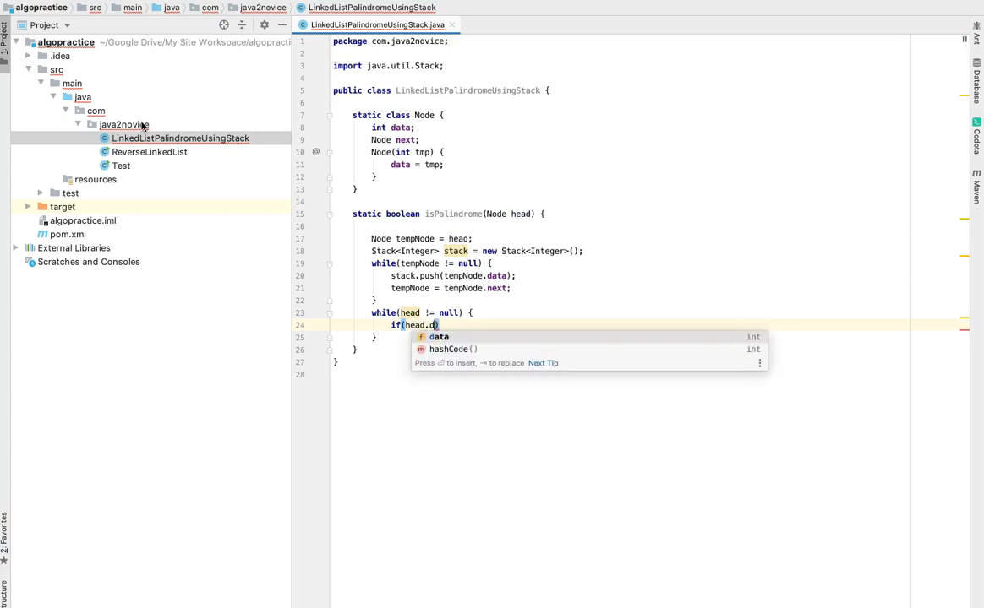
pyautogui.write('data ')
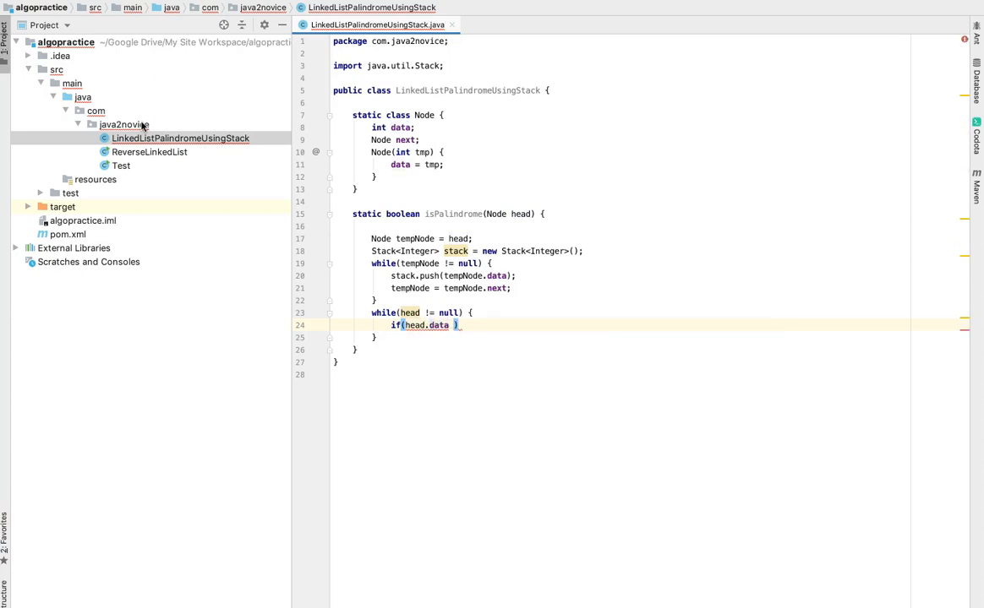
pyautogui.write('!= s')
pyautogui.write('tack.pop')
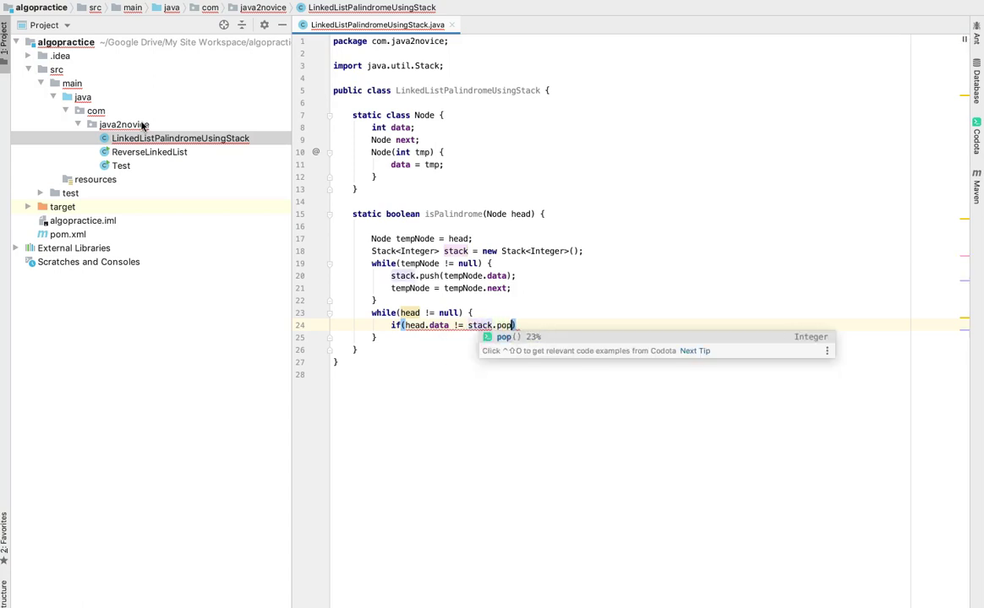
pyautogui.press('Return')
pyautogui.write(') ')
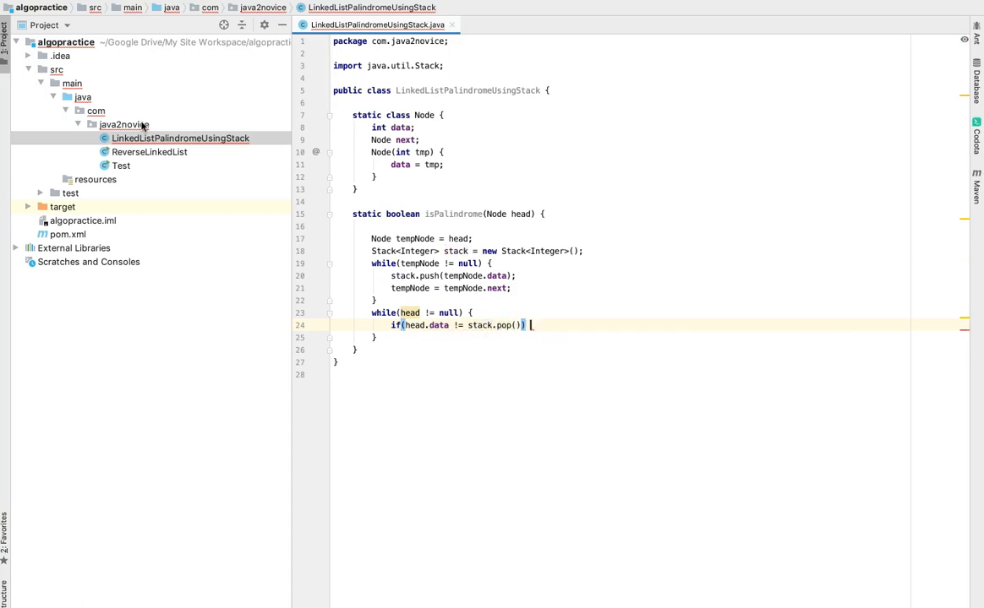
pyautogui.write('{')
pyautogui.press('Return')
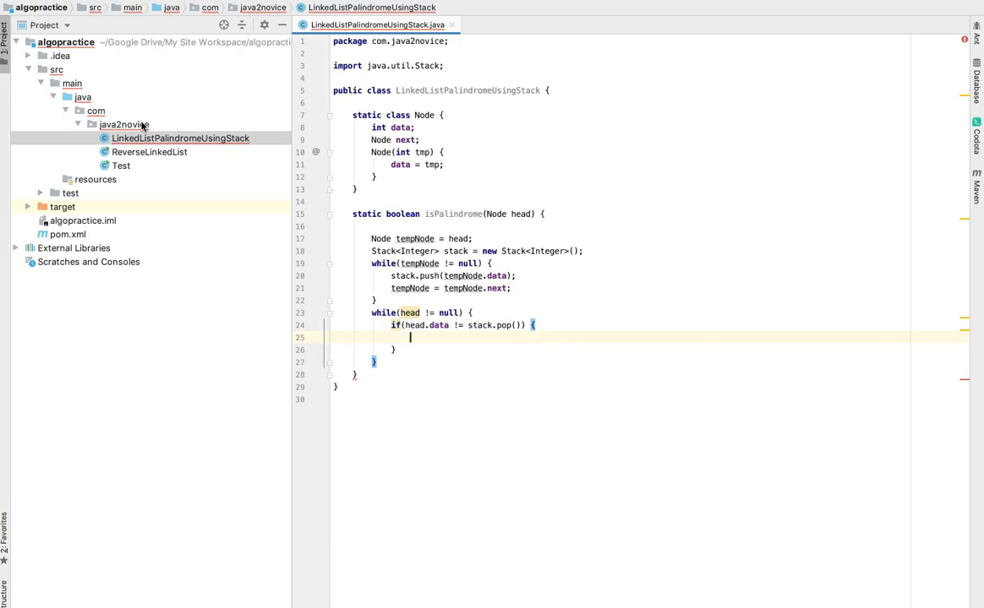
pyautogui.write('ret')
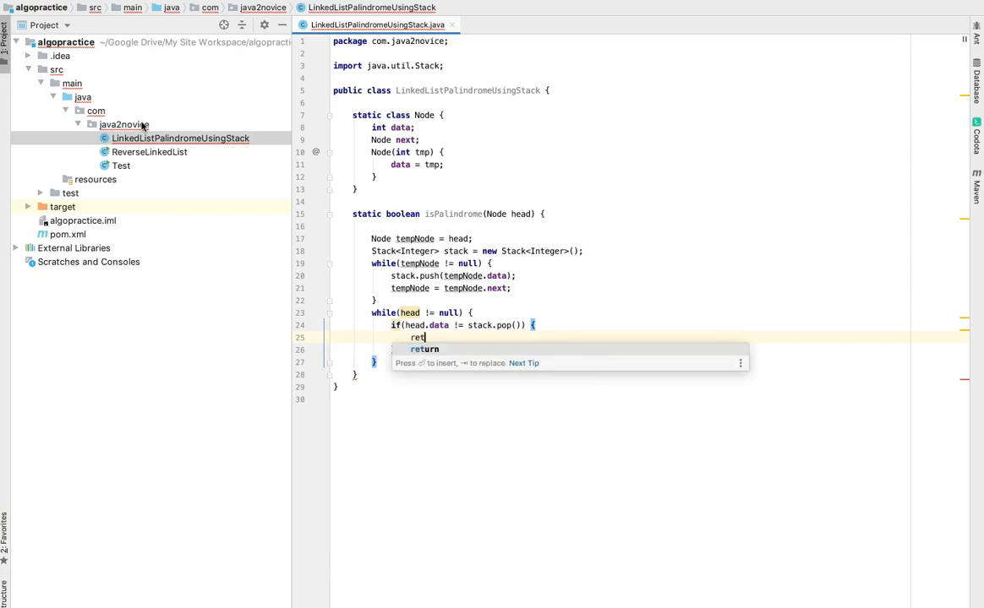
pyautogui.press('Return')
pyautogui.write('Bool')
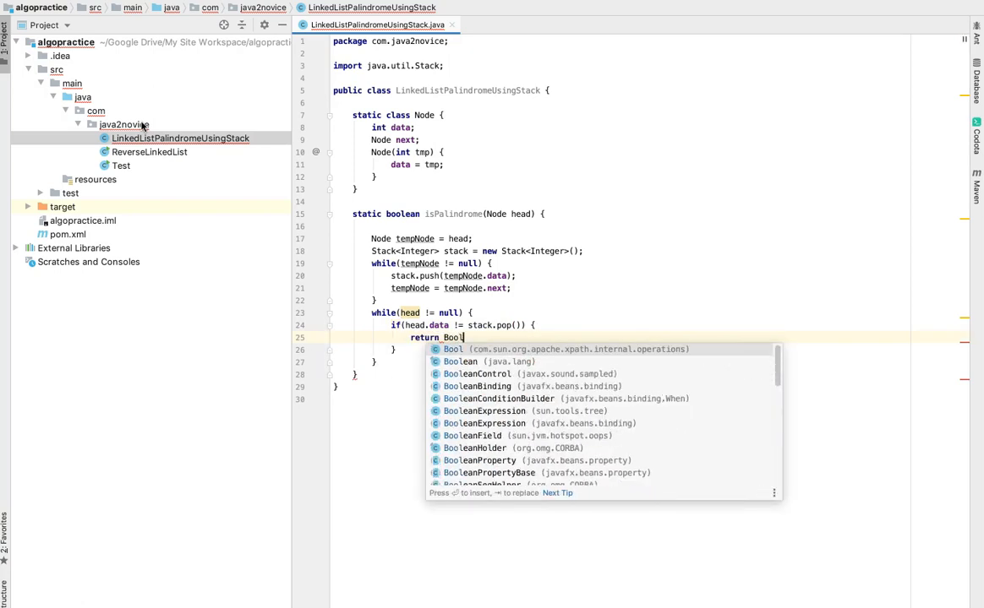
pyautogui.write('ean.')
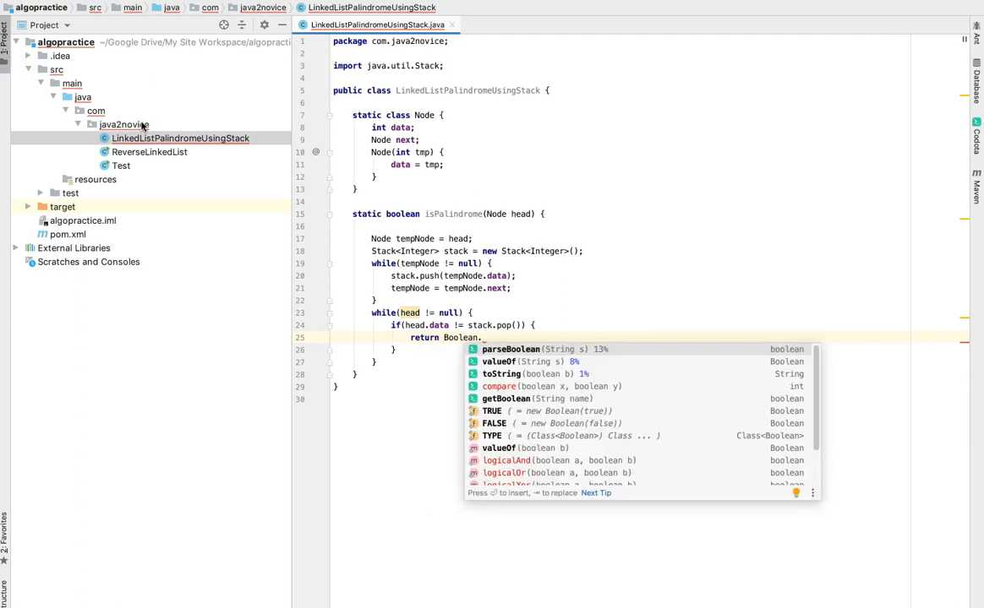
pyautogui.write('F')
pyautogui.press('Return')
pyautogui.write(';')
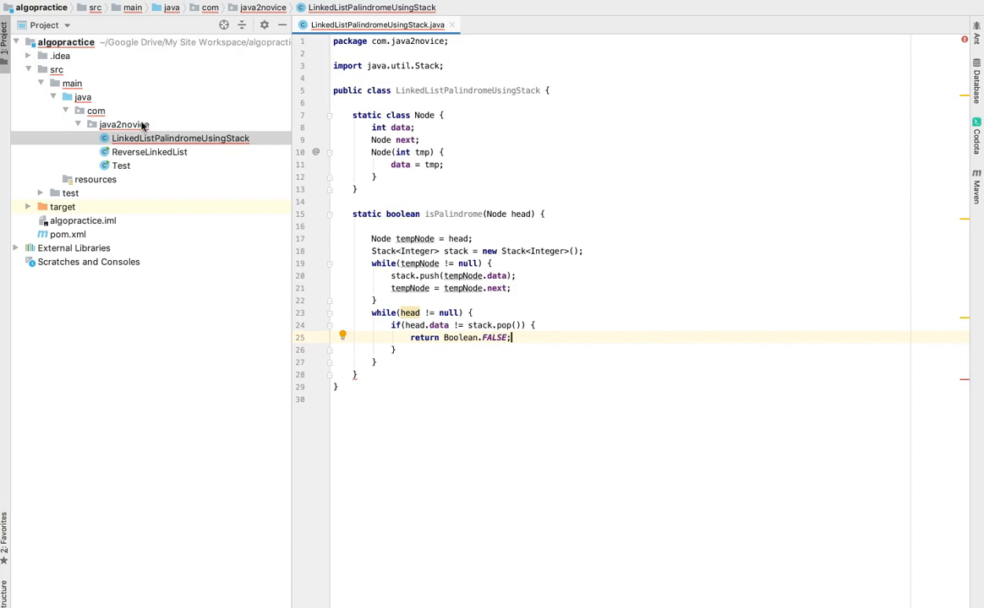
# Step: Advance head with head = head.next; after the if block and move to the loop's end
pyautogui.press('Down')
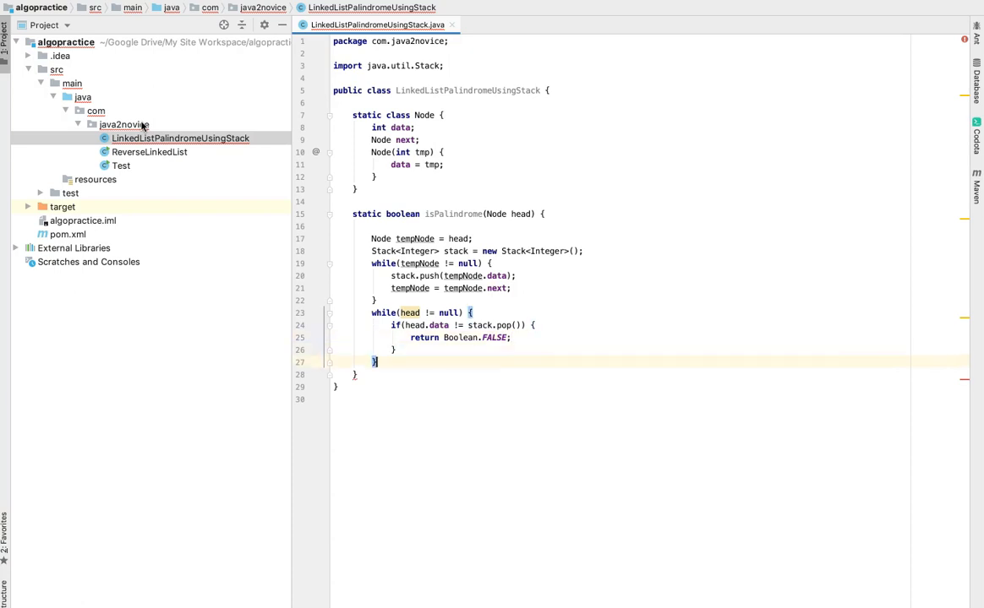
pyautogui.press('Return')
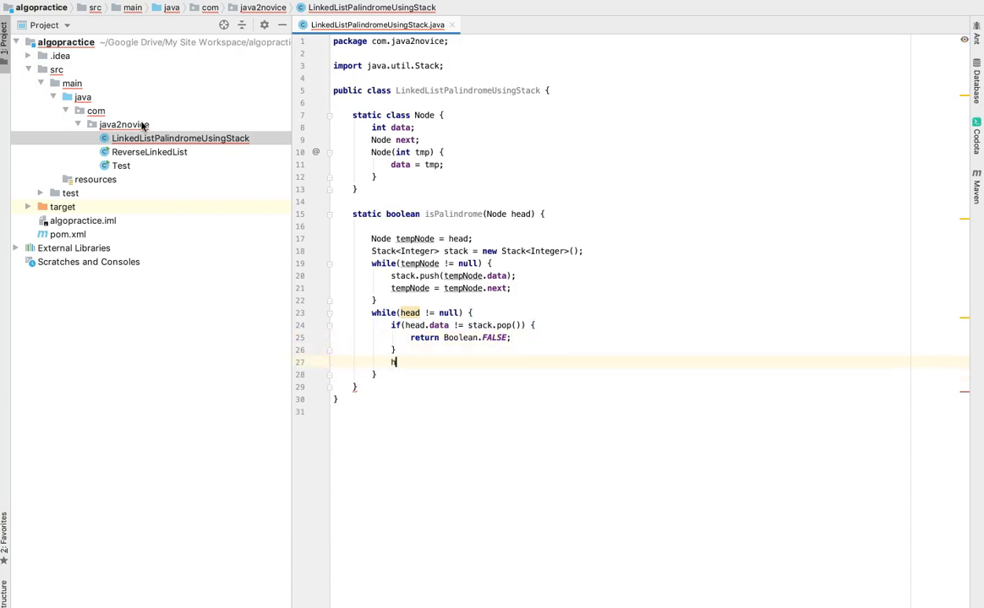
pyautogui.write('head')
pyautogui.press('BackSpace')
pyautogui.press('BackSpace')
pyautogui.write('a')
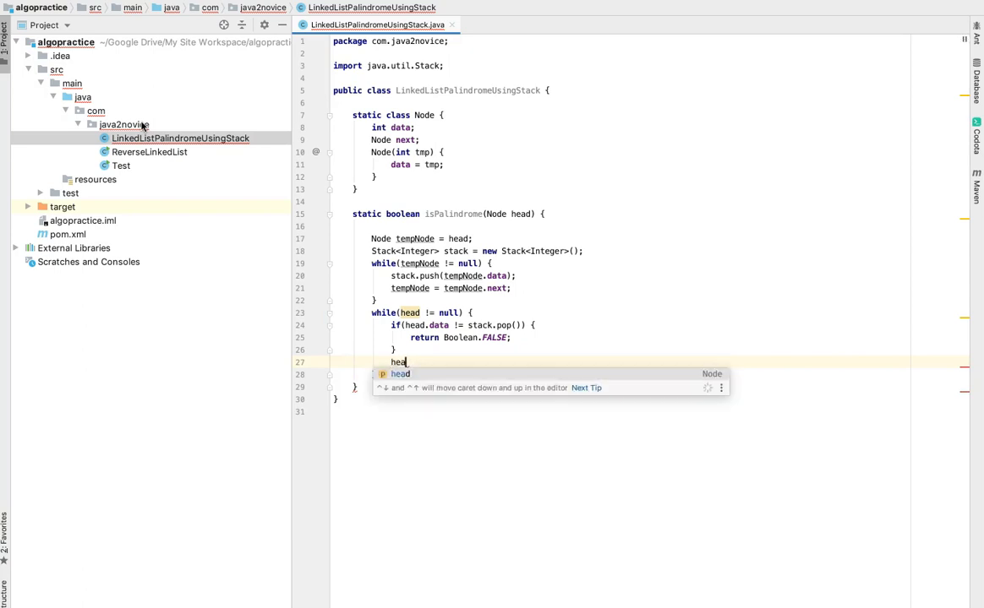
pyautogui.write('d = h')
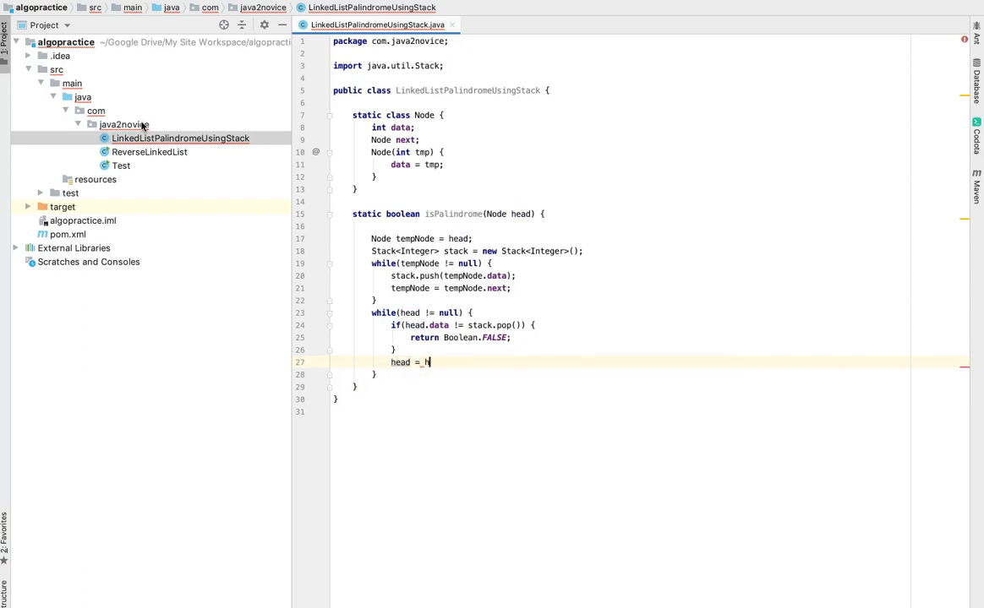
pyautogui.write('ead.')
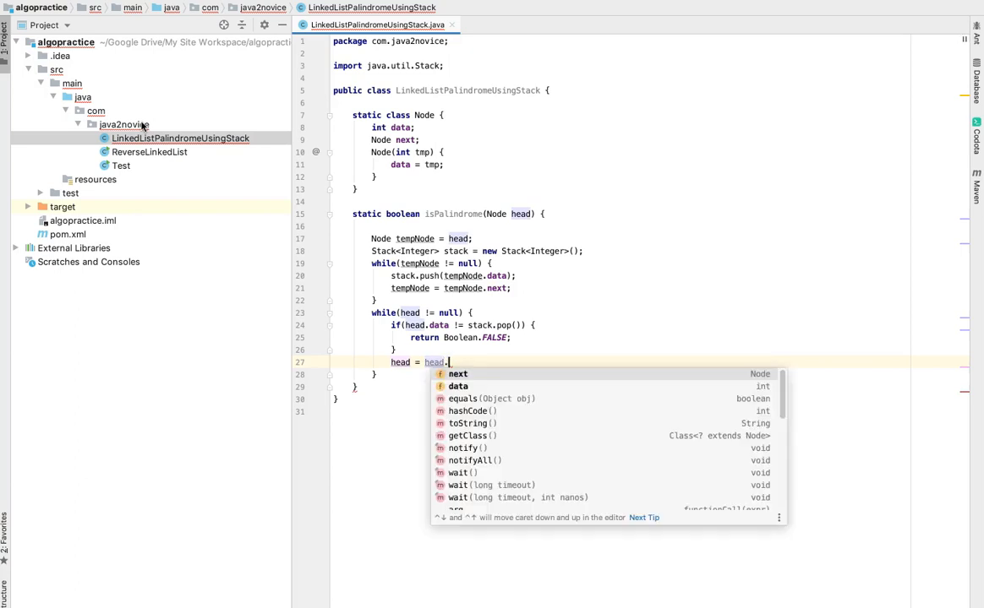
pyautogui.write('next;')
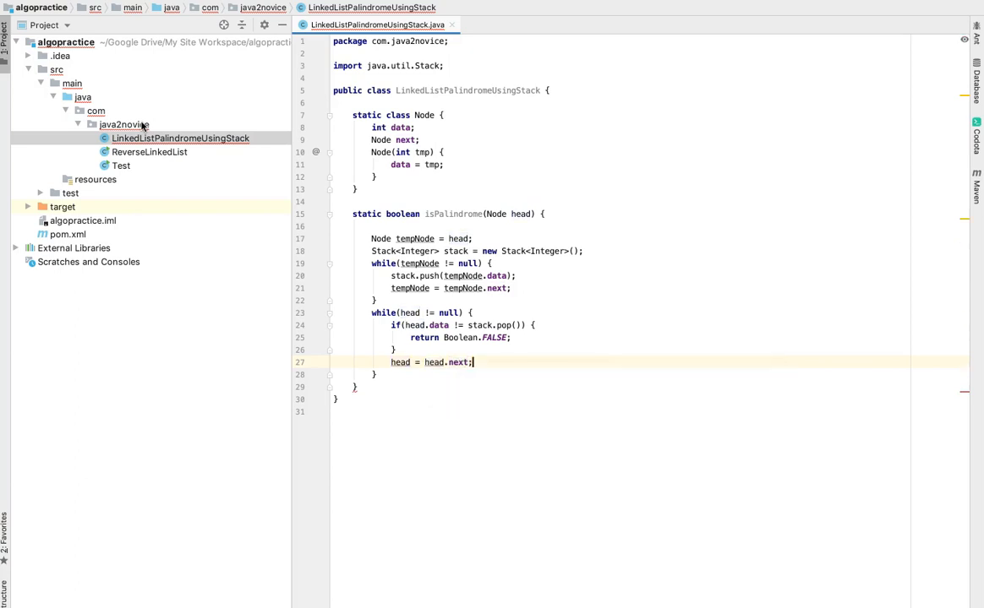
pyautogui.press('Down')
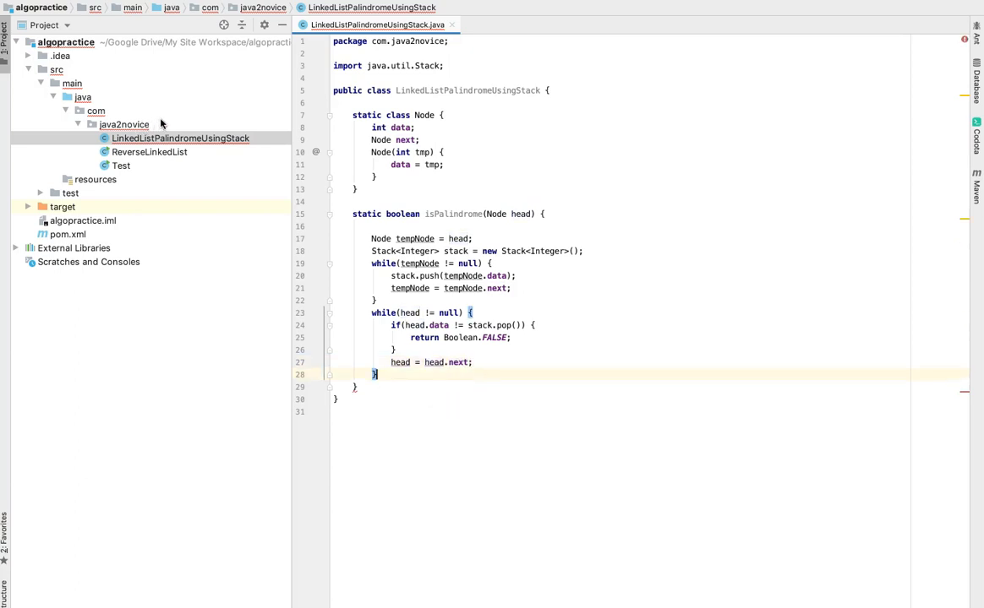
pyautogui.moveTo(391, 324); pyautogui.dragTo(395, 349)
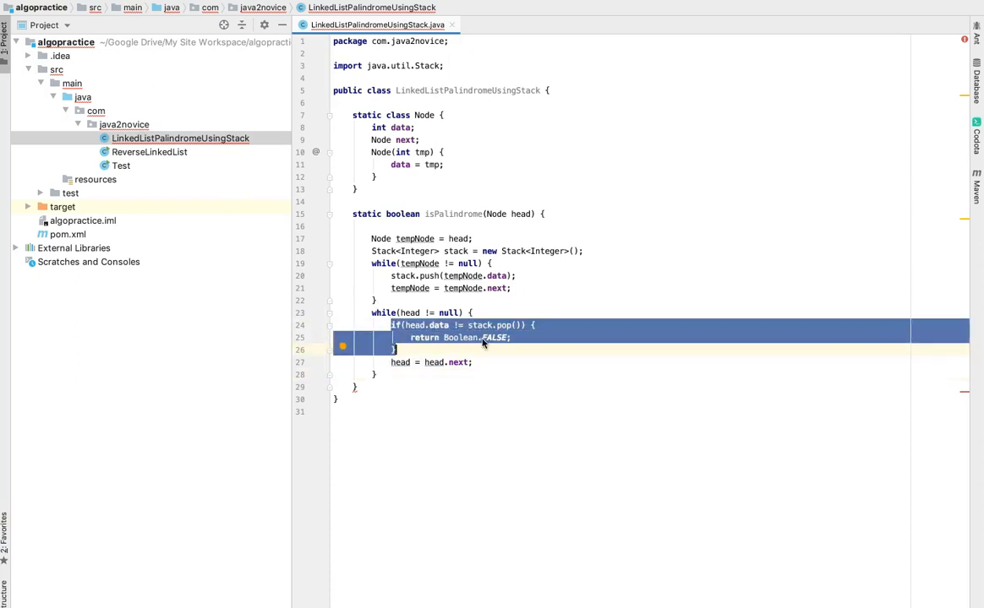
pyautogui.click(455, 348)
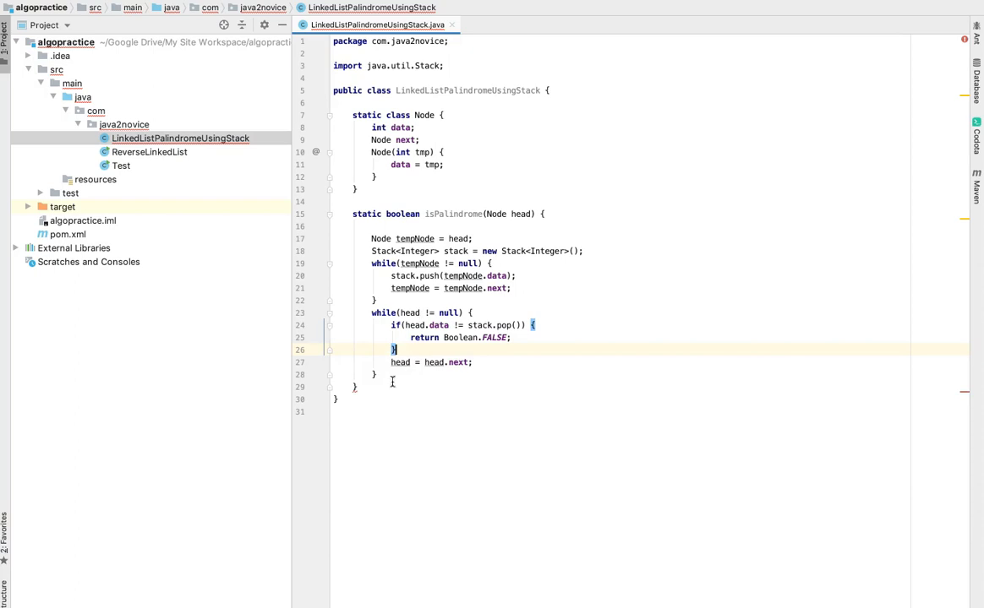
pyautogui.click(366, 386)
pyautogui.click(382, 373)
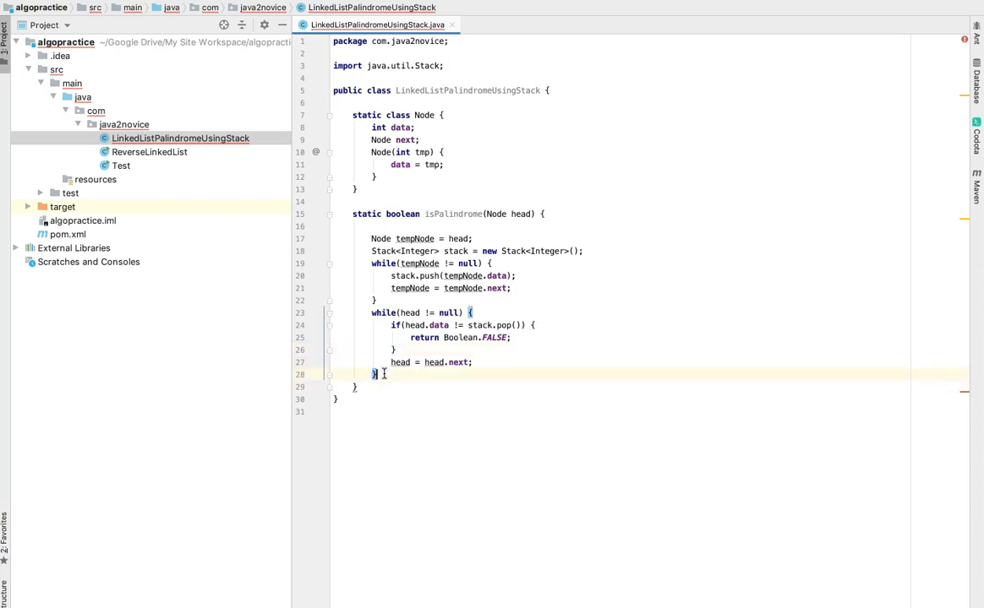
# Step: End isPalindrome with return Boolean.TRUE; after the loops
pyautogui.press('Return')
pyautogui.press('Return')
pyautogui.write('return ')
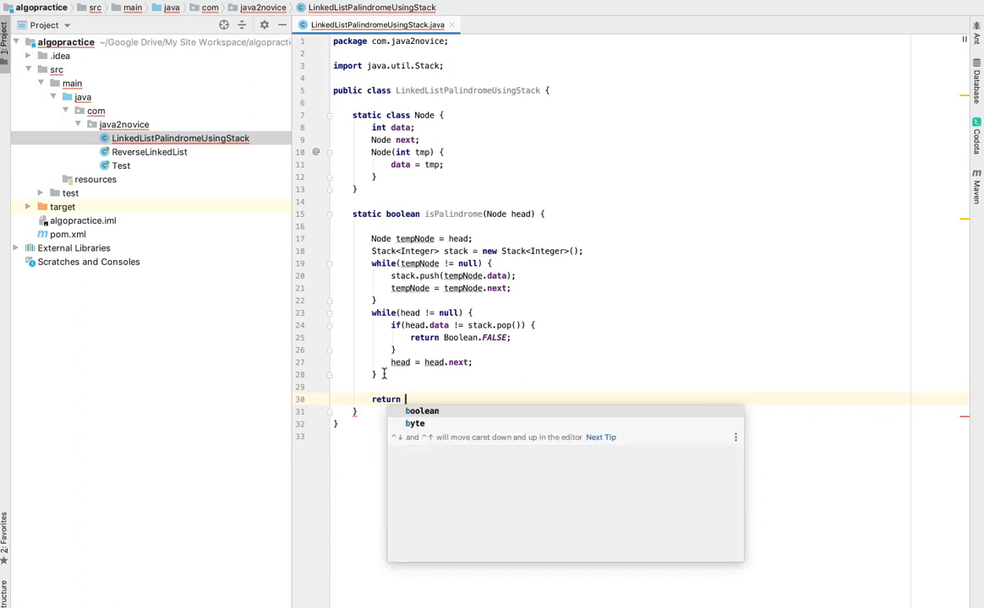
pyautogui.write('Bool')
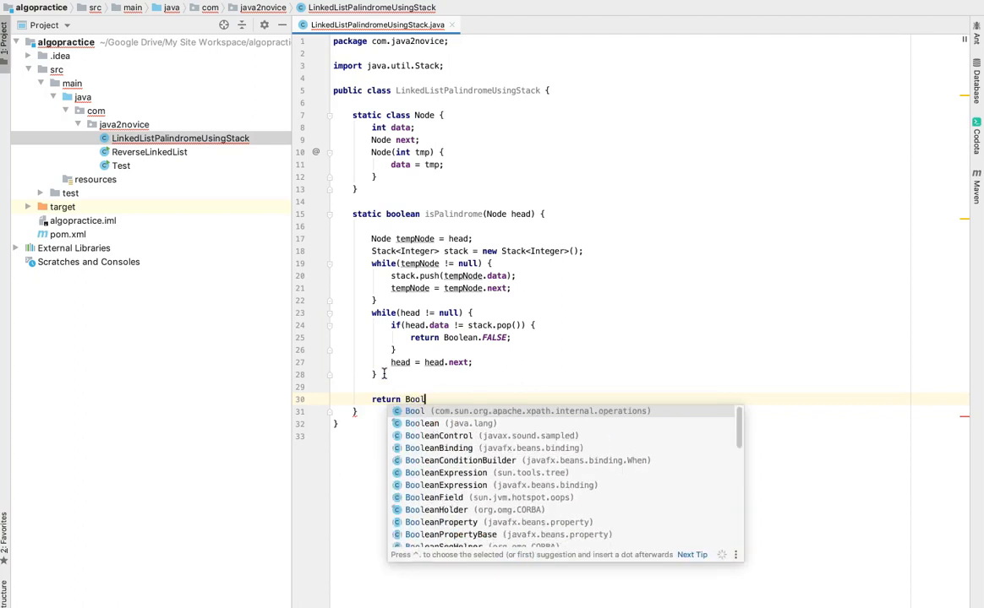
pyautogui.write('ean.TRUE')
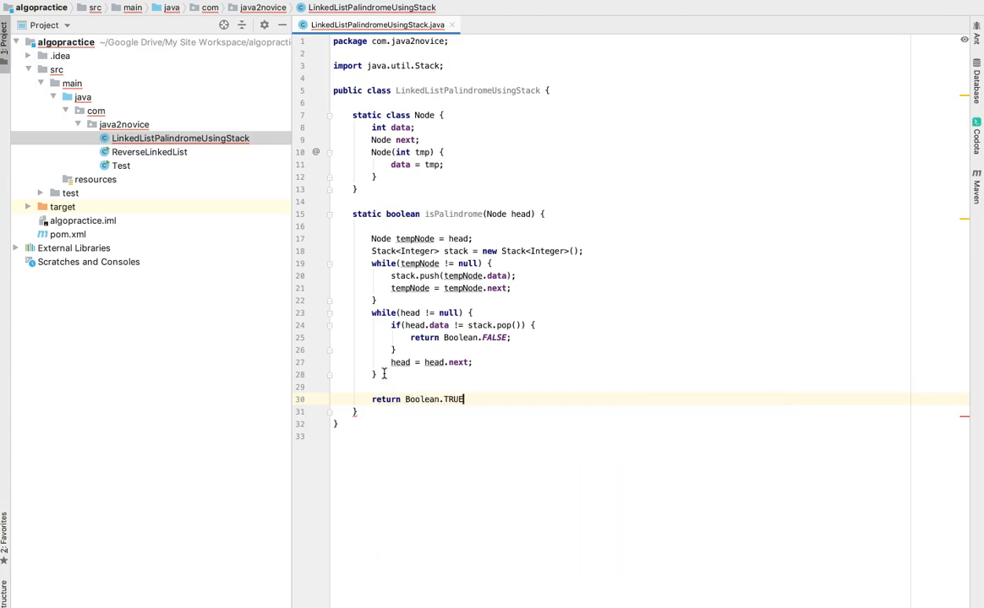
pyautogui.write(';')
pyautogui.click(550, 90)
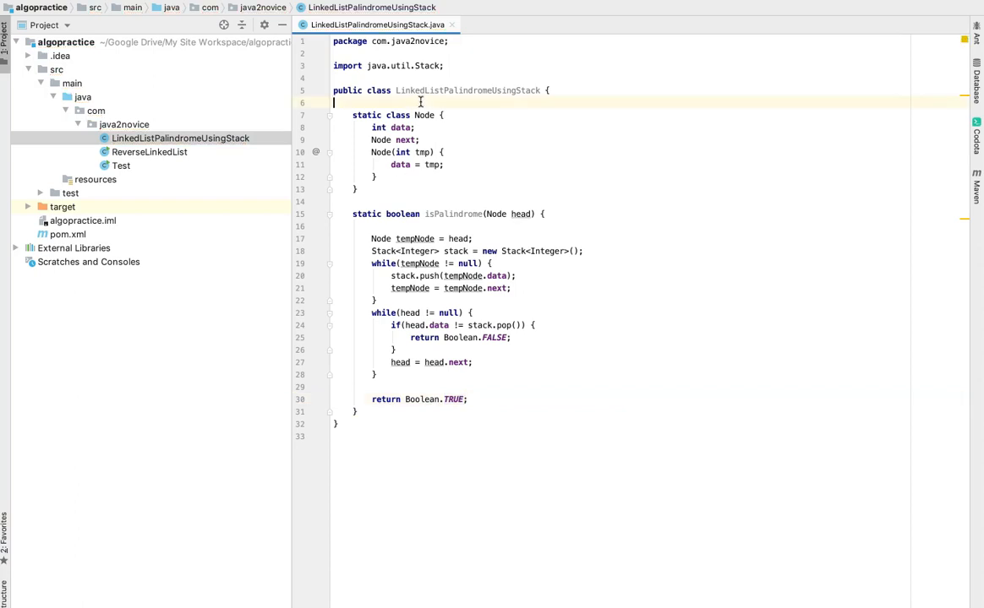
# Step: Add an empty public static void main(String[] a) method at the class top
pyautogui.press('Return')
pyautogui.press('Return')
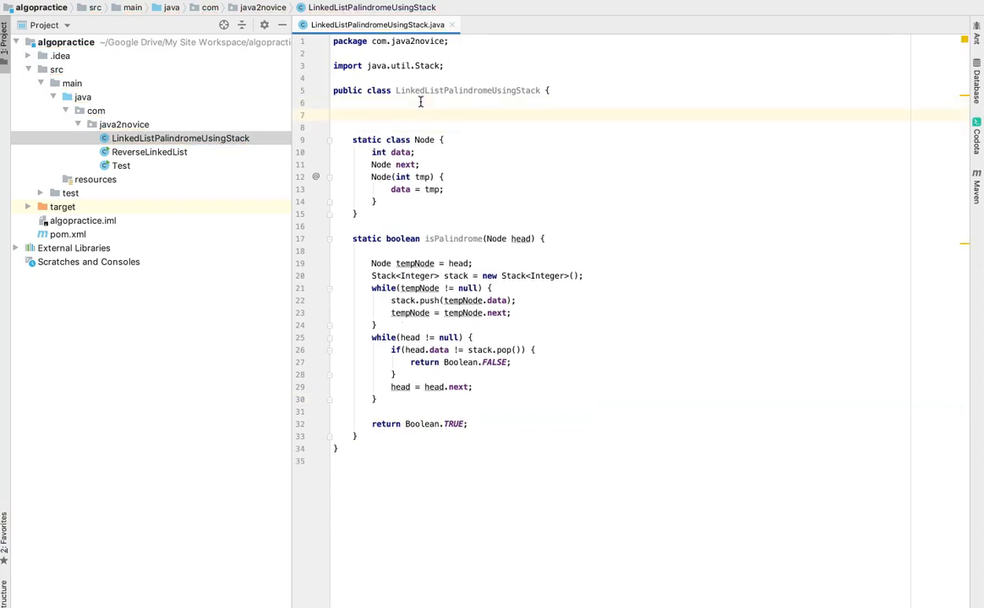
pyautogui.write('pu')
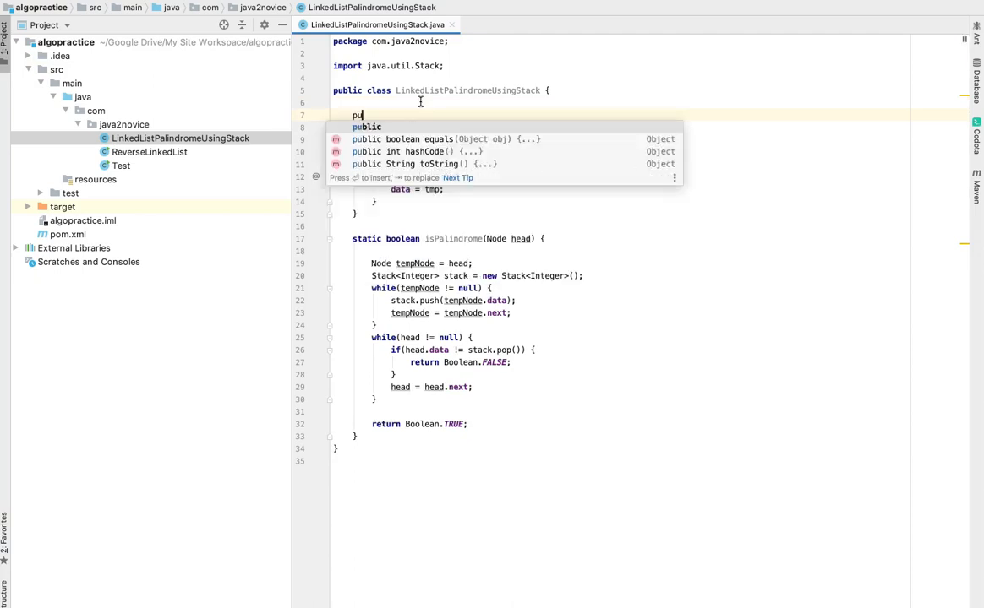
pyautogui.write('bli')
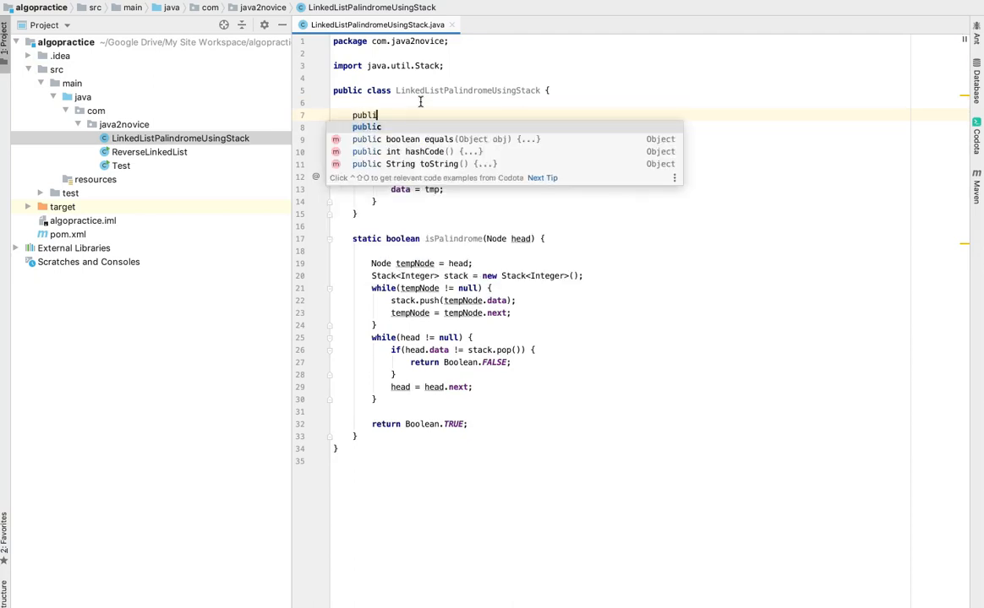
pyautogui.write('c static v')
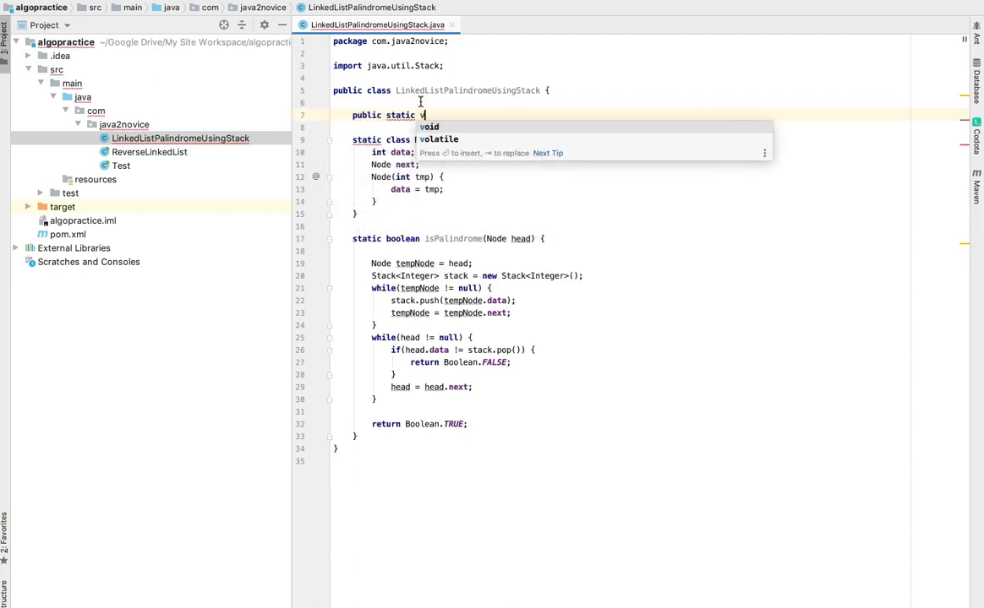
pyautogui.write('oid mai')
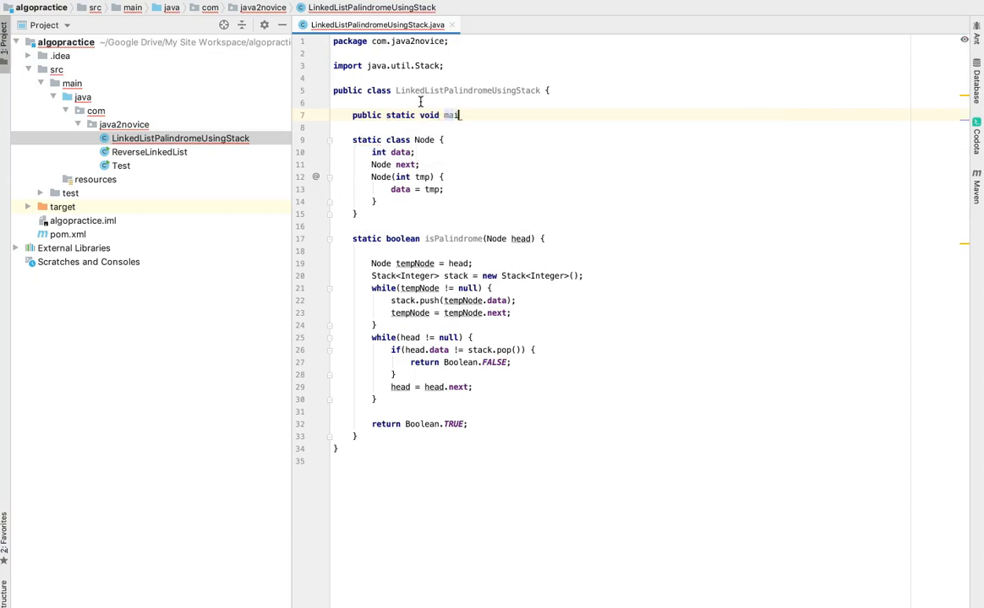
pyautogui.write('n(St')
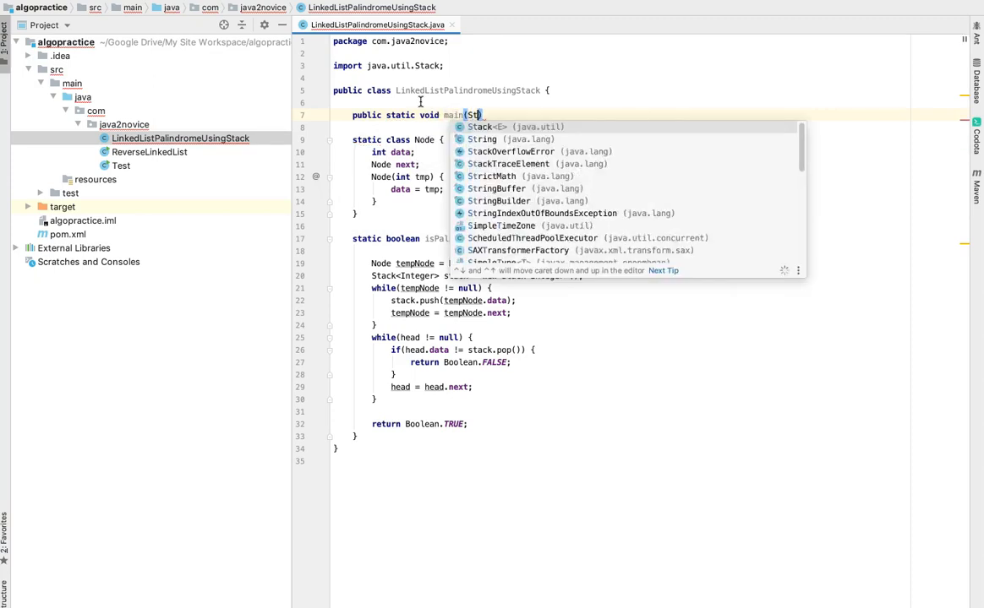
pyautogui.write('ring[] a')
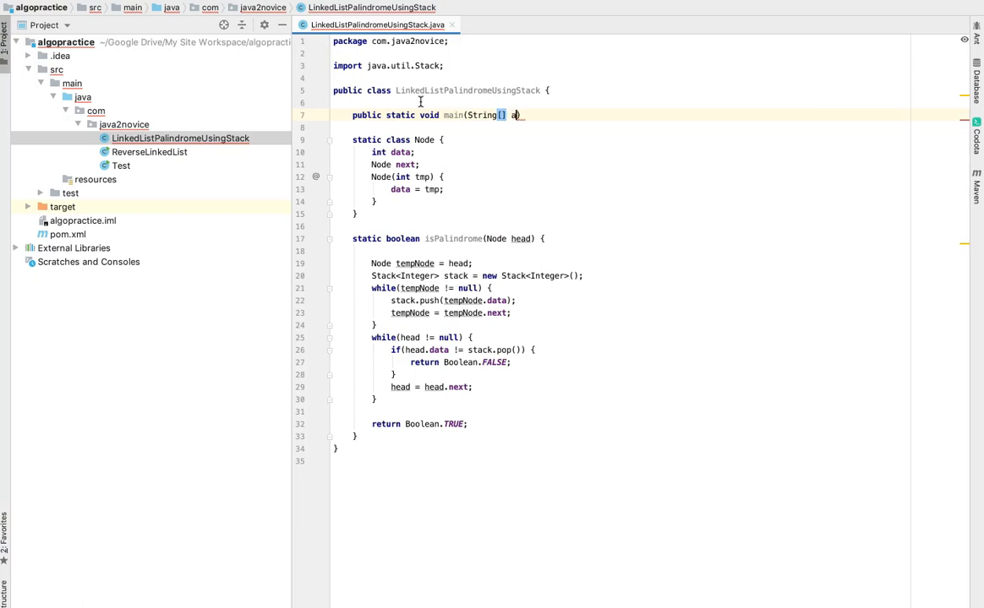
pyautogui.write('){')
pyautogui.press('Return')
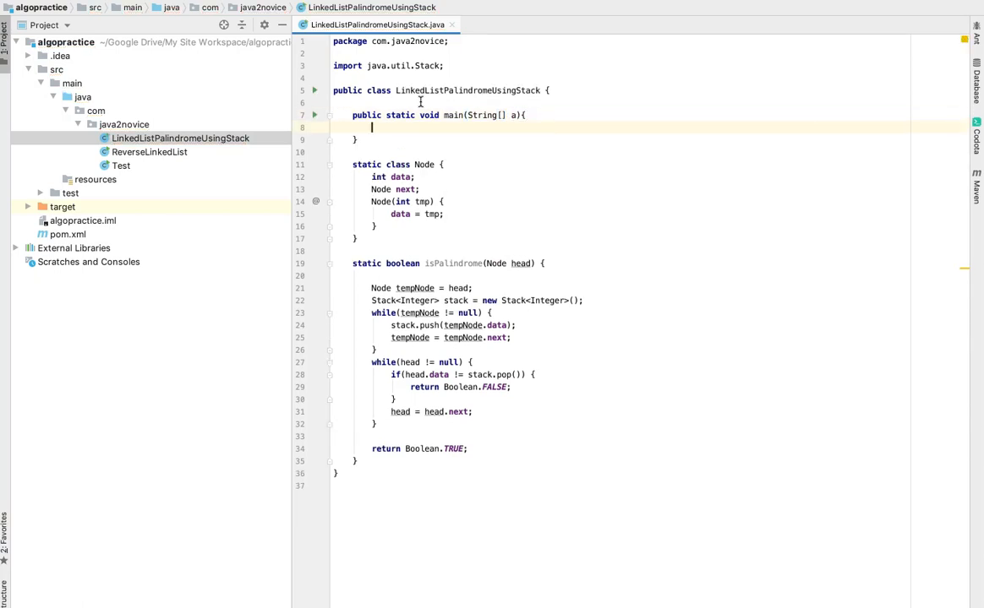
pyautogui.press('Return')
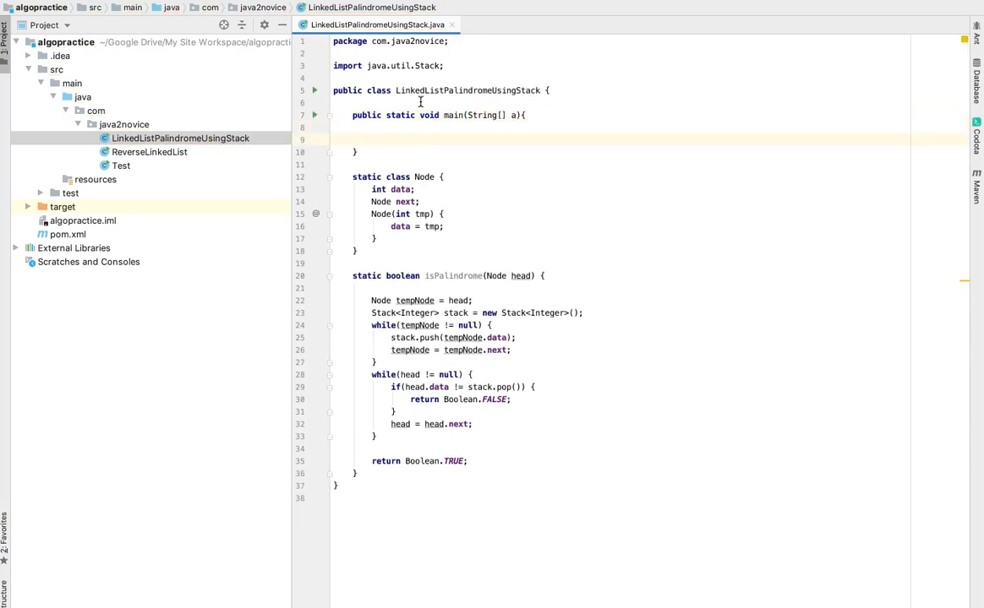
pyautogui.write('Node ')
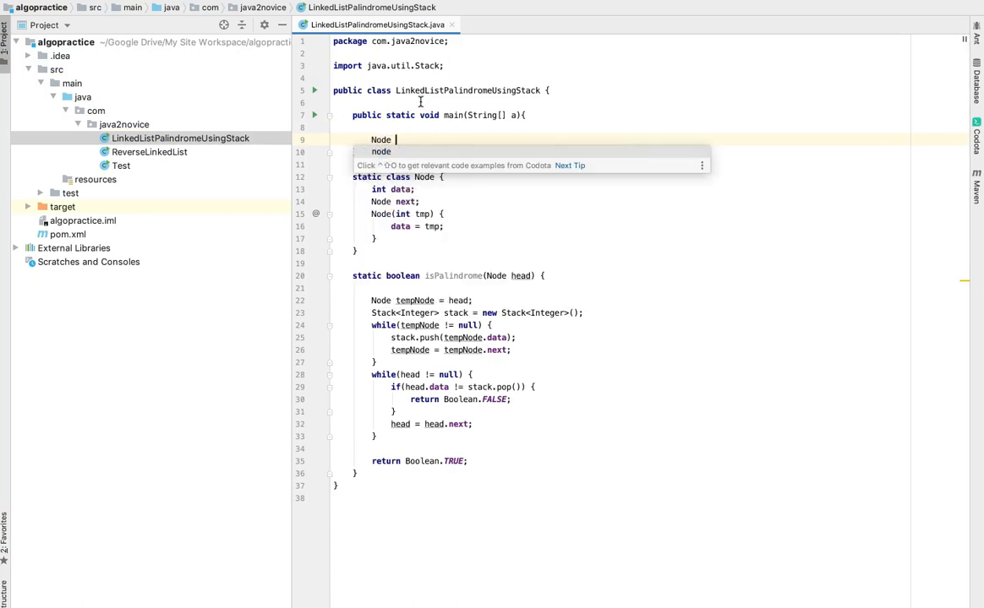
pyautogui.write('n1 = new ')
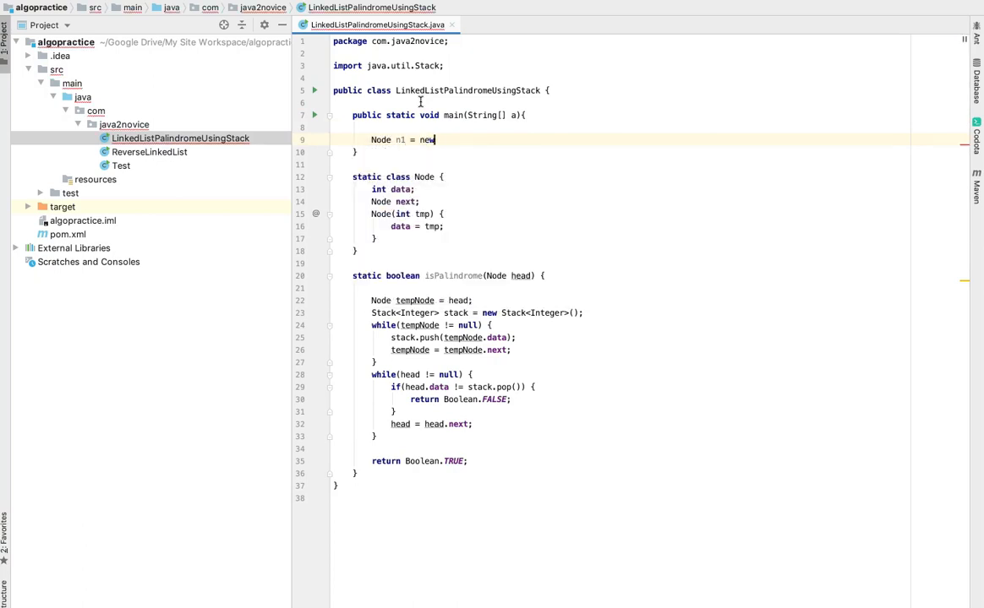
pyautogui.write('Node')
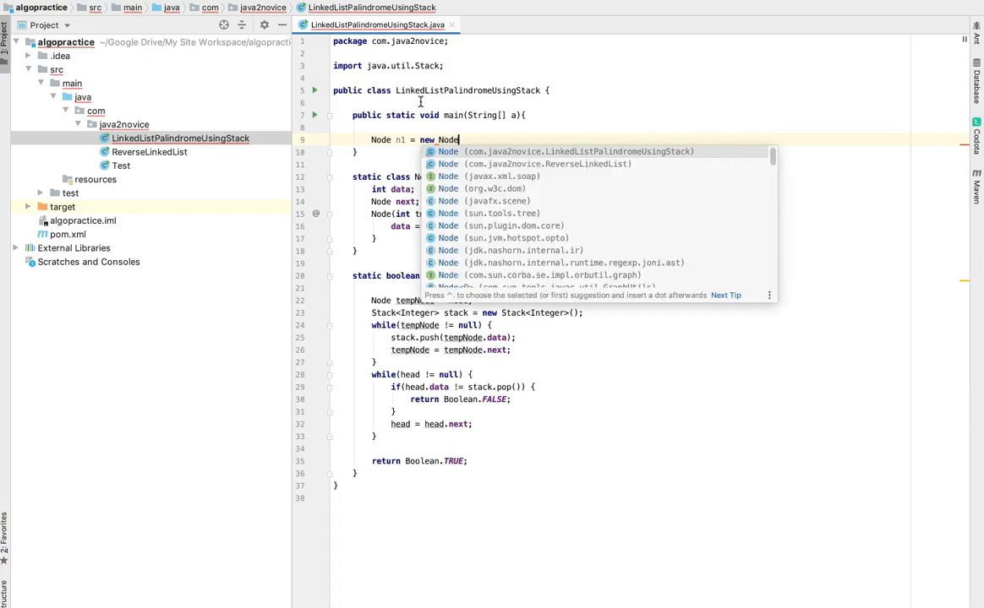
pyautogui.write('();')
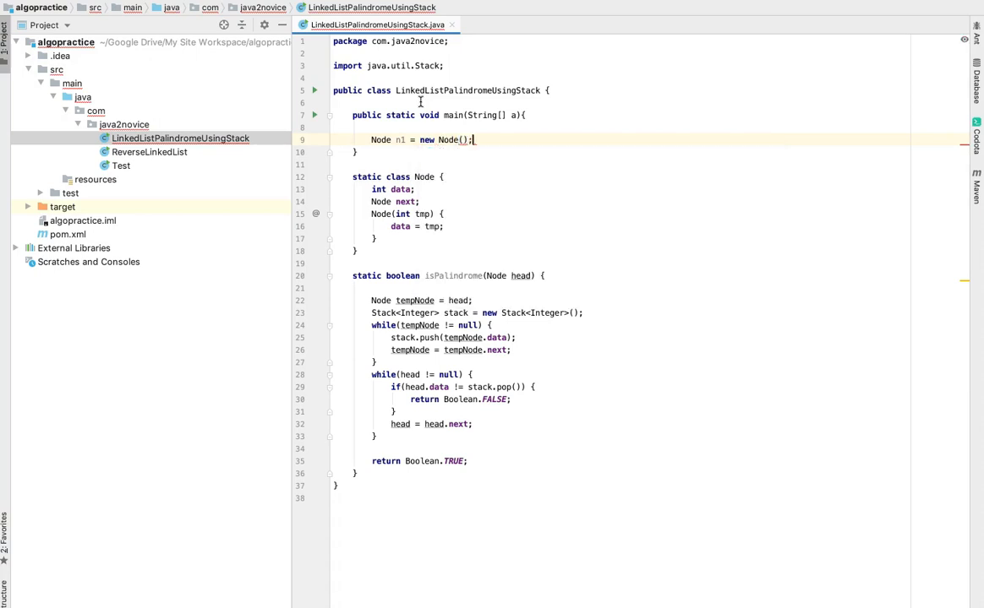
# Step: Write Node n1 = new Node(10); and paste four copies of the line below it
pyautogui.press('Left')
pyautogui.press('Left')
pyautogui.write('10')
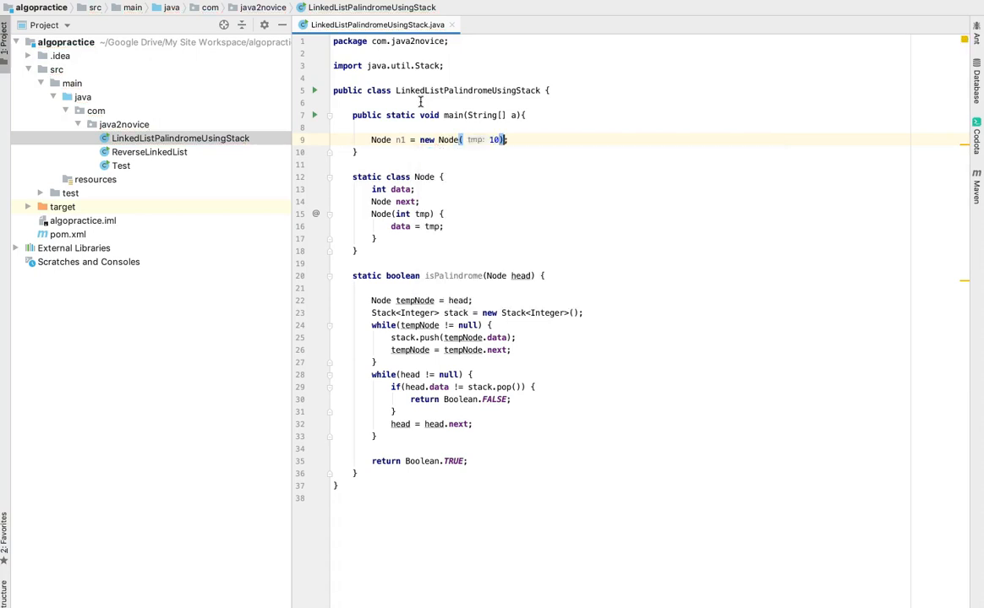
pyautogui.press('Home')
pyautogui.hotkey('shift', 'End')
pyautogui.hotkey('ctrl', 'c')
pyautogui.press('End')
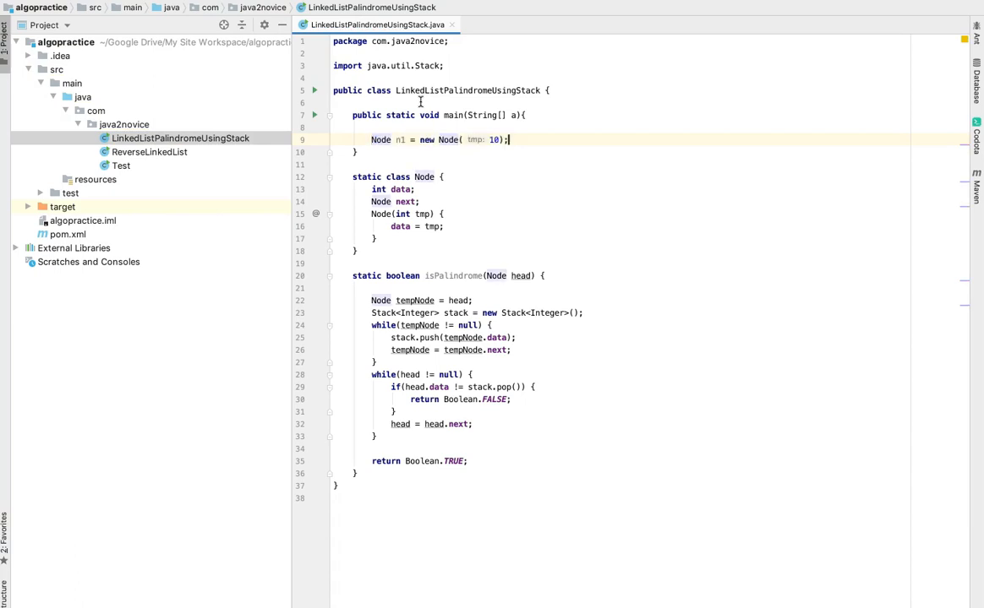
pyautogui.press('Return')
pyautogui.hotkey('ctrl', 'v')
pyautogui.press('Return')
pyautogui.hotkey('ctrl', 'v')
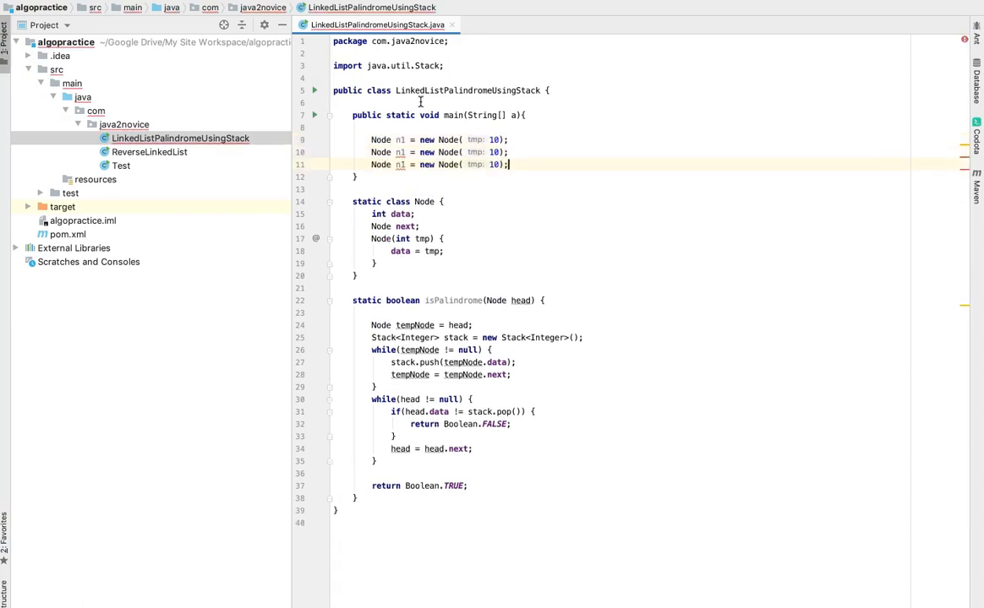
pyautogui.hotkey('ctrl', 'v')
pyautogui.hotkey('ctrl', 'z')
pyautogui.press('Return')
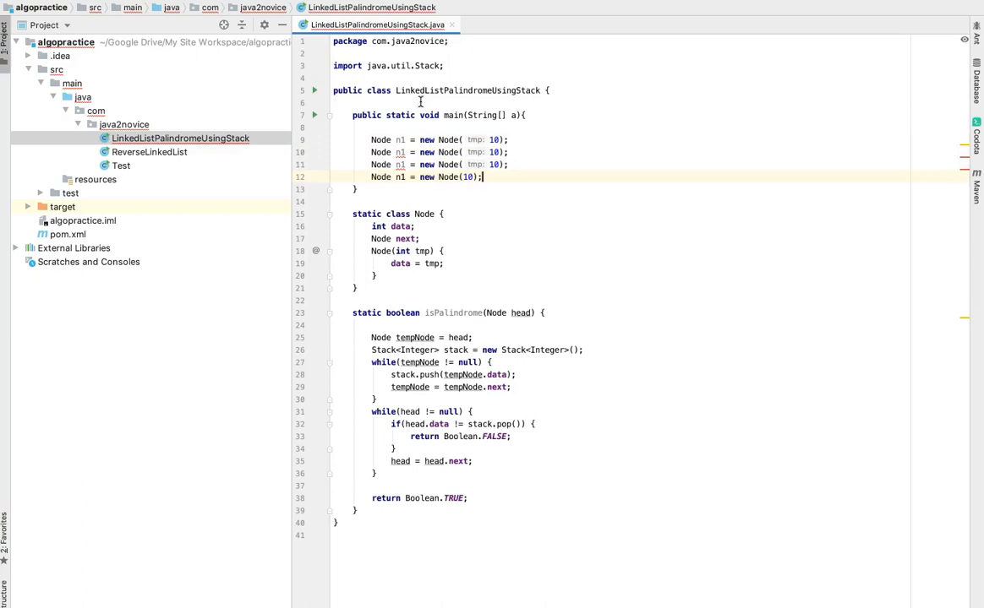
pyautogui.hotkey('ctrl', 'v')
pyautogui.press('Return')
pyautogui.hotkey('ctrl', 'v')
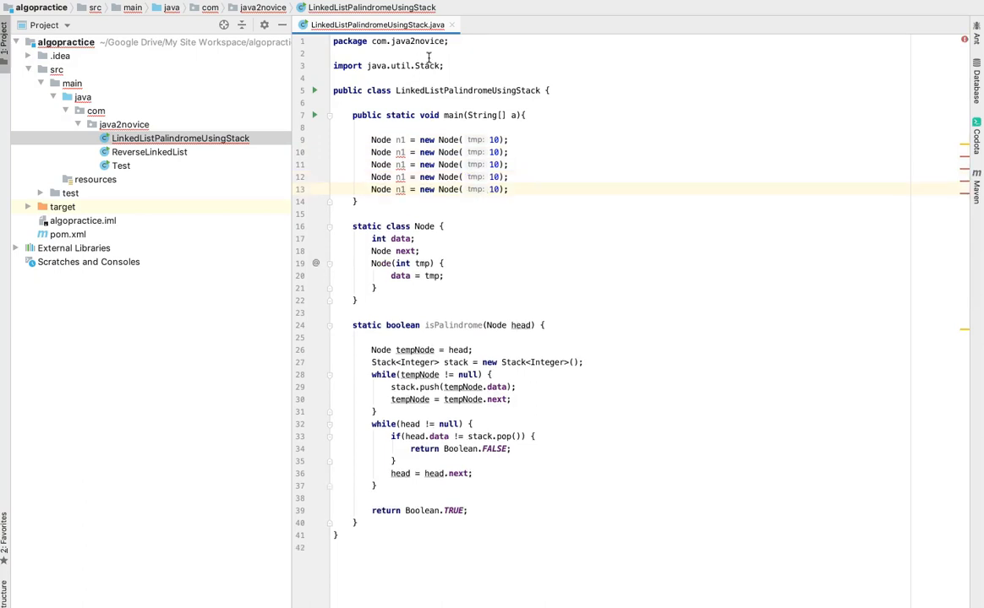
# Step: Rename the copied declarations to n2, n3, n4 and n5
pyautogui.click(403, 153)
pyautogui.press('BackSpace')
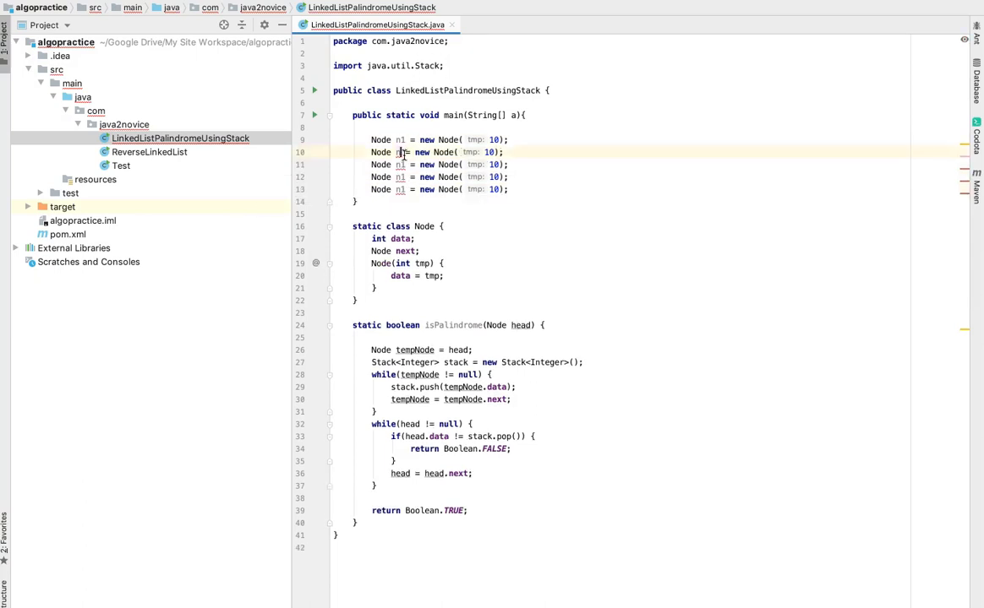
pyautogui.write('2')
pyautogui.press('Down')
pyautogui.press('BackSpace')
pyautogui.write('3')
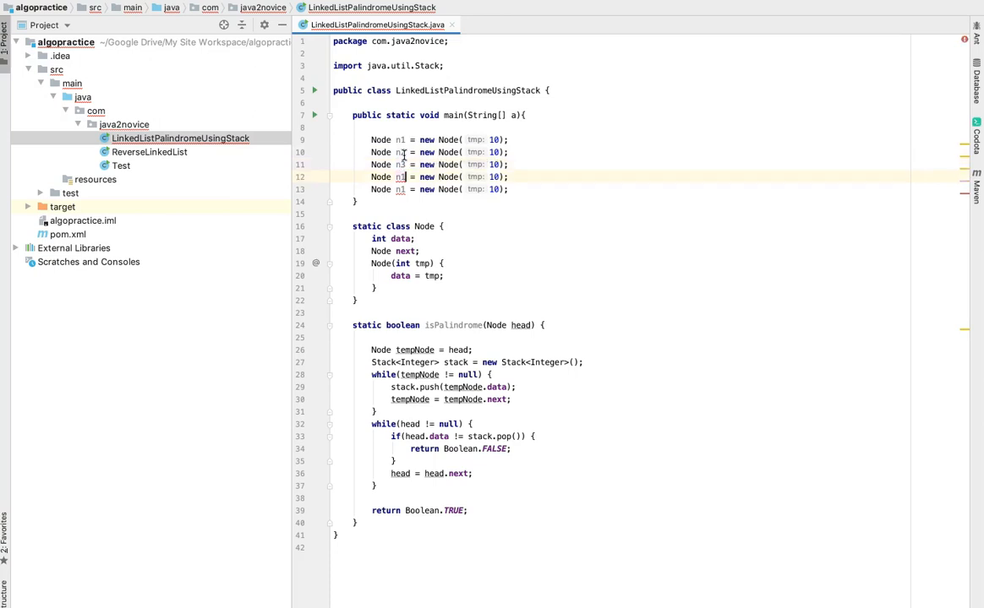
pyautogui.press('Down')
pyautogui.press('BackSpace')
pyautogui.write('4')
pyautogui.press('Down')
pyautogui.press('BackSpace')
pyautogui.write('5')
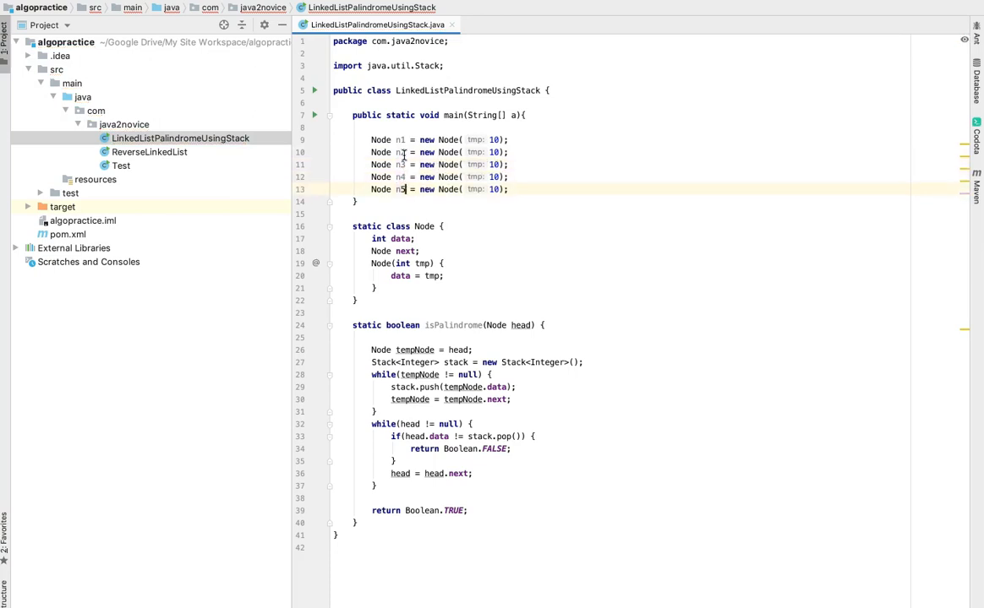
# Step: Set n2, n3, n4 to 28, 15, 28 so the nodes hold 10, 28, 15, 28, 10
pyautogui.click(493, 152)
pyautogui.doubleClick(494, 152)
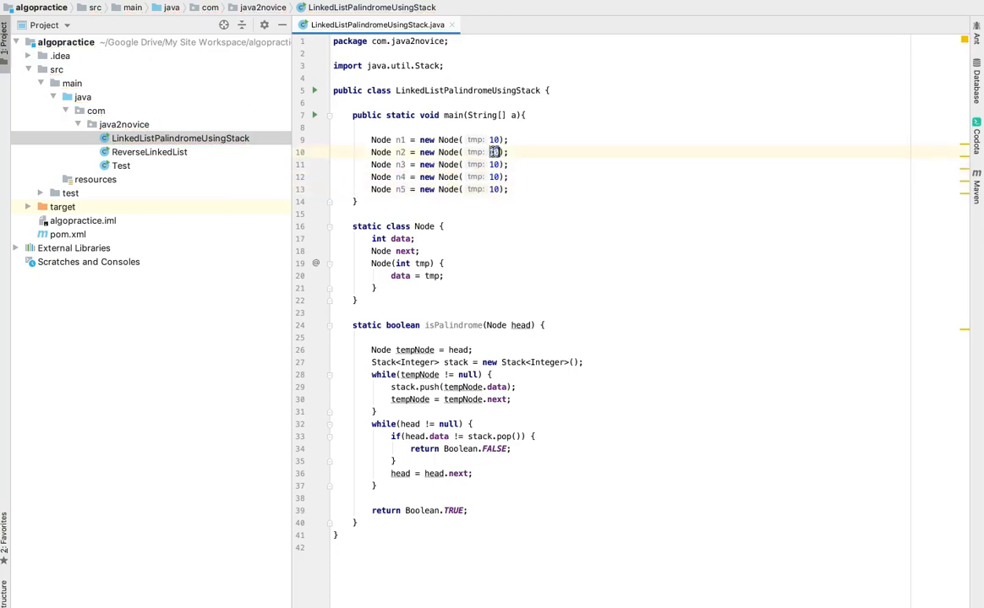
pyautogui.write('20')
pyautogui.doubleClick(494, 176)
pyautogui.write('20')
pyautogui.doubleClick(494, 164)
pyautogui.write('15')
pyautogui.click(547, 189)
pyautogui.press('Return')
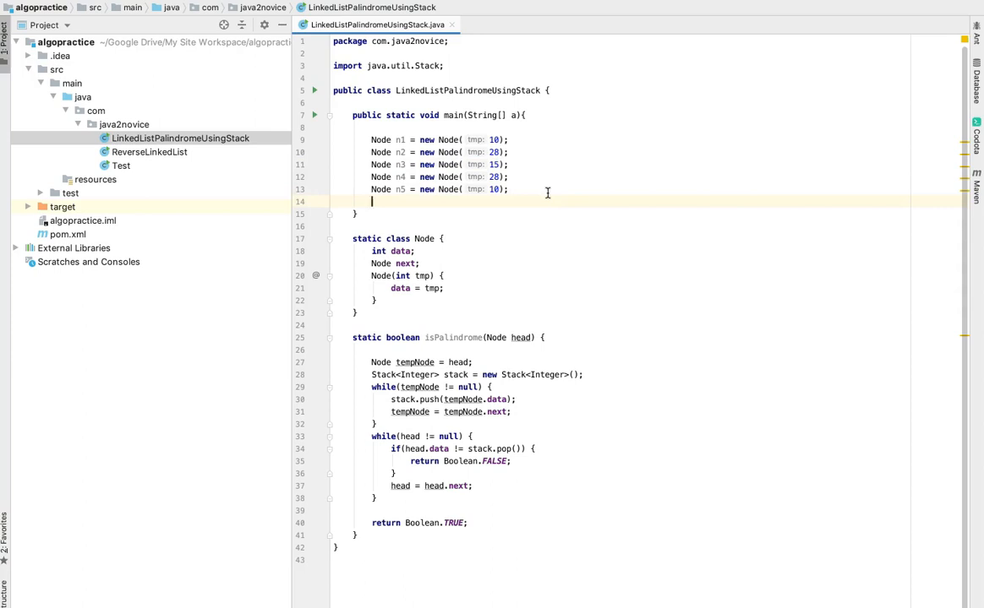
pyautogui.write('n1')
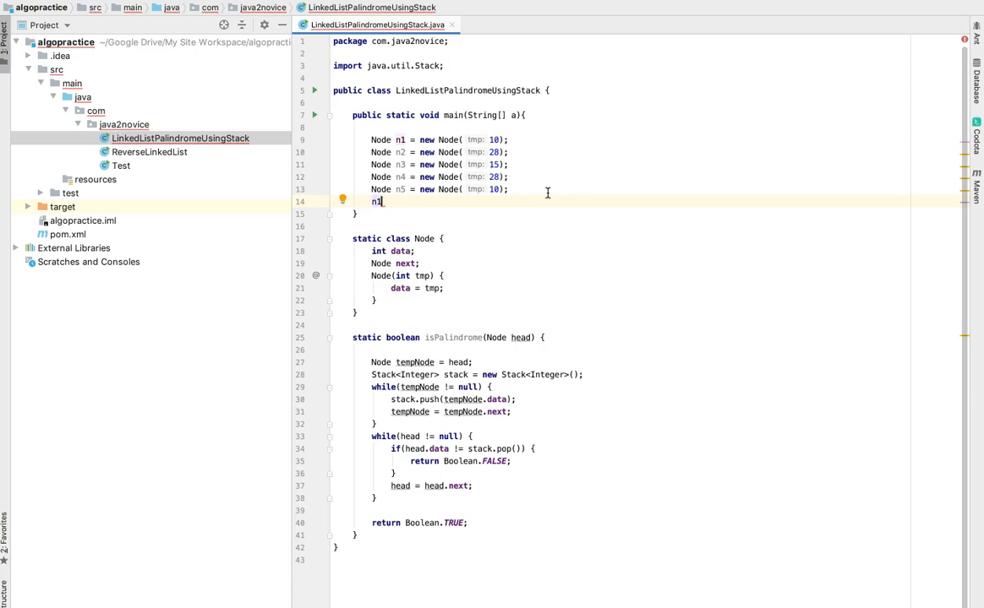
pyautogui.write('.next')
pyautogui.write(' = n2')
pyautogui.write(';')
# Step: Link the nodes n1→n2→n3→n4→n5 with next assignments in main
pyautogui.press('Return')
pyautogui.write('n2')
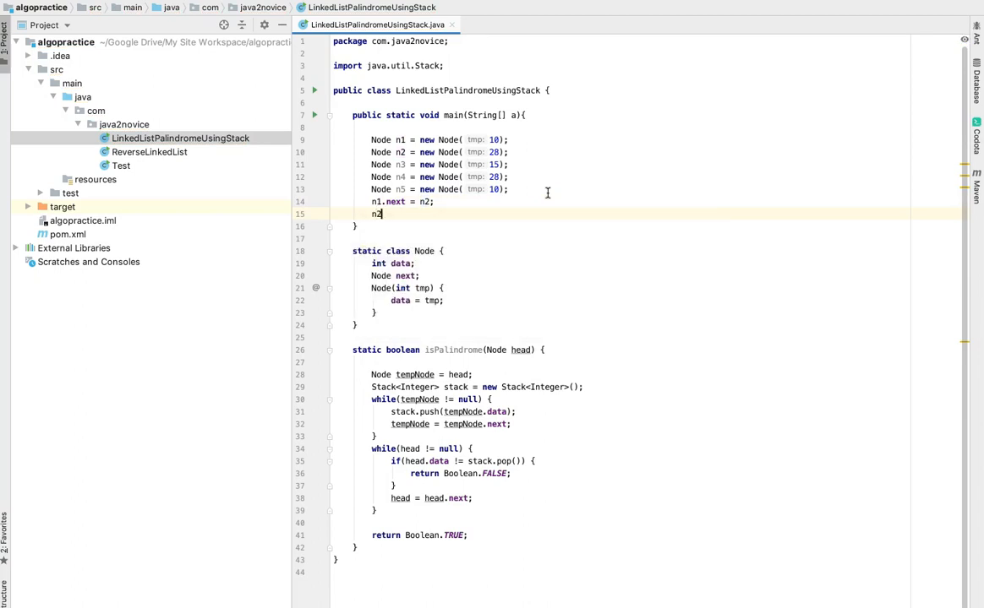
pyautogui.write('/')
pyautogui.press('BackSpace')
pyautogui.write('.ne')
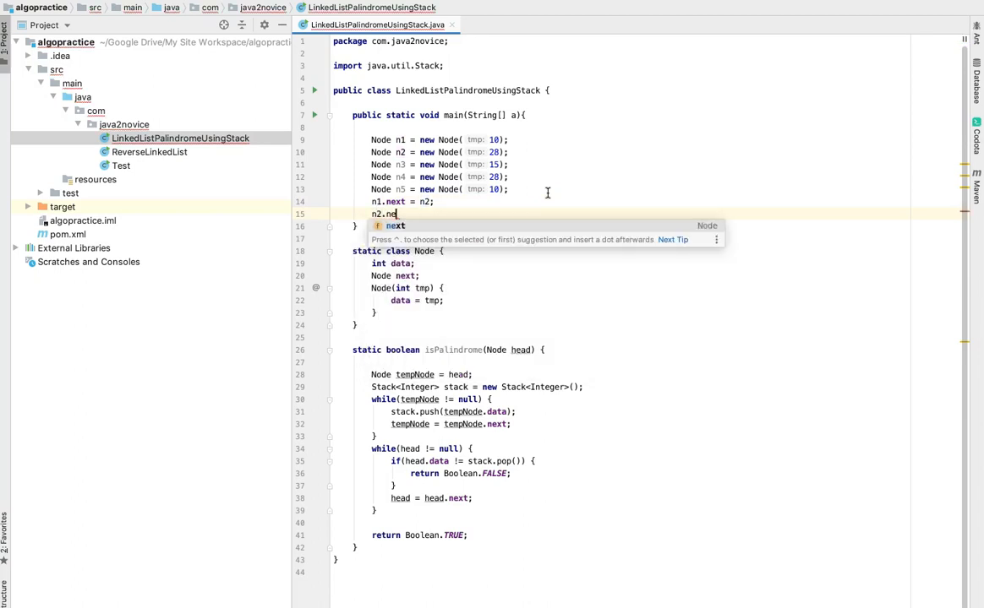
pyautogui.write('xt = n')
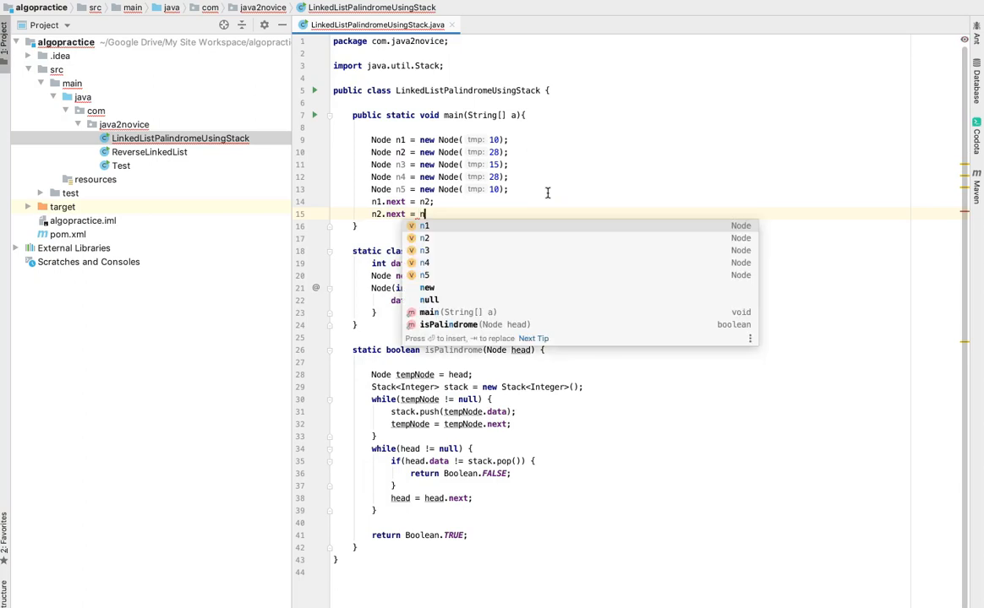
pyautogui.write('3;')
pyautogui.press('Return')
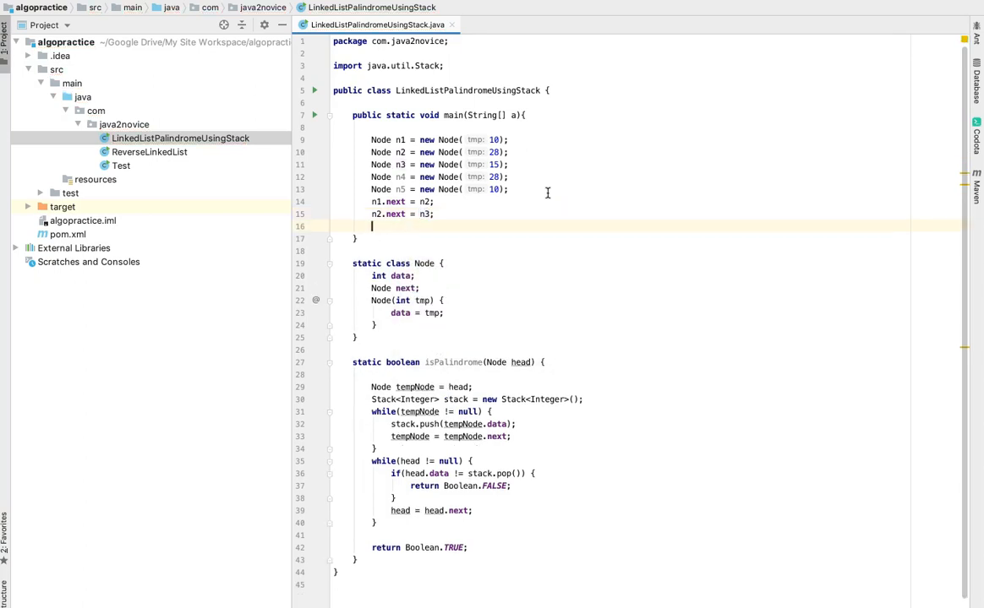
pyautogui.write('ne')
pyautogui.press('BackSpace')
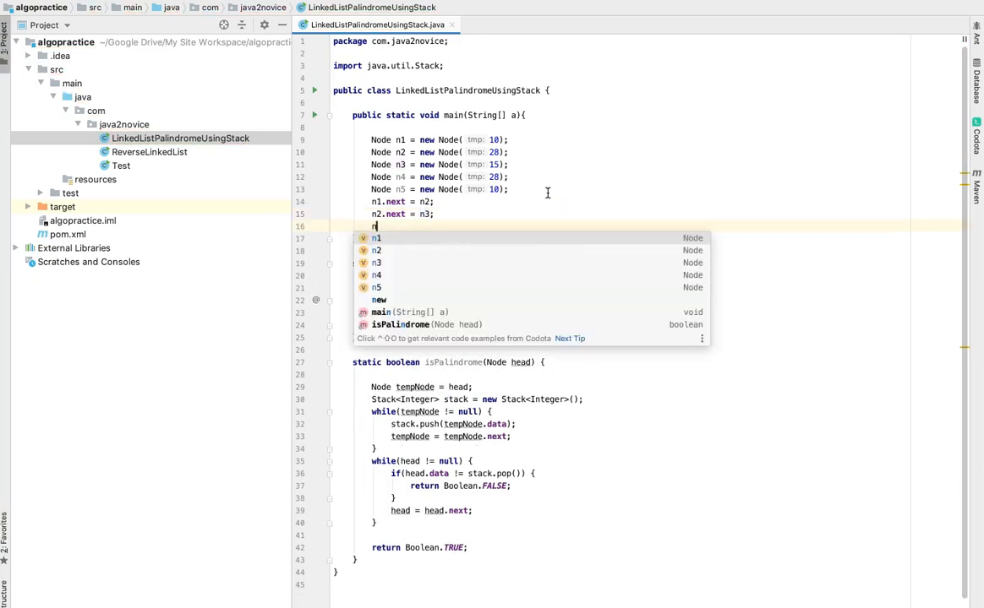
pyautogui.write('3.next ')
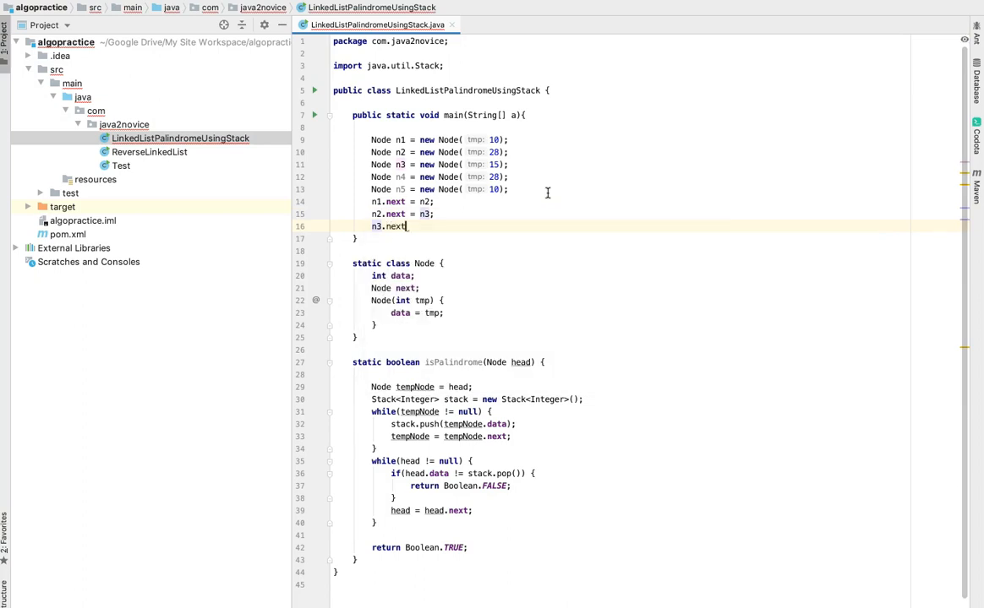
pyautogui.write('= n4')
pyautogui.write(';')
pyautogui.press('Return')
pyautogui.write('n')
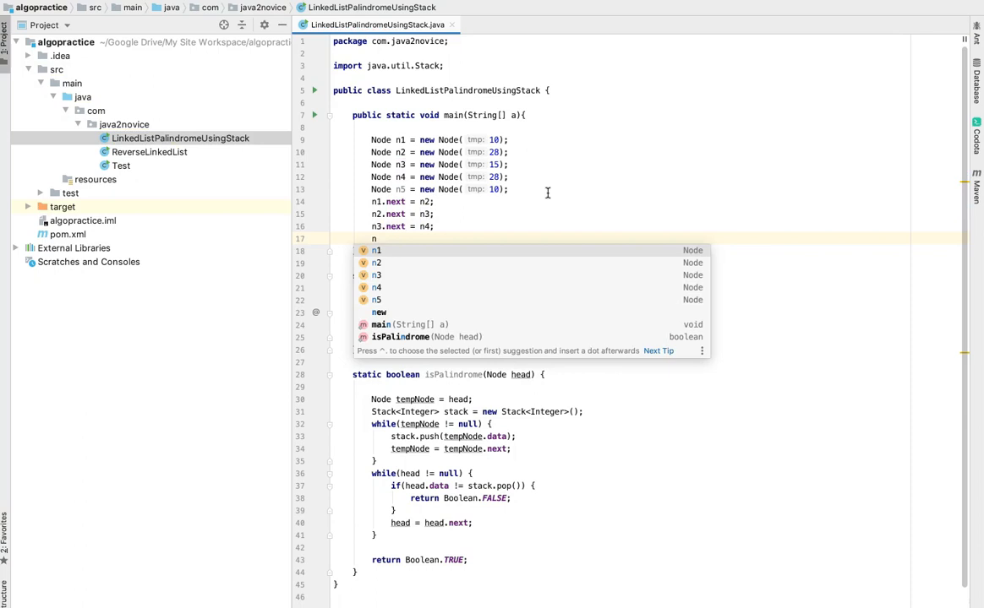
pyautogui.write('4.next ')
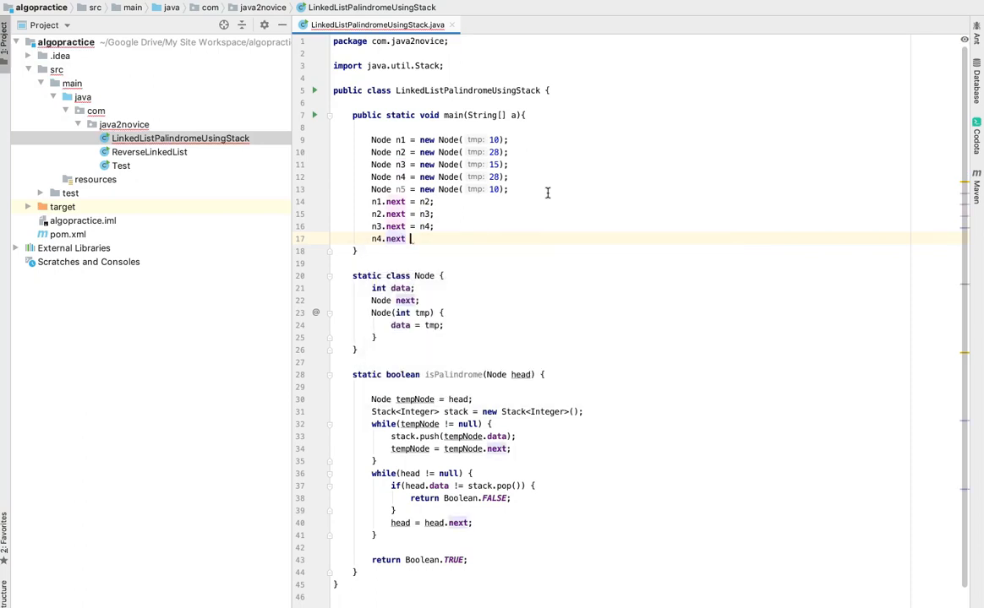
pyautogui.write('=n')
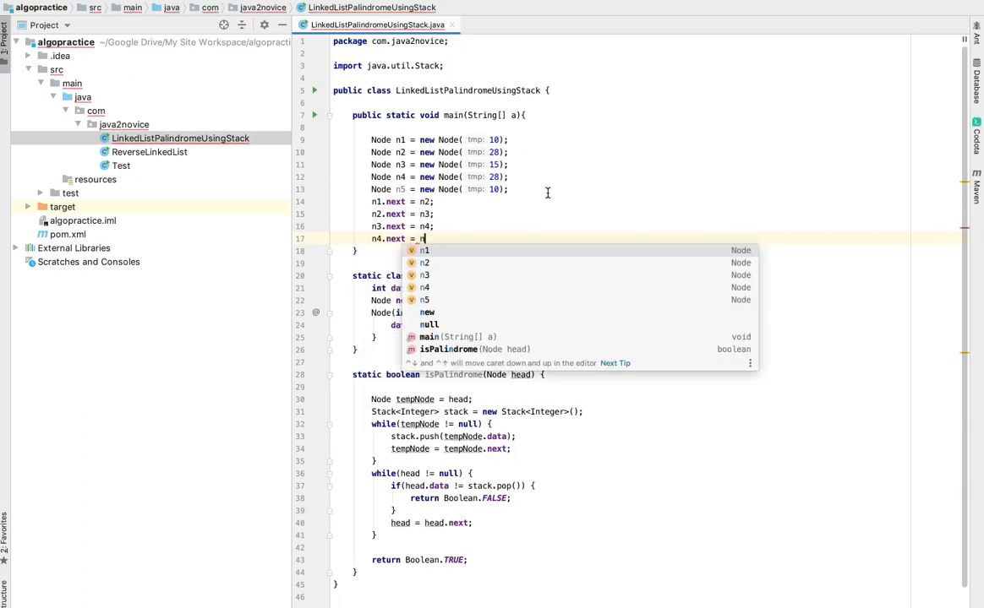
pyautogui.write('5;')
pyautogui.press('Return')
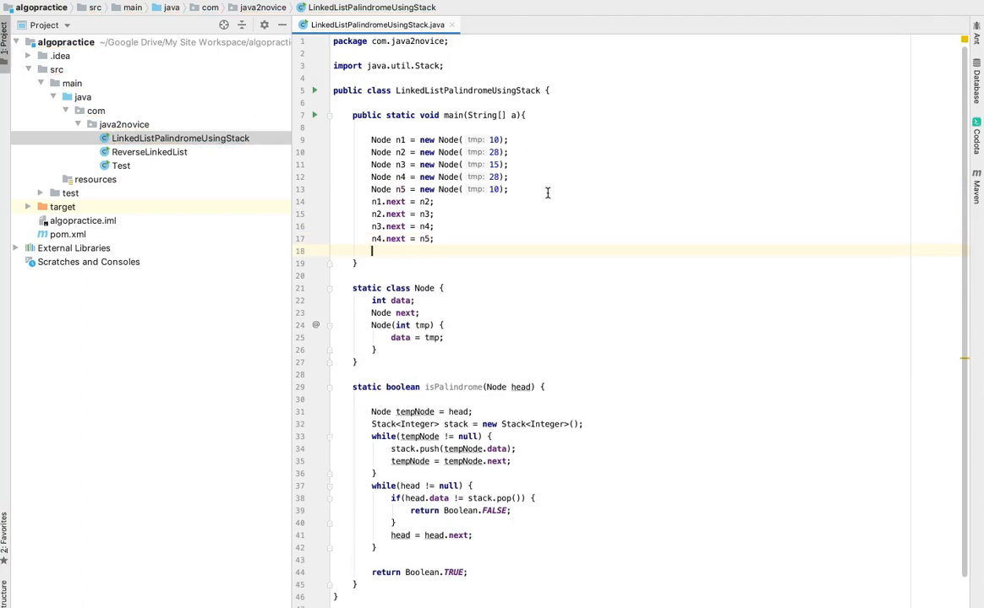
# Step: Store isPalindrome(n1) in a boolean result variable in main
pyautogui.doubleClick(453, 387)
pyautogui.hotkey('ctrl', 'c')
pyautogui.click(386, 251)
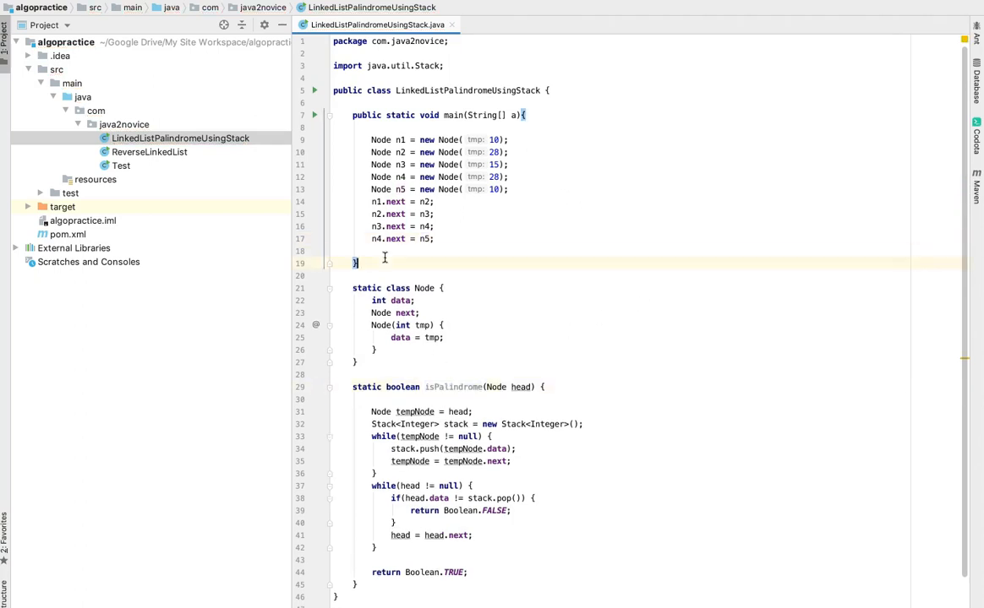
pyautogui.hotkey('ctrl', 'v')
pyautogui.write('()')
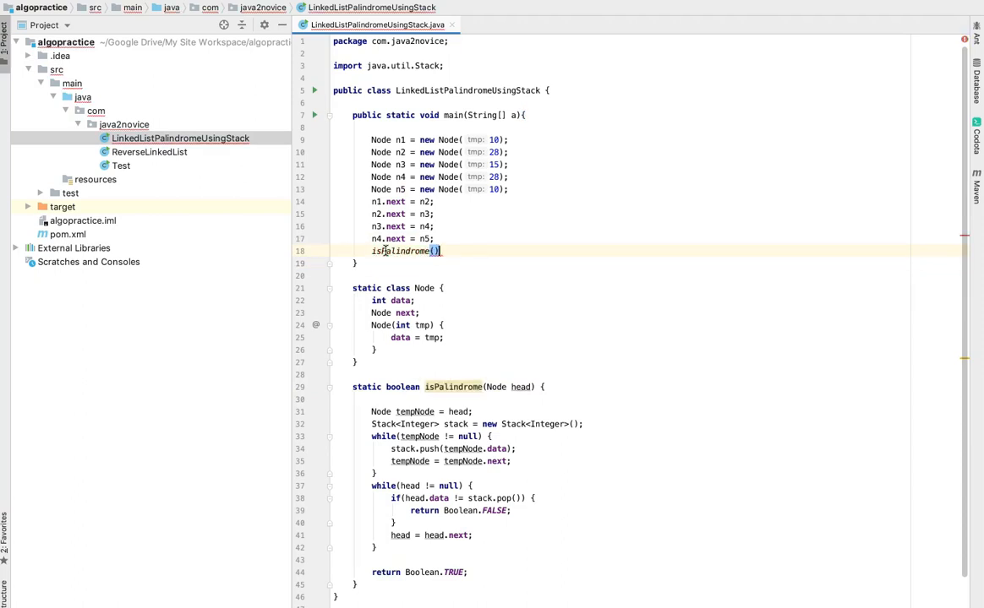
pyautogui.write(';')
pyautogui.write('n')
pyautogui.write('1')
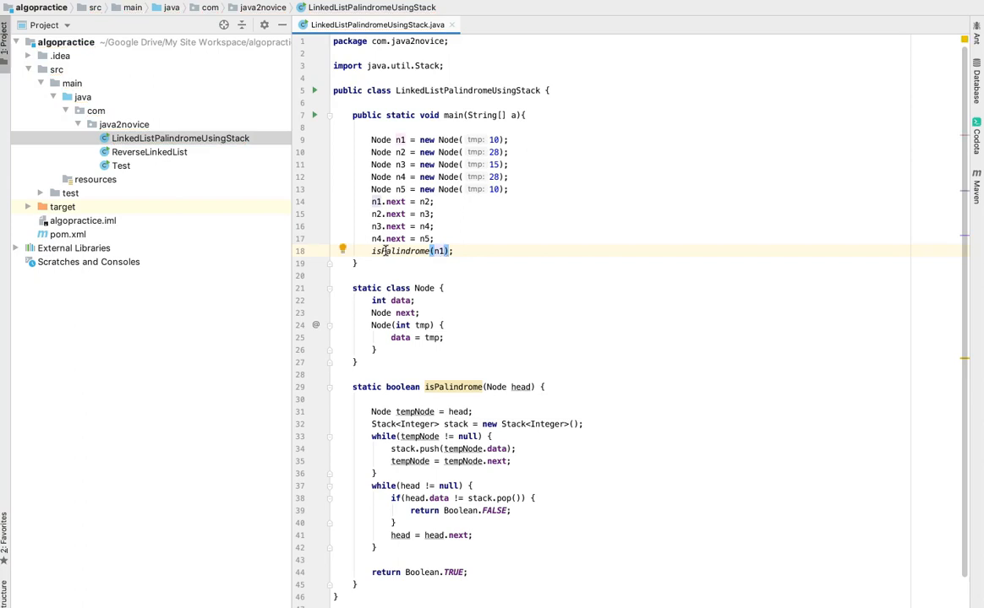
pyautogui.press('Home')
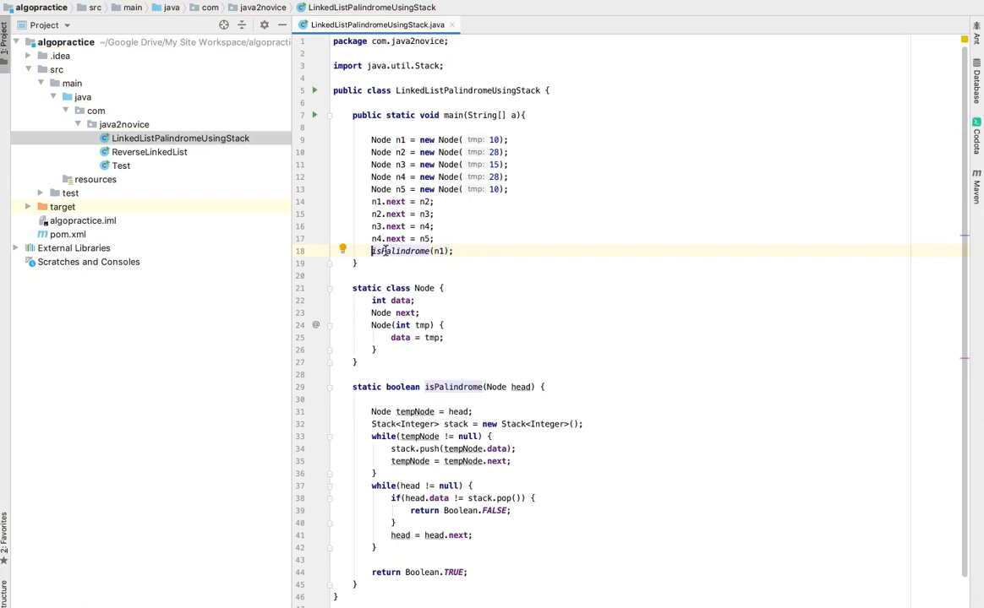
pyautogui.write('boo')
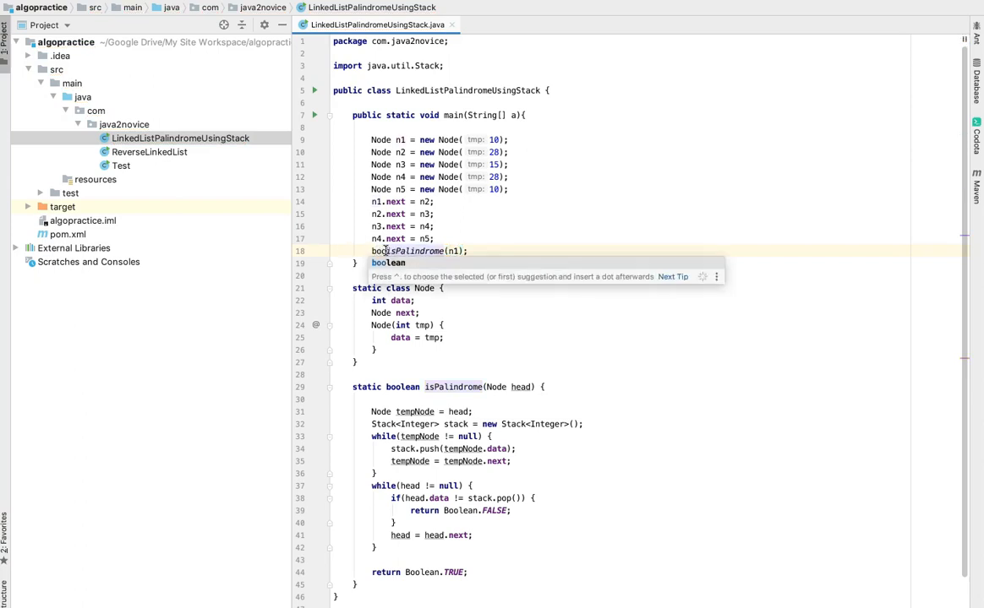
pyautogui.press('BackSpace')
pyautogui.write('oo')
pyautogui.press('Return')
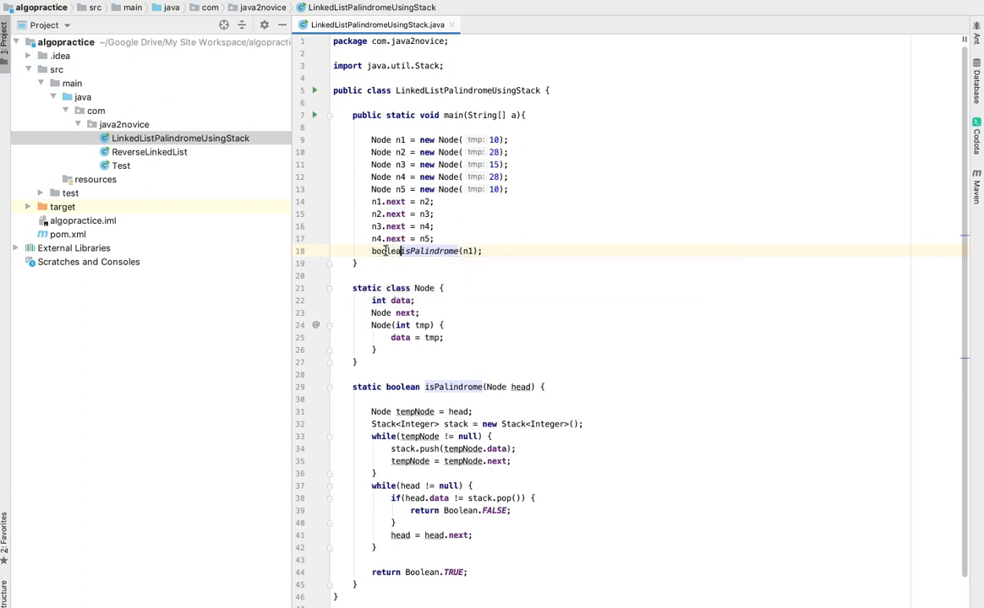
pyautogui.write('resu')
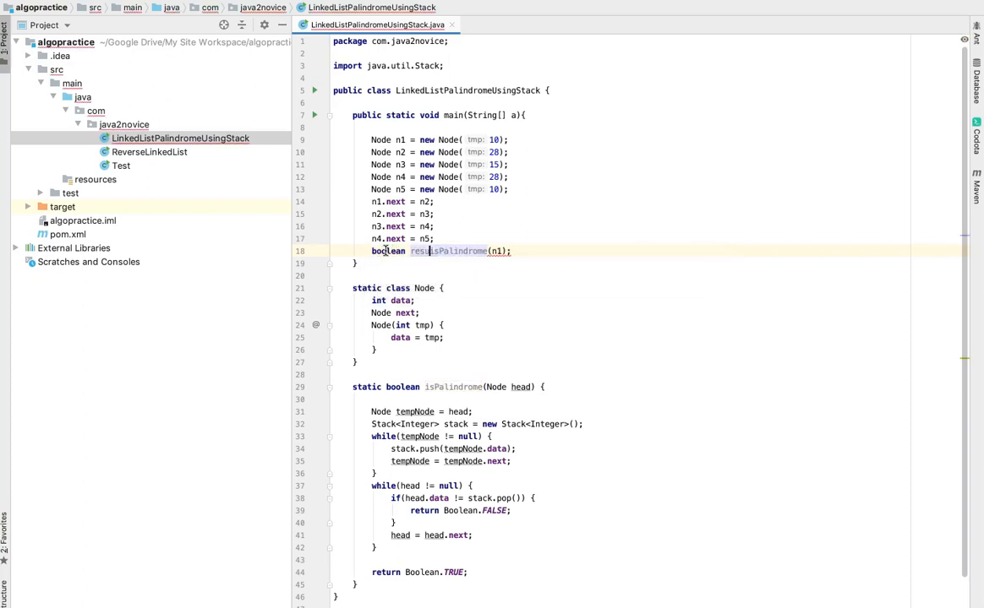
pyautogui.write('lt =')
pyautogui.press('End')
# Step: Print "Is it palindrome: " followed by result with System.out.println
pyautogui.press('Return')
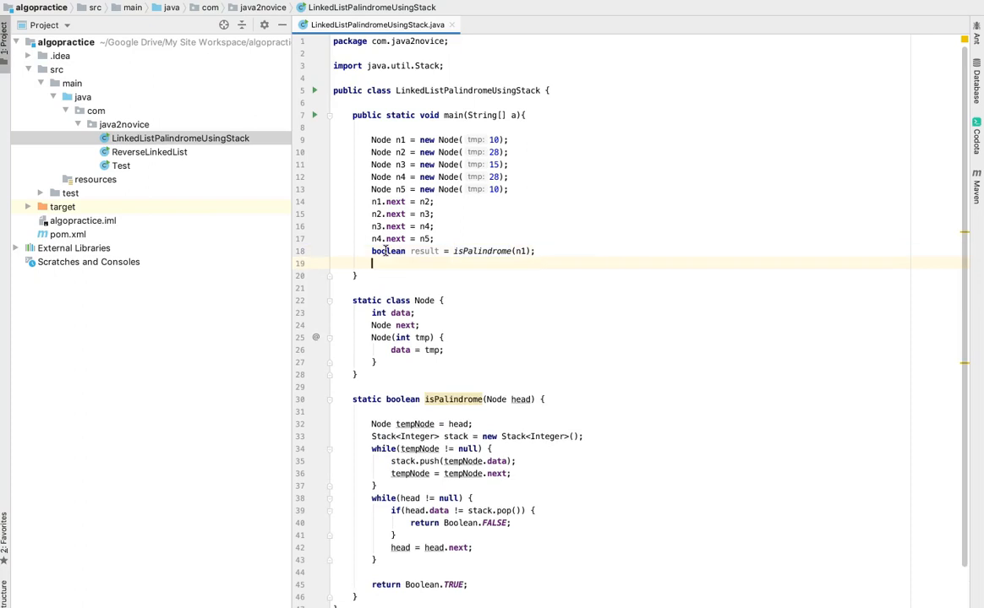
pyautogui.write('System.')
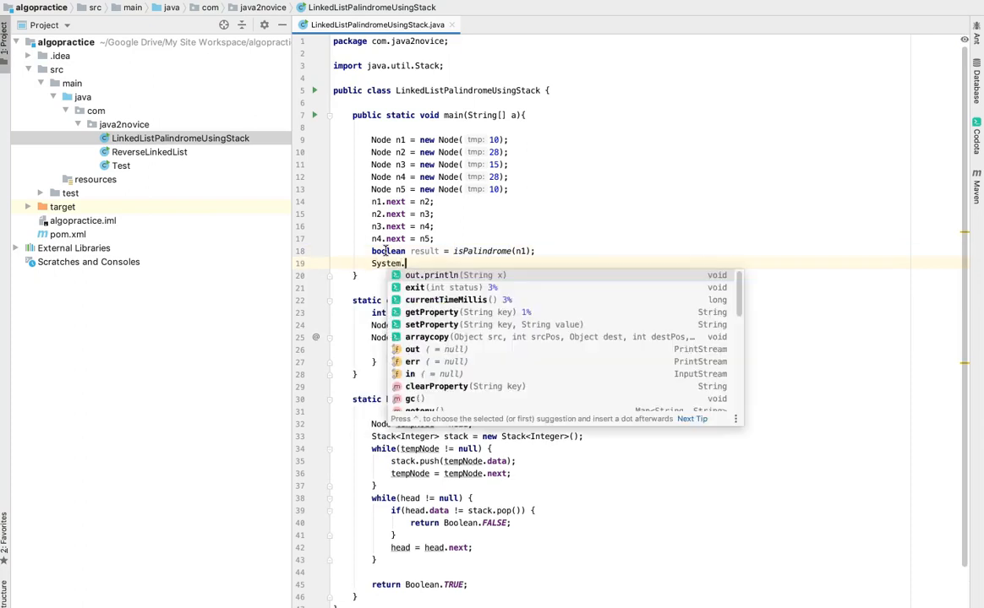
pyautogui.write('ou')
pyautogui.press('Return')
pyautogui.write('"')
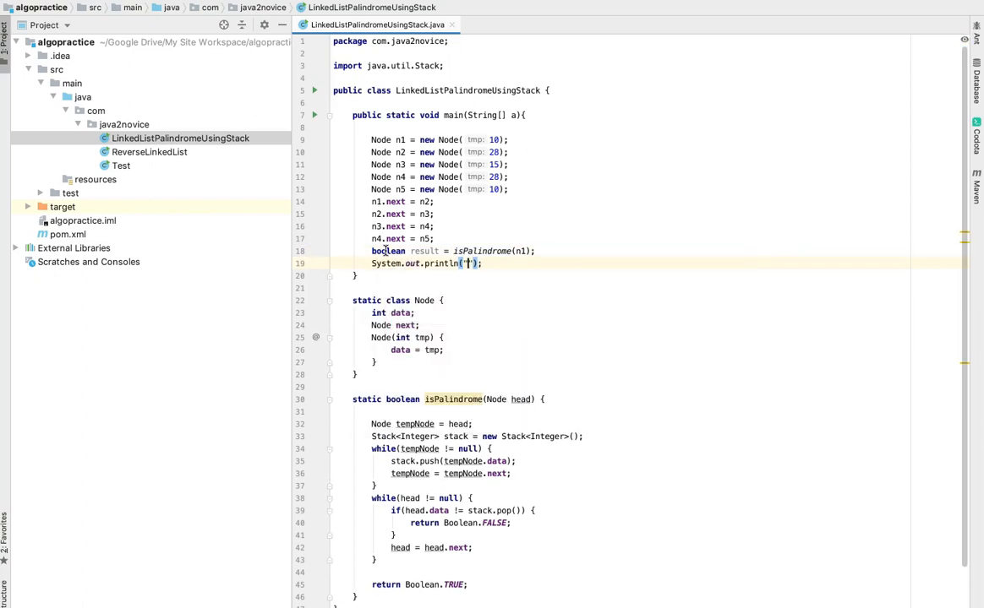
pyautogui.write('Is it ')
pyautogui.write('palind')
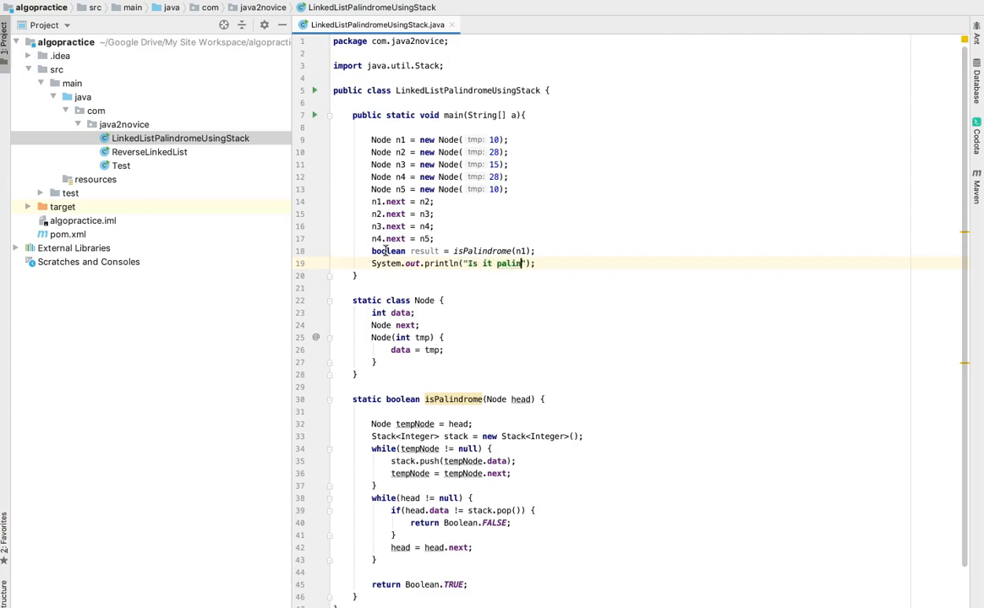
pyautogui.write('rome')
pyautogui.write(':')
pyautogui.press('Right')
pyautogui.write('+')
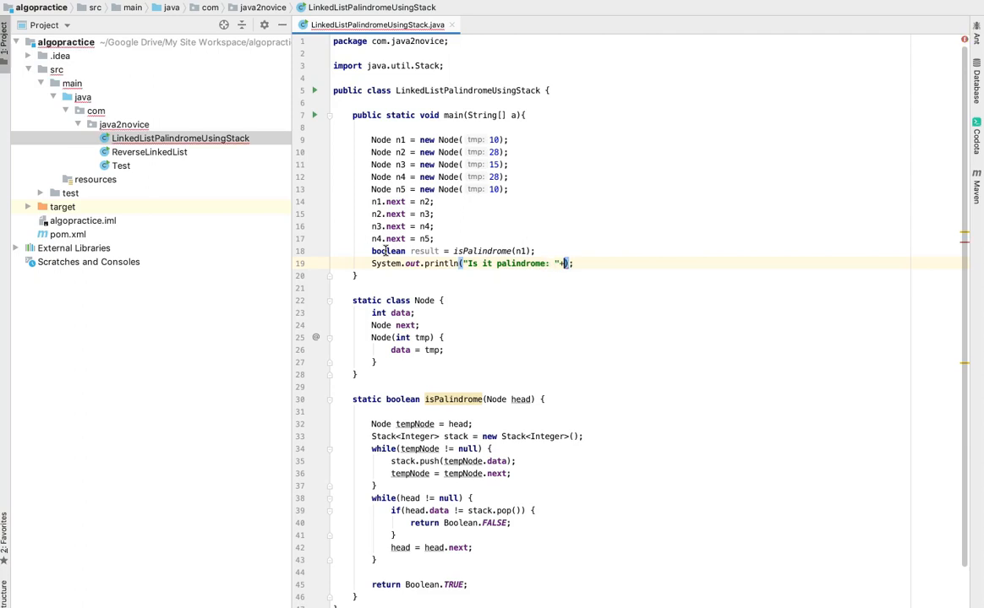
pyautogui.write('resu')
pyautogui.press('Tab')
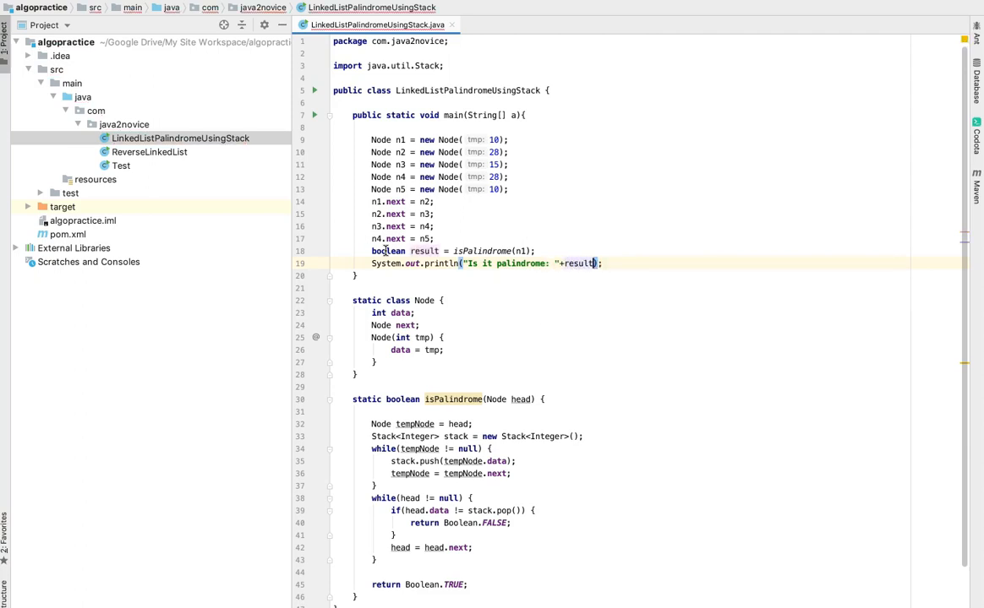
# Step: Run main so the output reports Is it palindrome: true
pyautogui.click(314, 115)
pyautogui.click(333, 124)
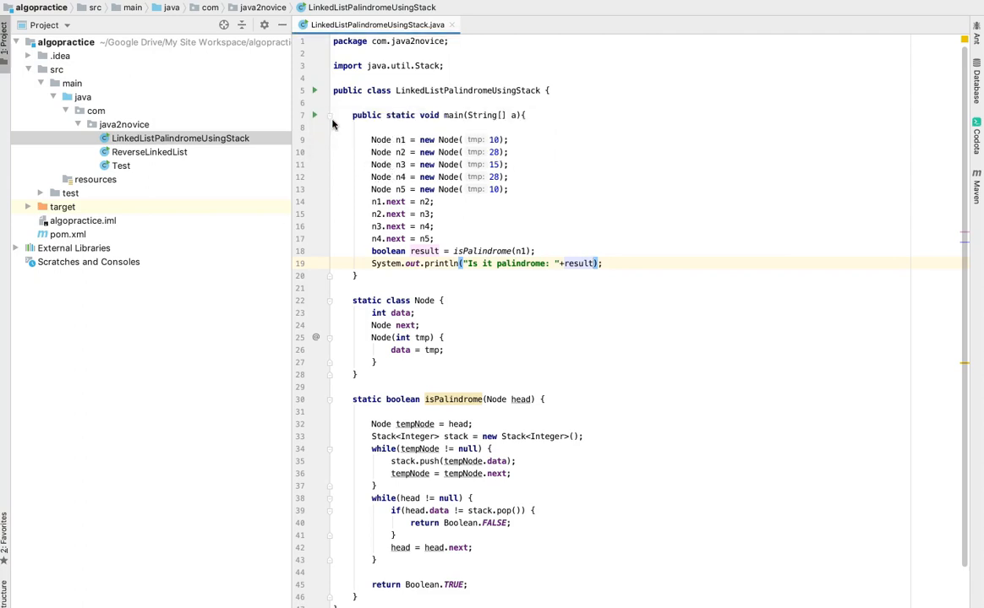
pyautogui.hotkey('ctrl', 'shift', 'F10')
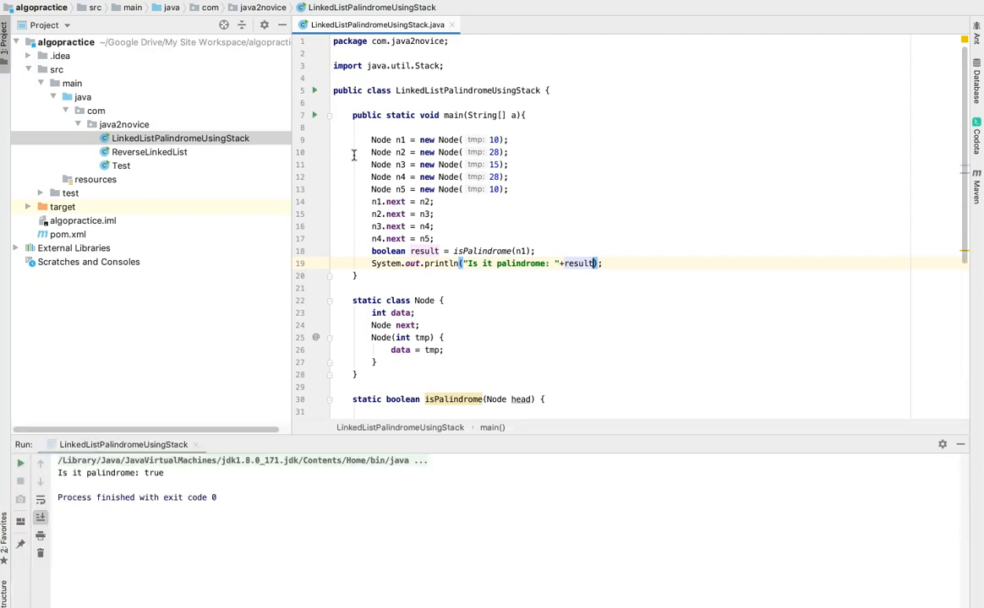
# Step: Change n4's value from 28 to 29 and rerun, printing Is it palindrome: false
pyautogui.doubleClick(494, 177)
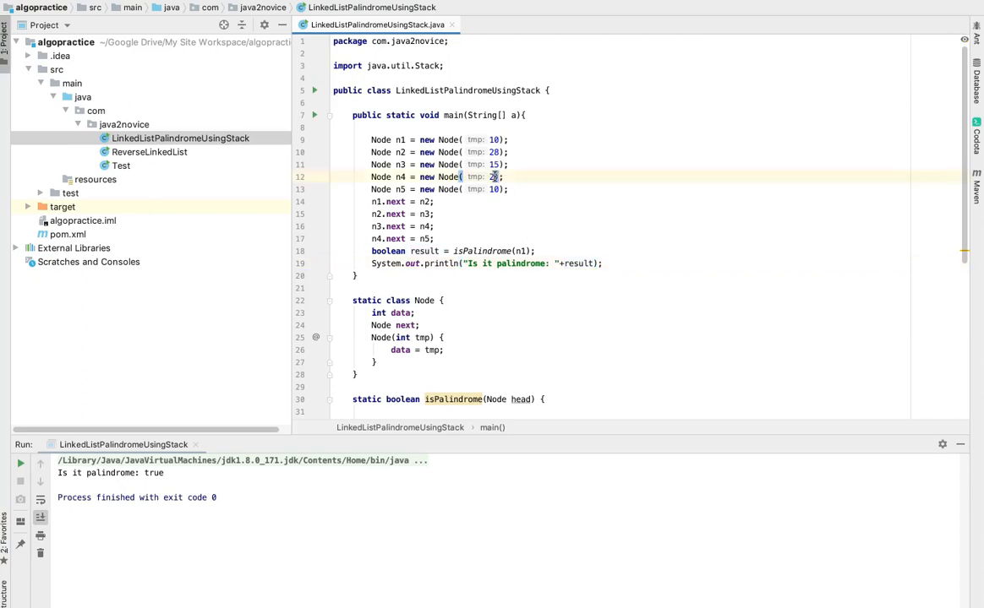
pyautogui.write('20')
pyautogui.click(22, 466)
pyautogui.doubleClick(157, 472)
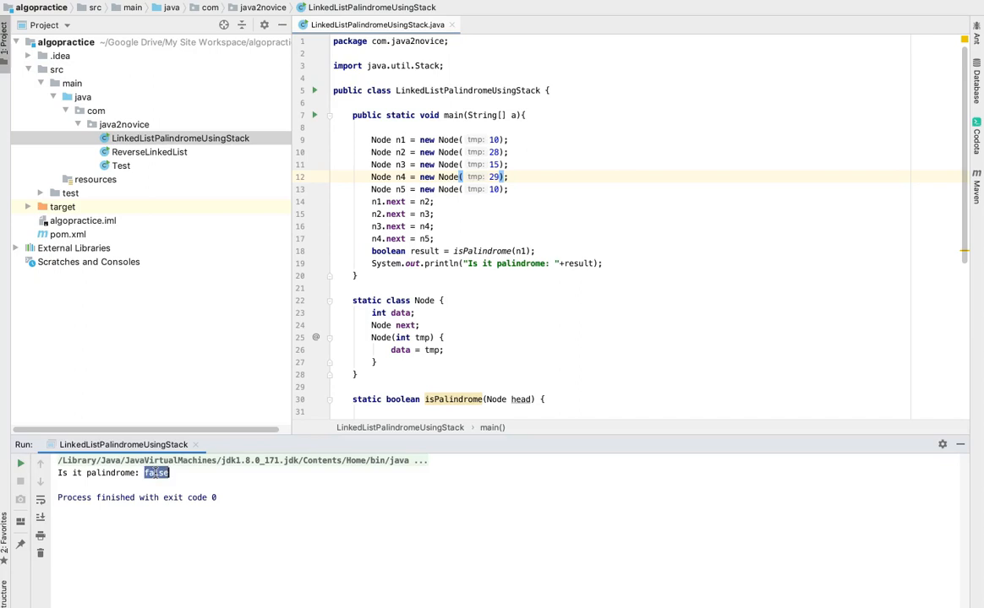